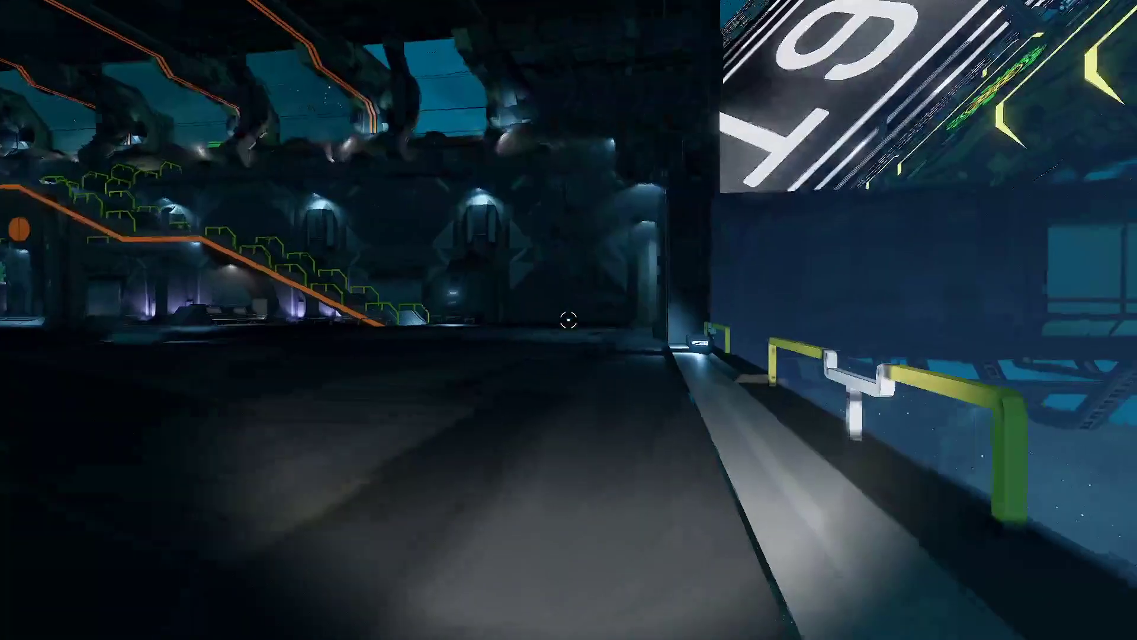
key("w")
key("shift")
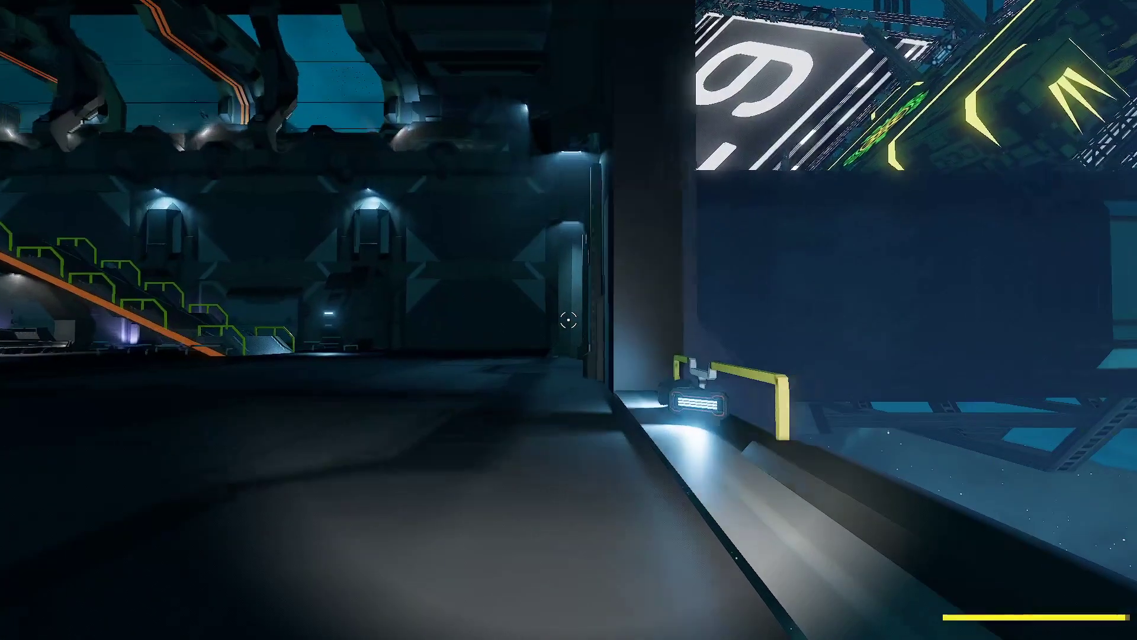
key("w")
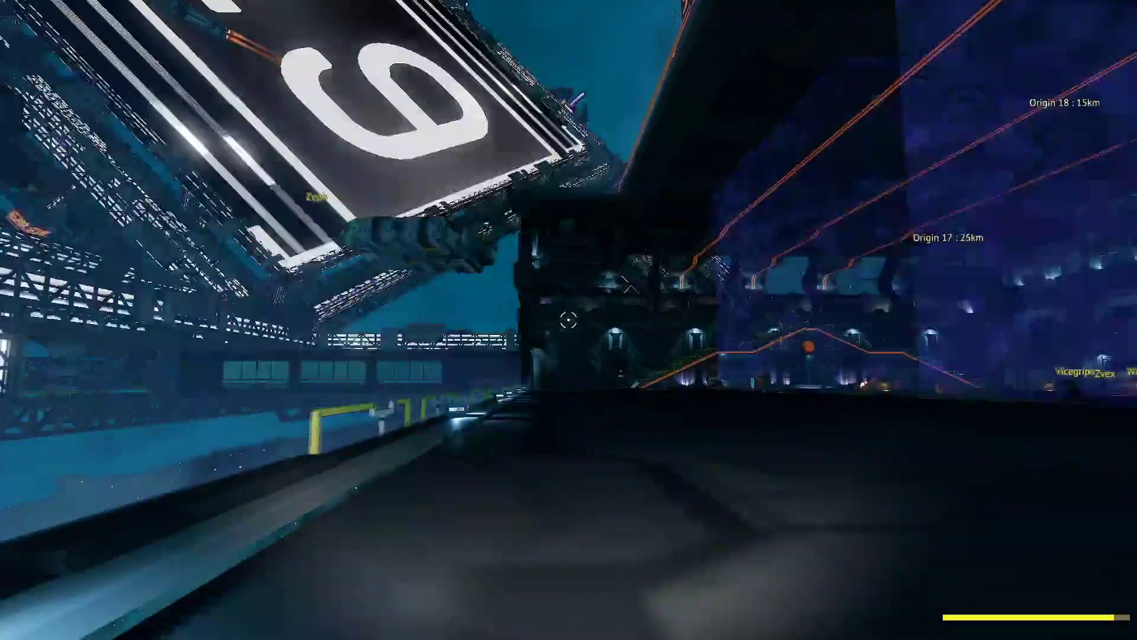
key("w")
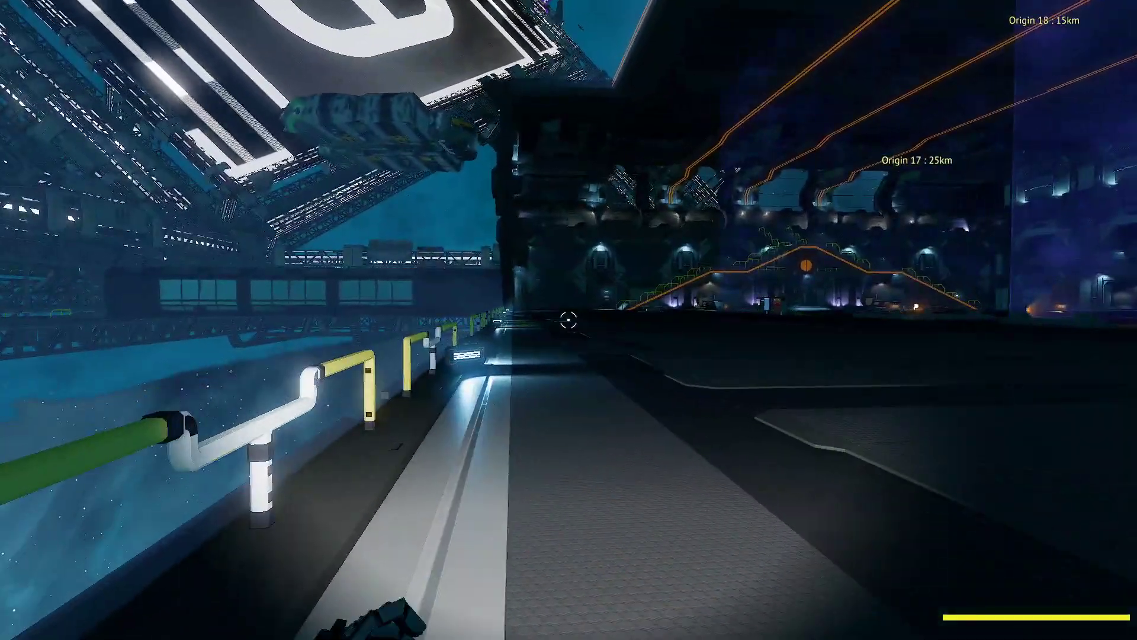
key("w")
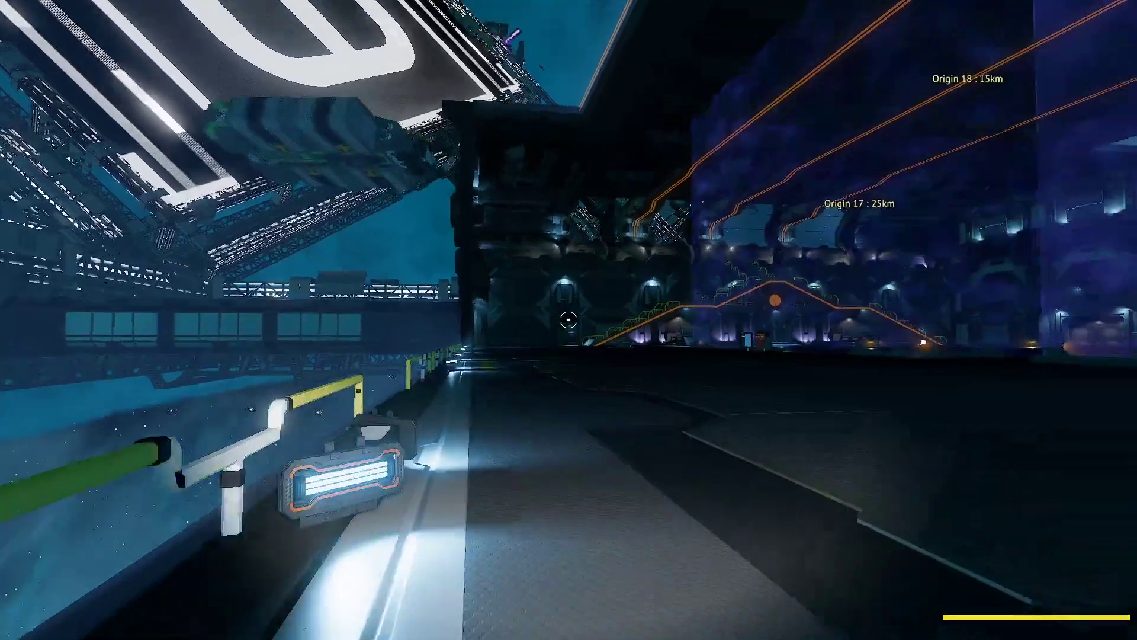
key("w")
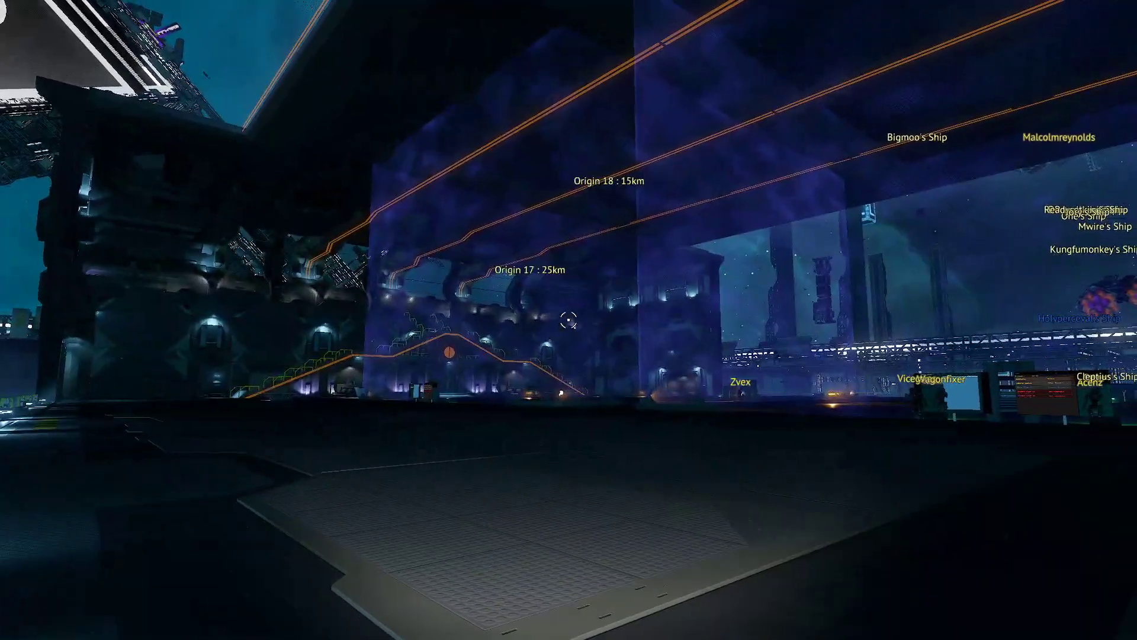
key("w")
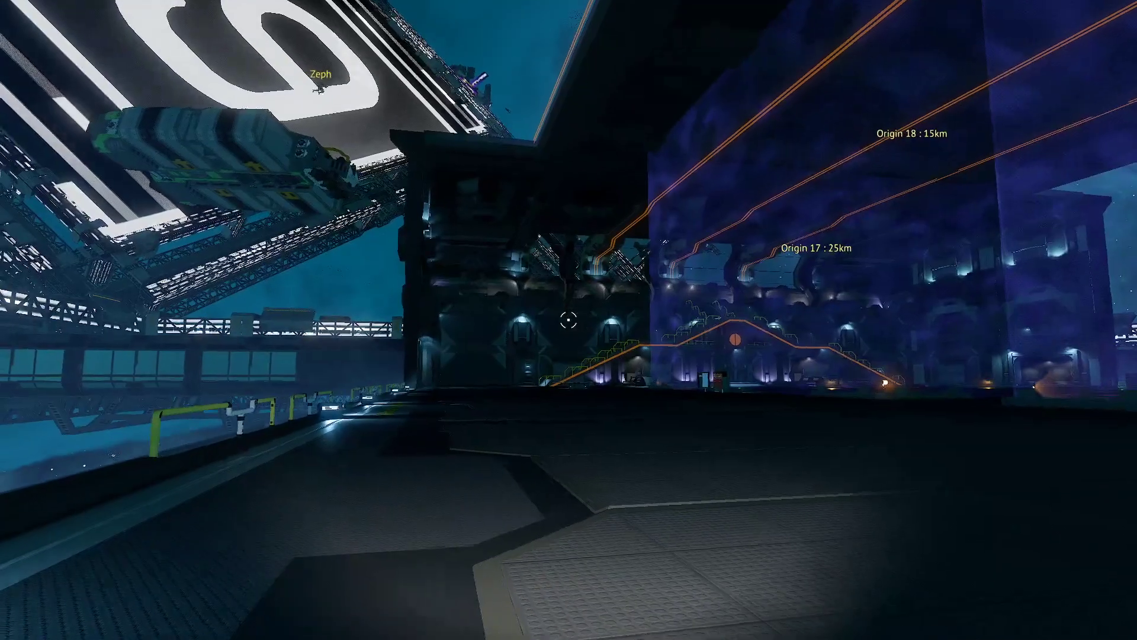
key("w")
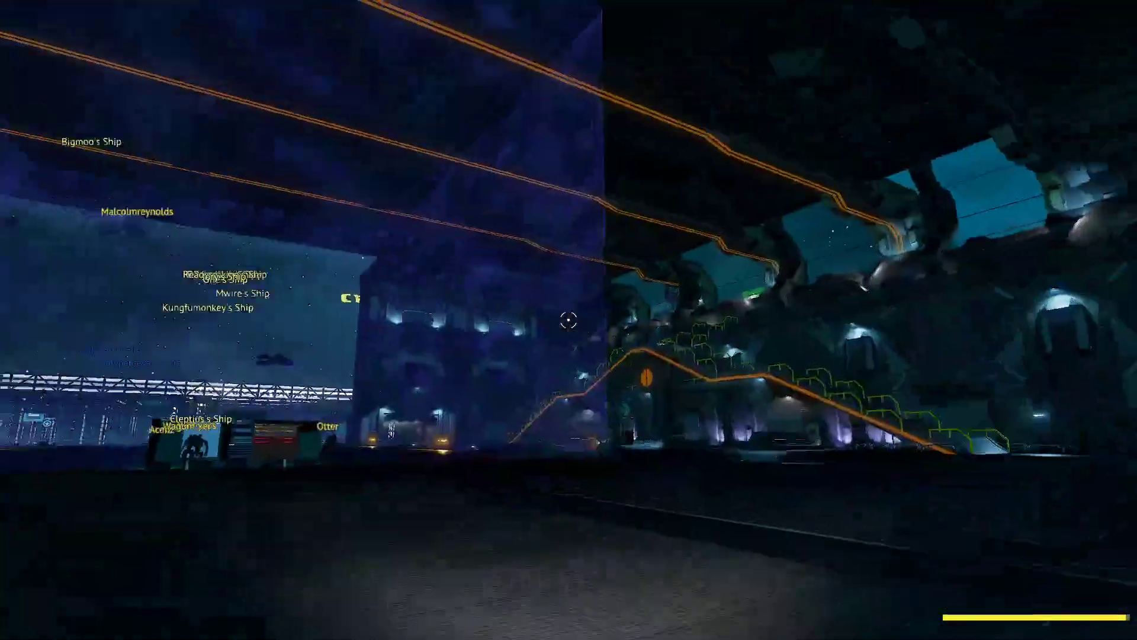
key("w")
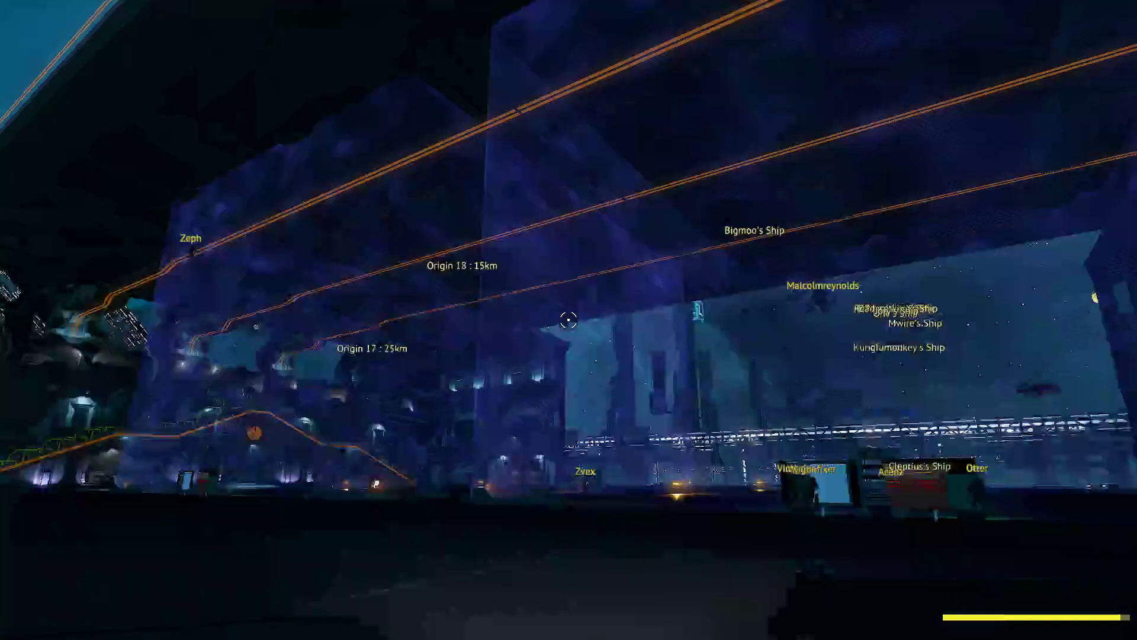
key("w")
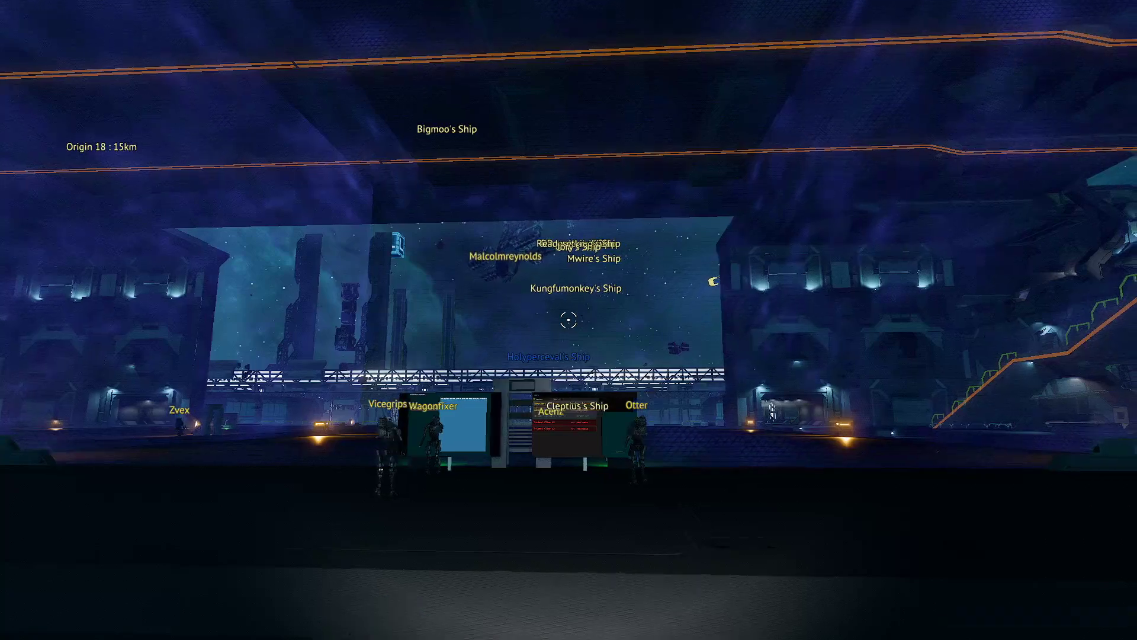
- Walk across the hangar to the Spaceship Designer terminal
key("w")
key("d")
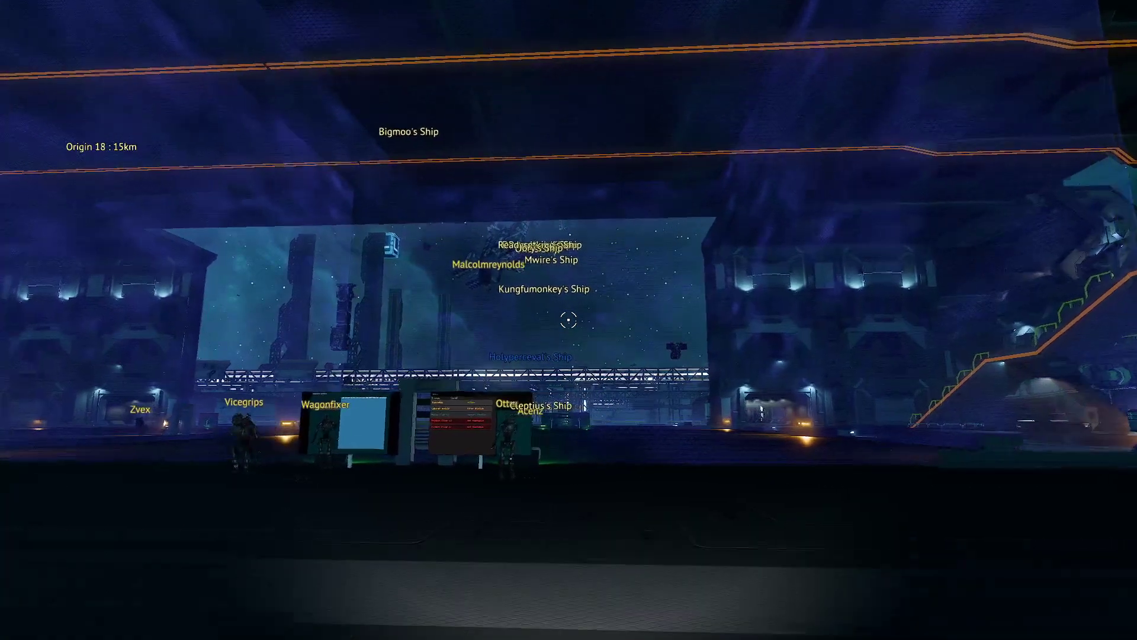
key("w")
key("a")
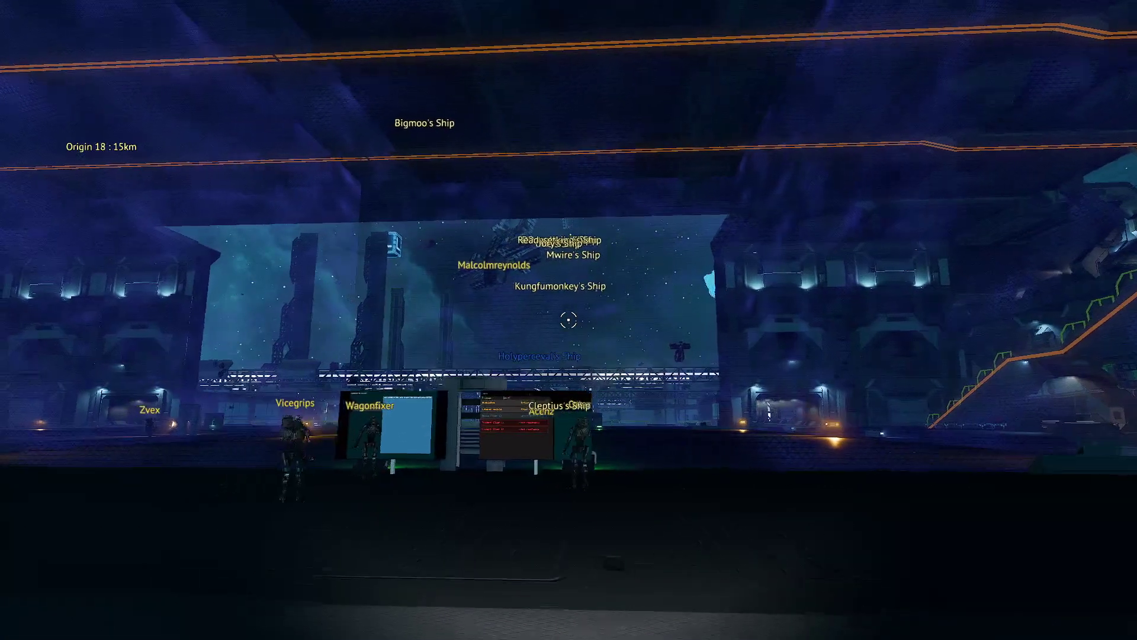
key("w")
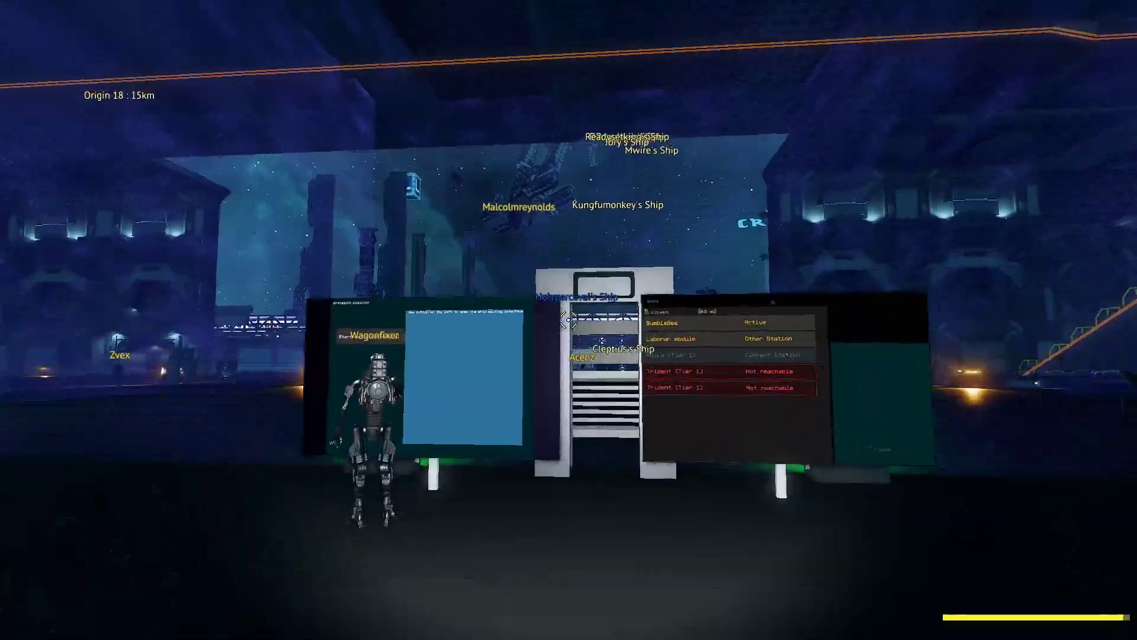
key("s")
key("a")
key("d")
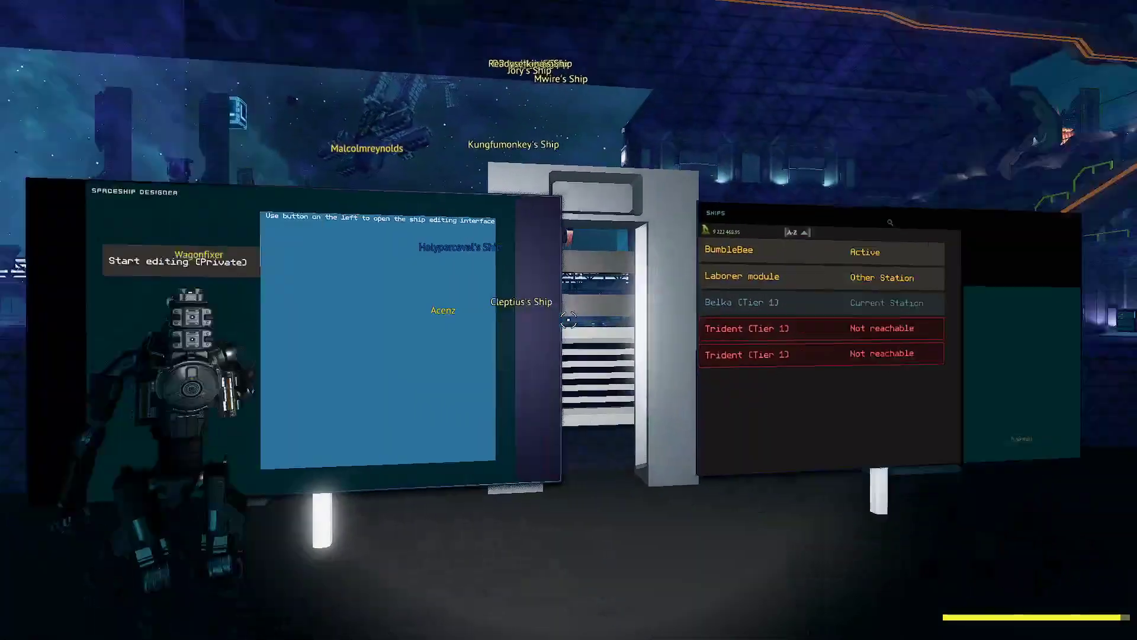
key("a")
key("a")
key("w")
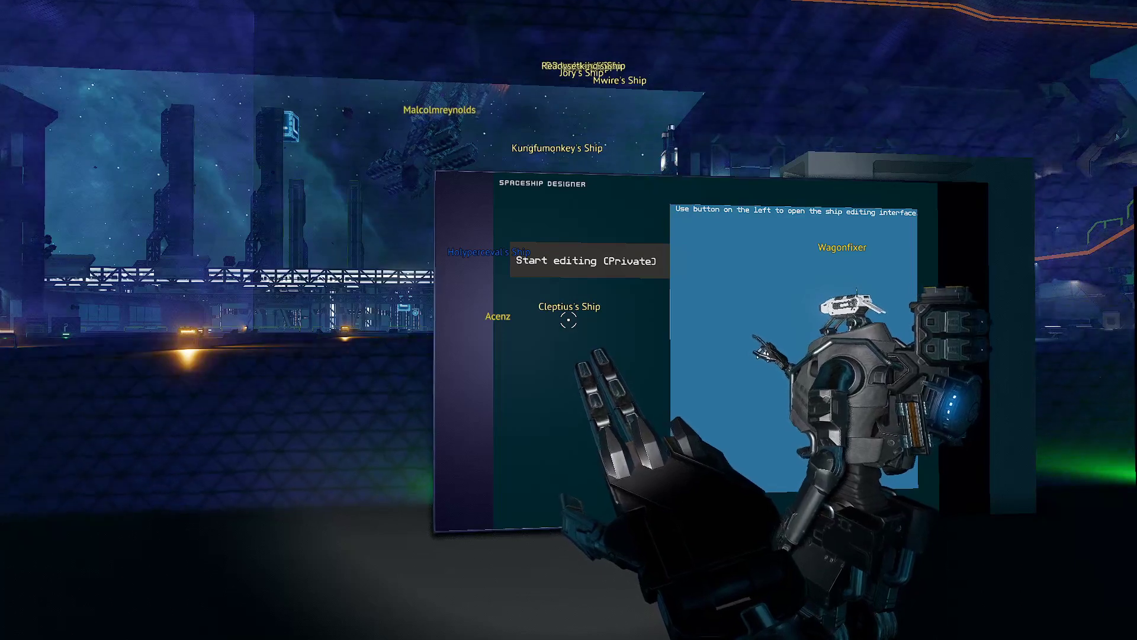
- Look through the group page and the company member list in the social overview
key("i")
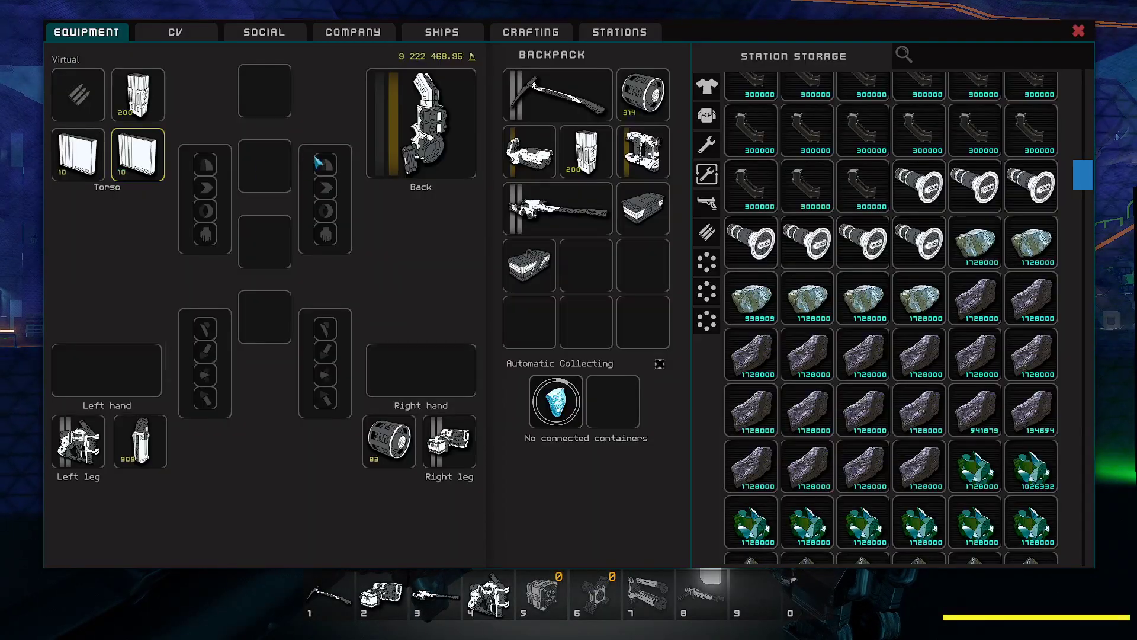
left_click(261, 36)
left_click(203, 104)
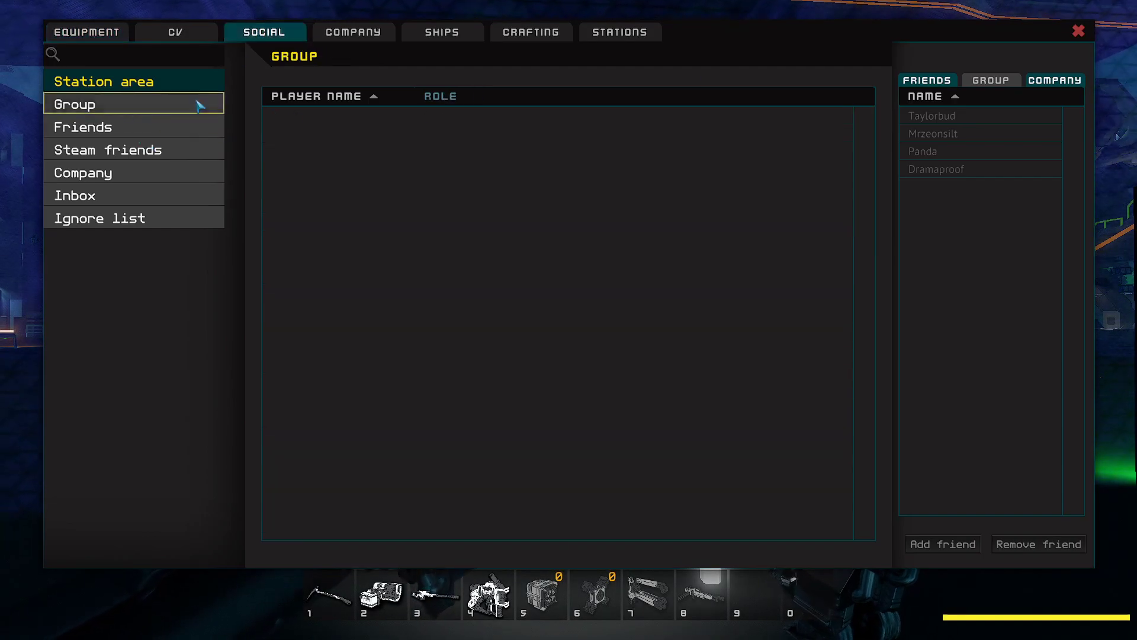
left_click(1007, 82)
left_click(995, 204)
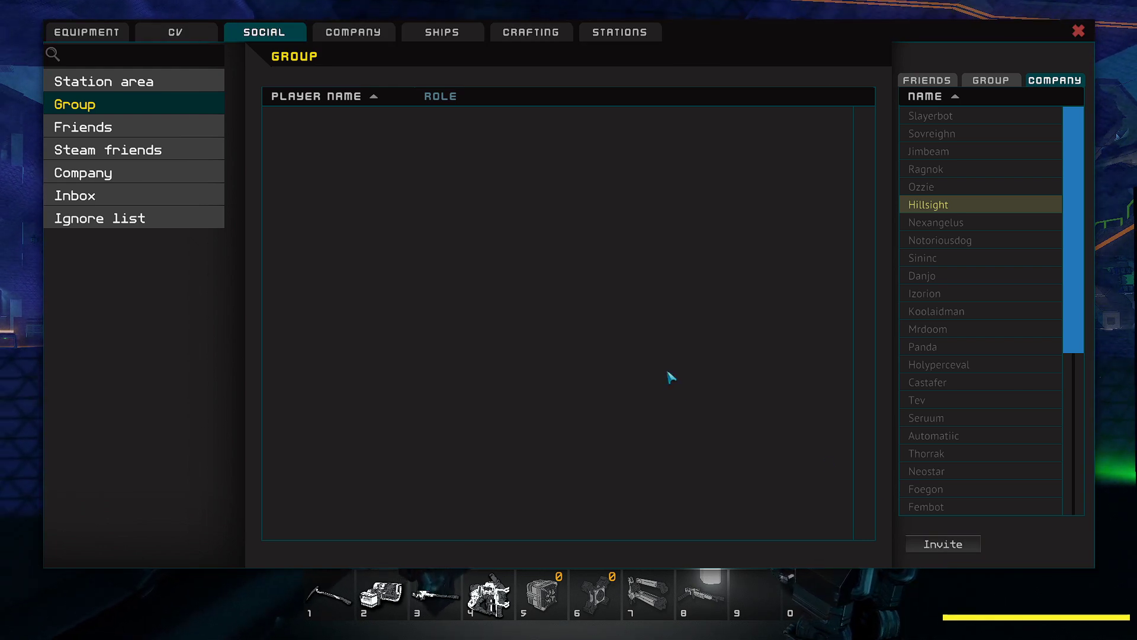
left_click(951, 187)
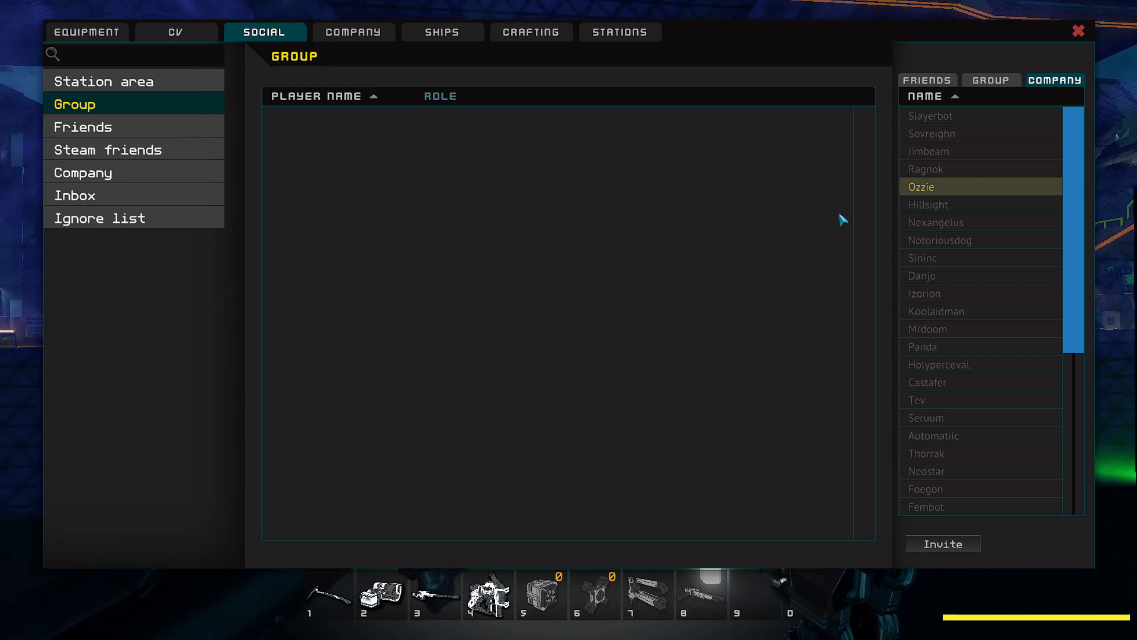
key("Escape")
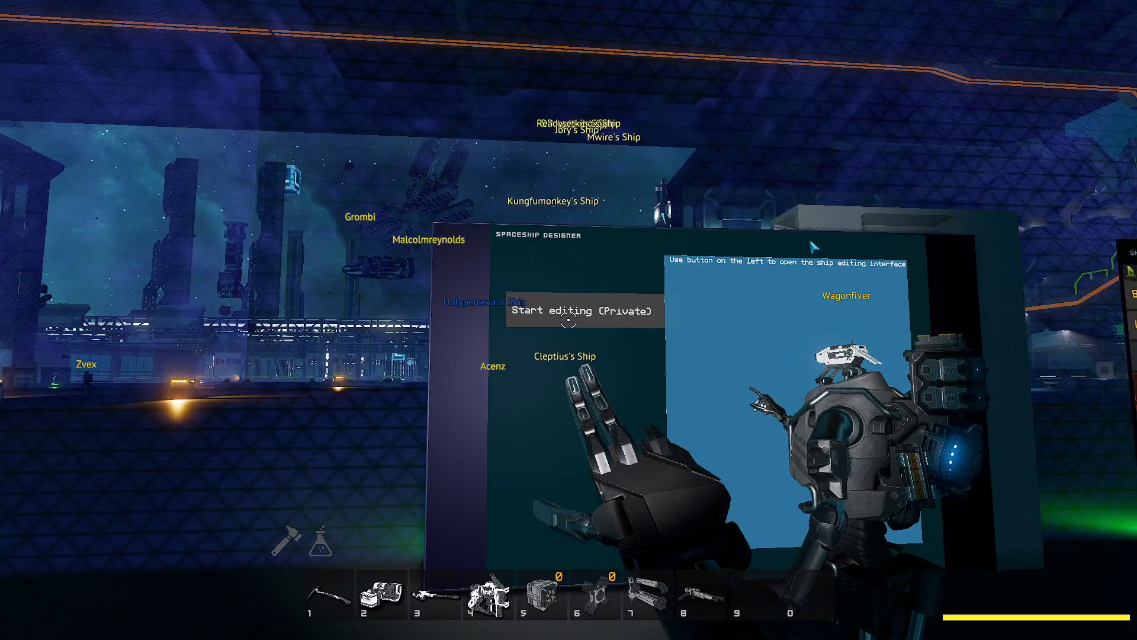
- Start a private ship editing session from the Spaceship Designer terminal
left_click(569, 320)
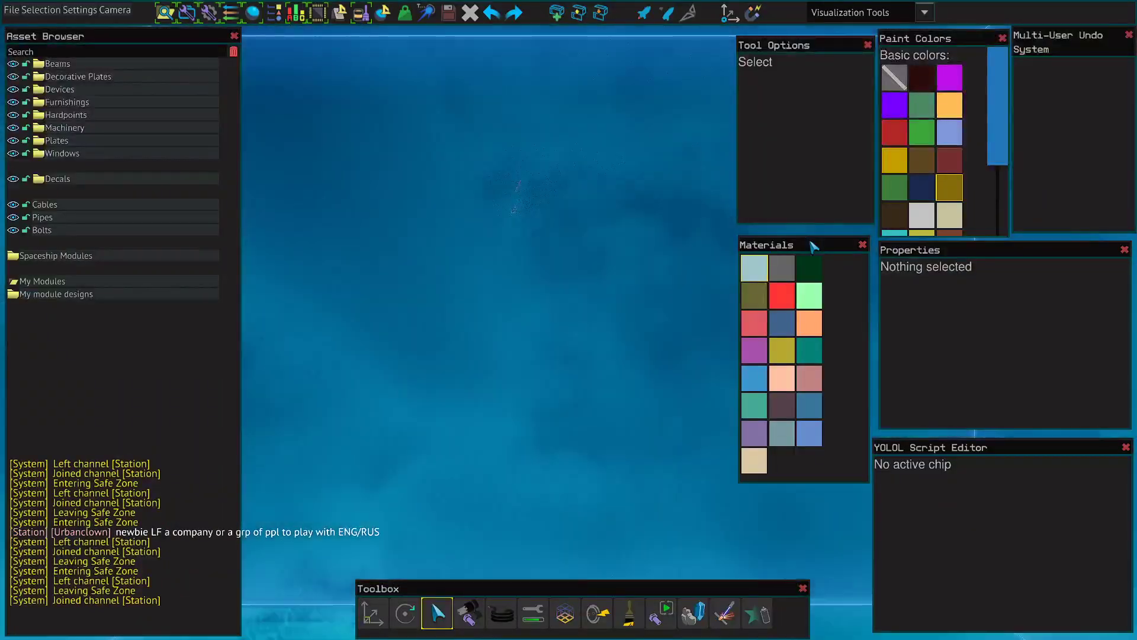
right_click_drag(561, 434, 561, 433)
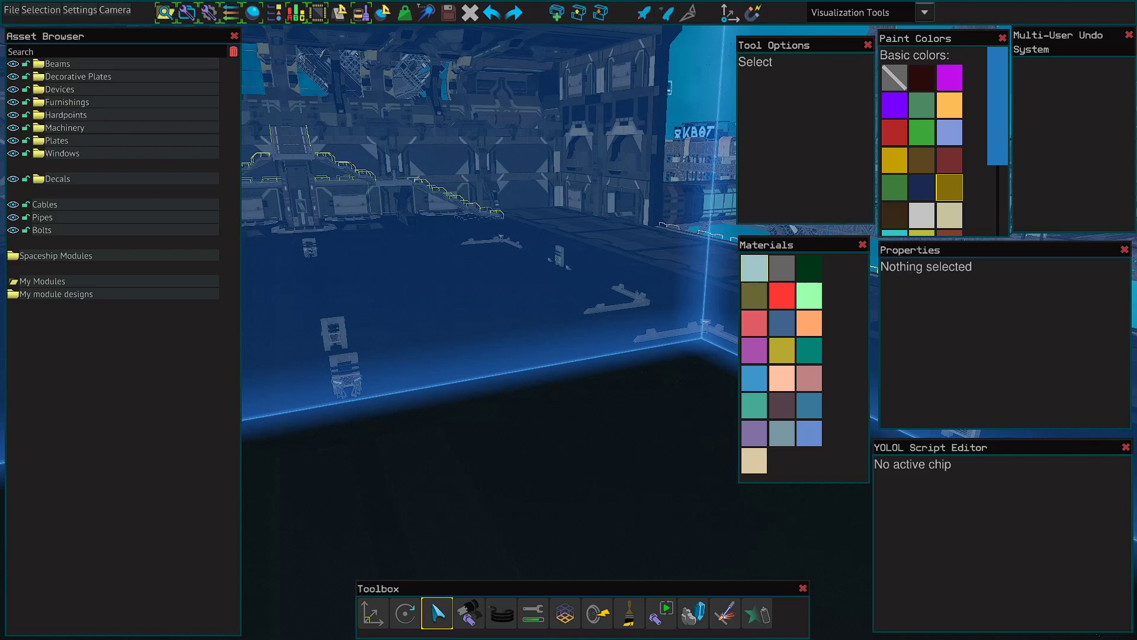
right_click_drag(435, 319, 387, 283)
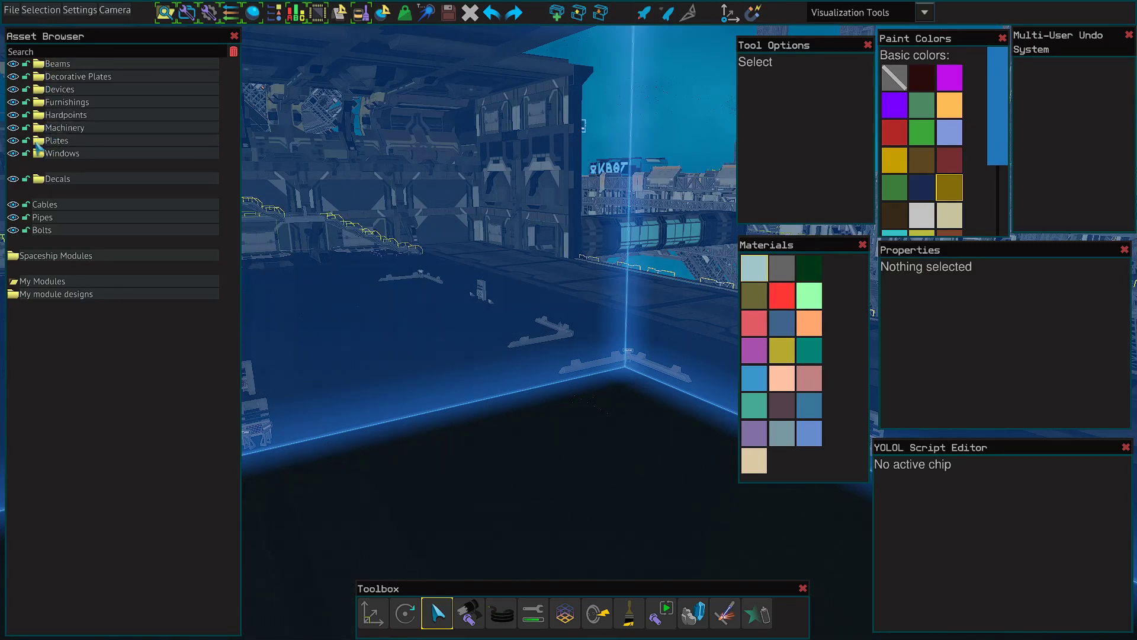
- Place a Beam Straight 192 cm from the straight beams in the build area
left_click(40, 65)
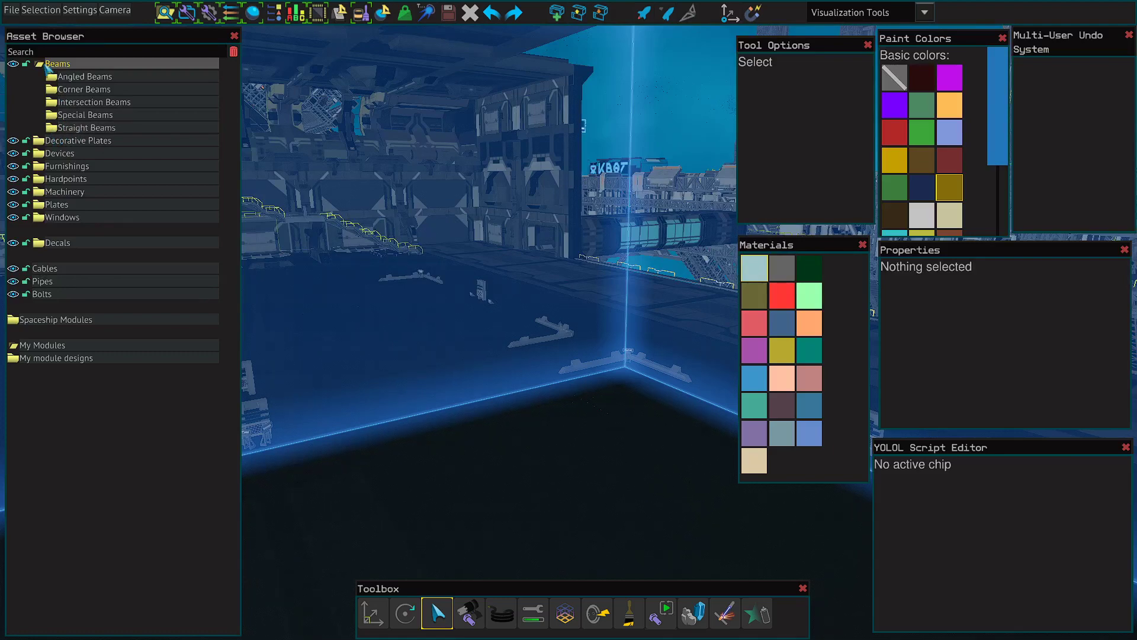
left_click(52, 128)
left_click(94, 205)
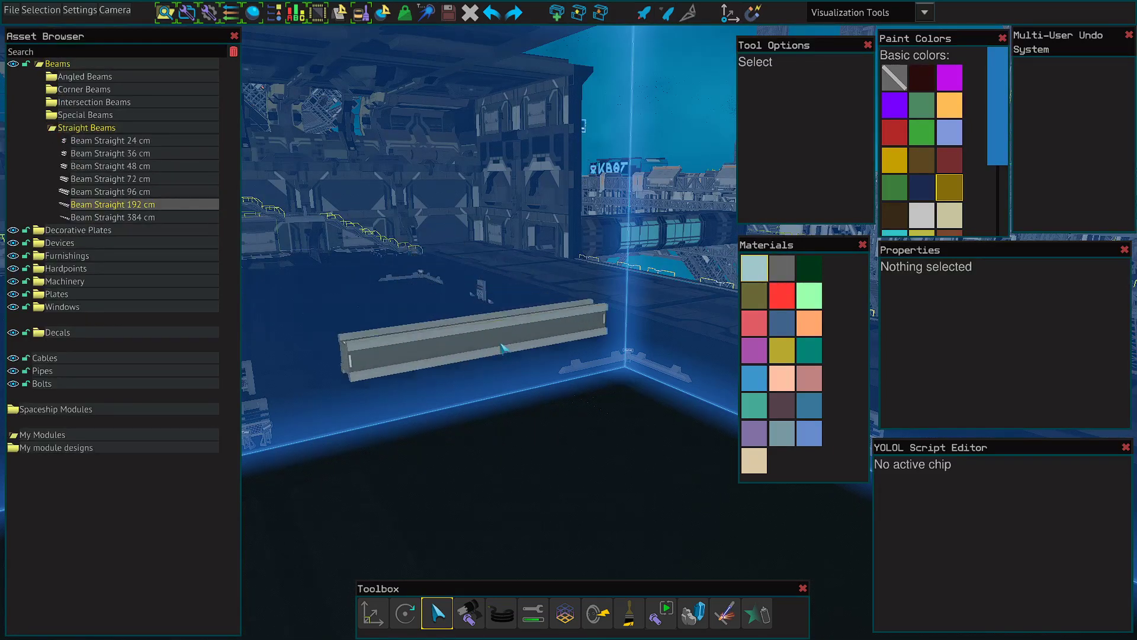
left_click(497, 323)
- Place a second Beam Straight 192 cm apart from the first beam
right_click(488, 212)
right_click_drag(488, 212, 486, 205)
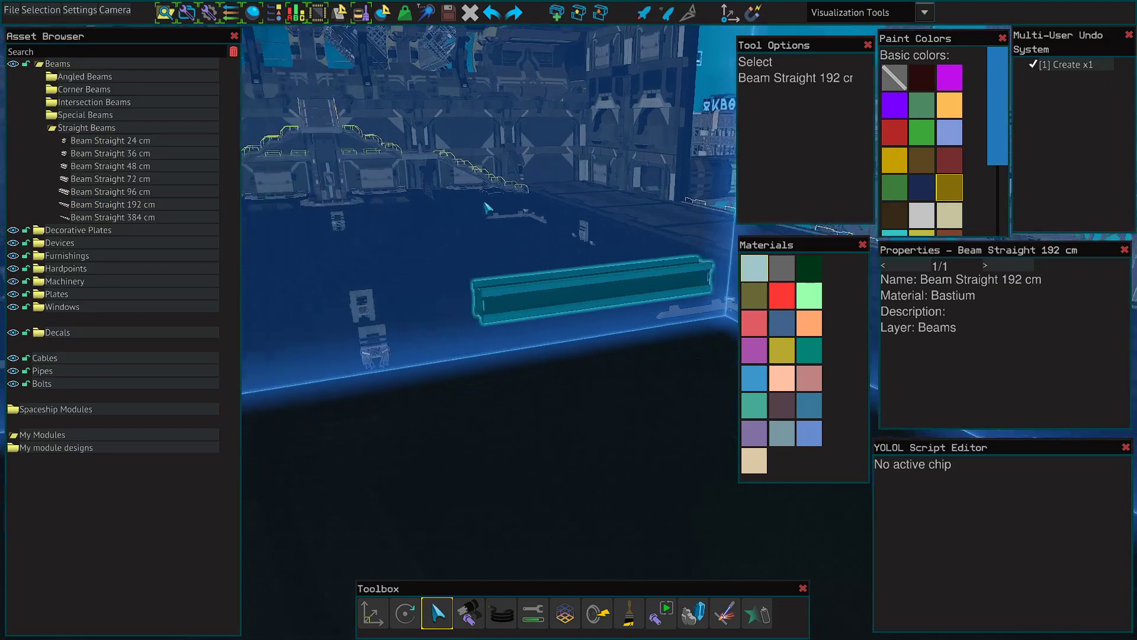
key("d")
left_click(136, 206)
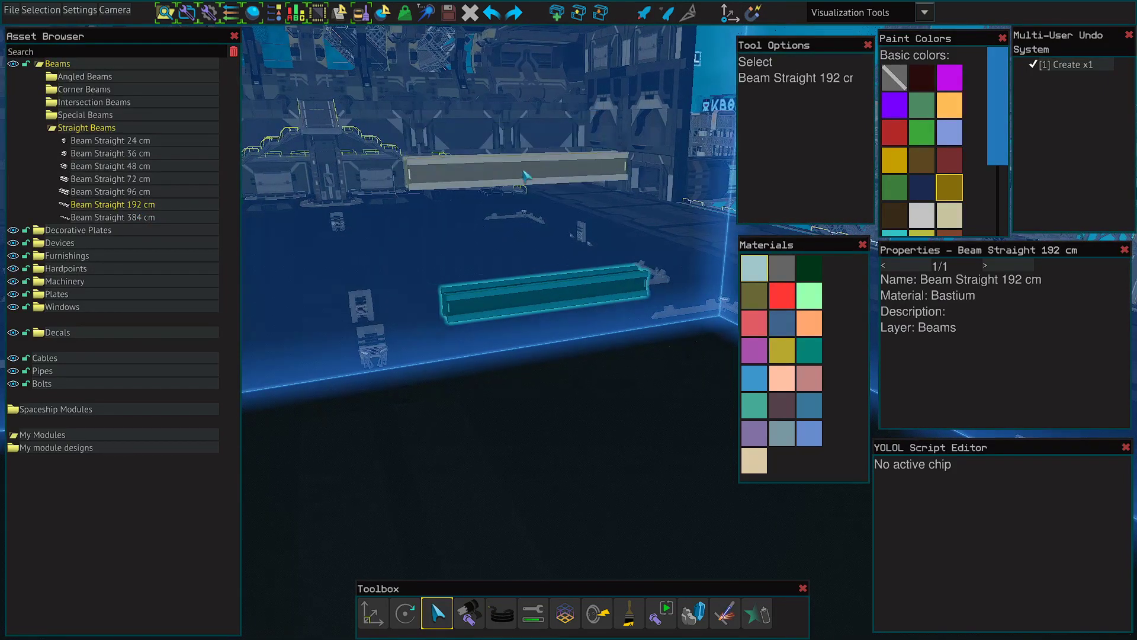
scroll(521, 260, "up", 3)
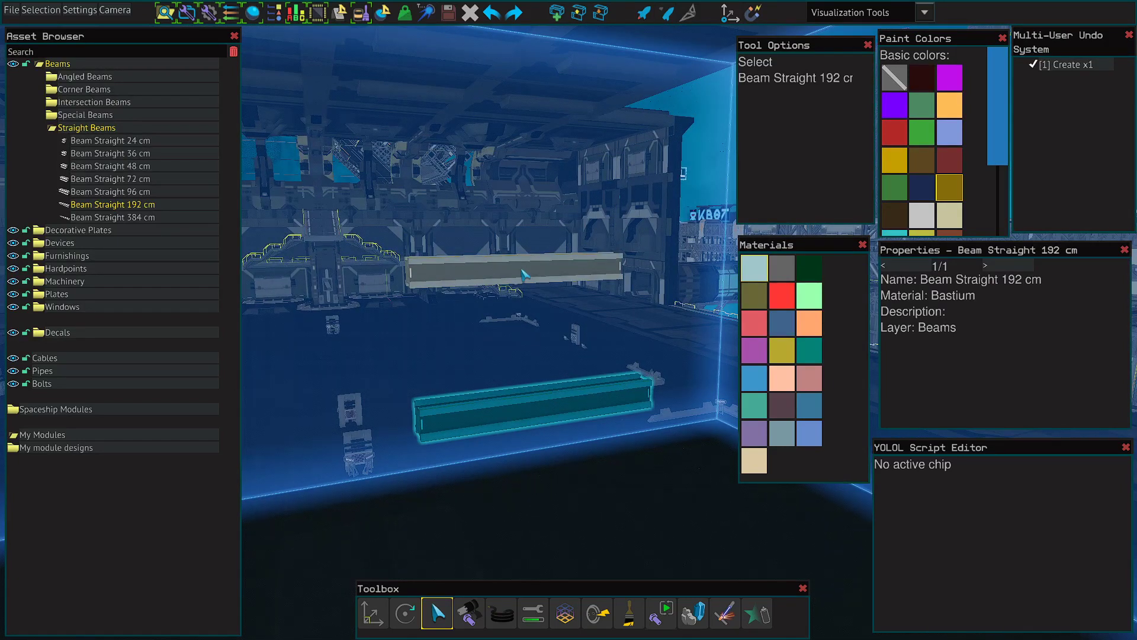
left_click(523, 273)
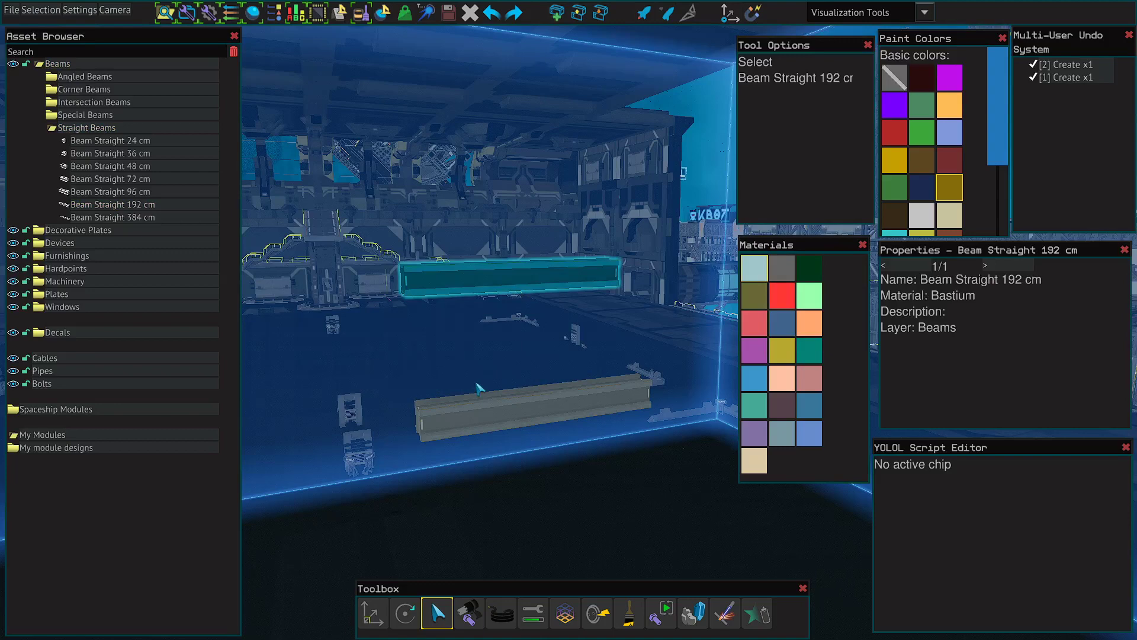
- Select both placed 192 cm beams together and delete them
right_click_drag(573, 491, 574, 469)
key("d")
key("a")
key("d")
key("a")
key("d")
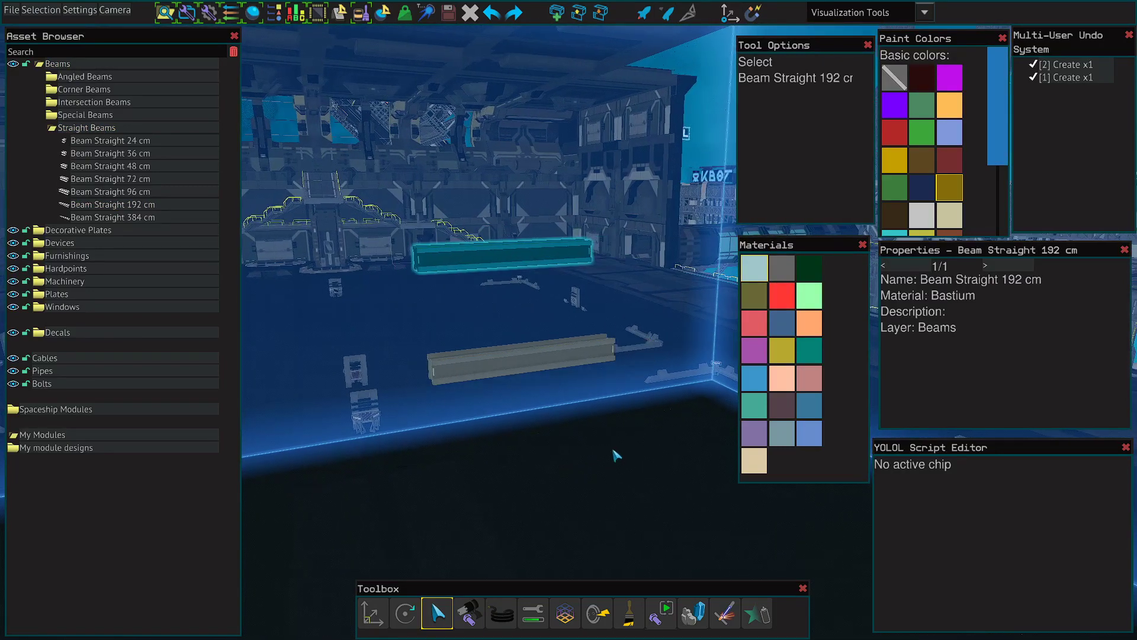
left_click_drag(614, 449, 363, 161)
key("Delete")
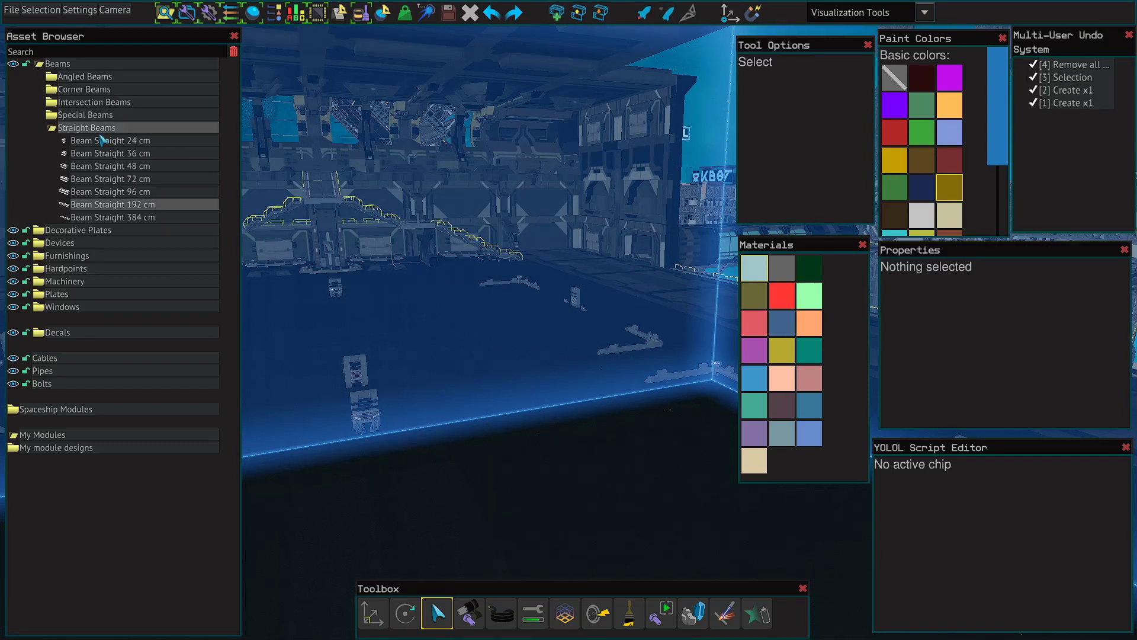
- Place the A1 Plate Decal Set from the colored Spaceship Modules Starter Kit in the build area
left_click(40, 65)
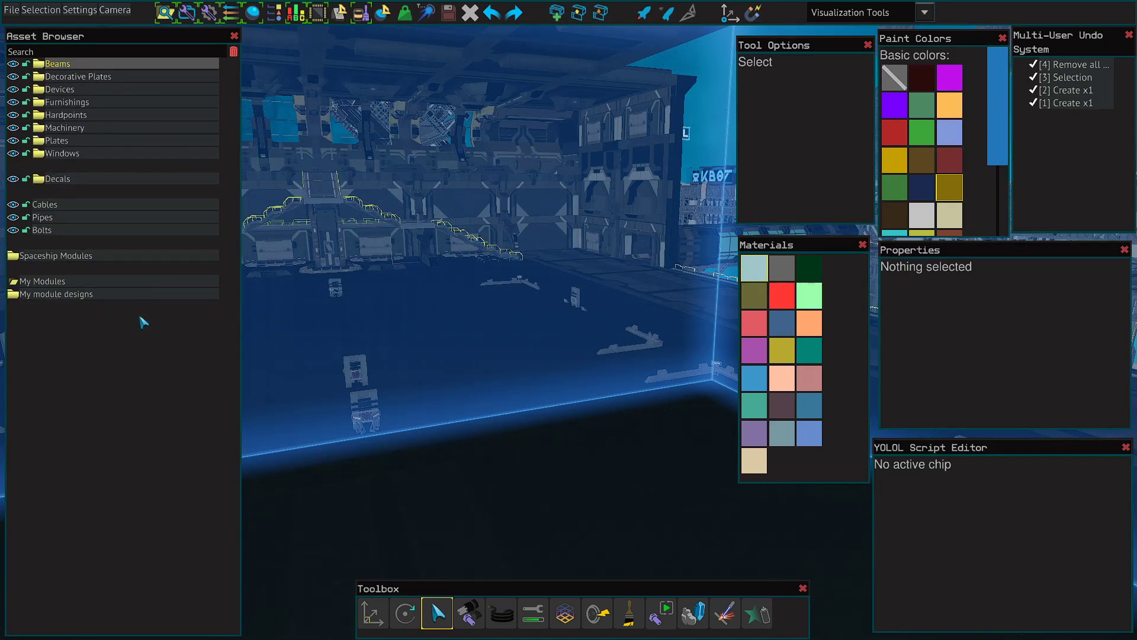
left_click(15, 256)
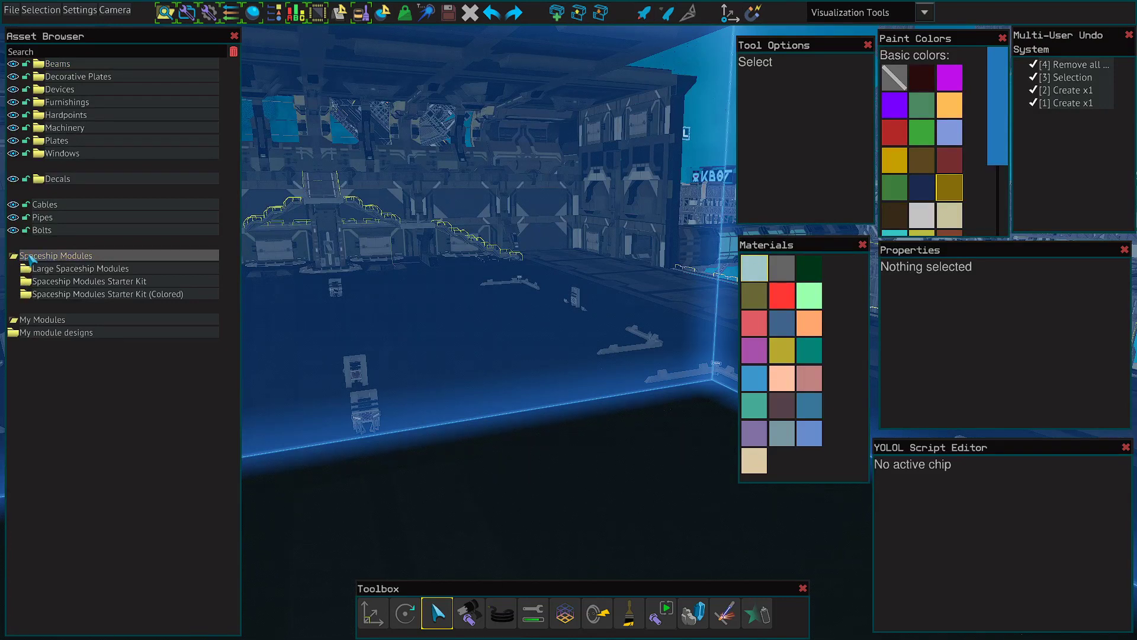
left_click(25, 295)
left_click(77, 308)
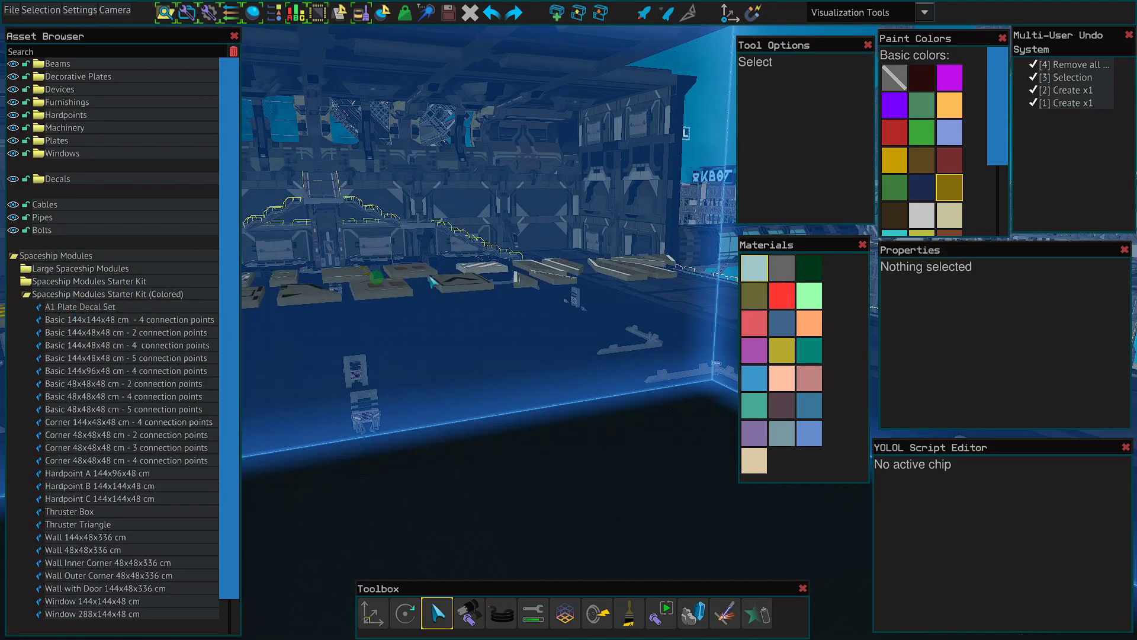
left_click(476, 275)
- Try placing a copy of the yellow-striped Plate Basic 144x144 cm beyond the decal set's plate rows, and undo the placement
left_click(492, 154)
right_click_drag(492, 154, 552, 445)
left_click(425, 356)
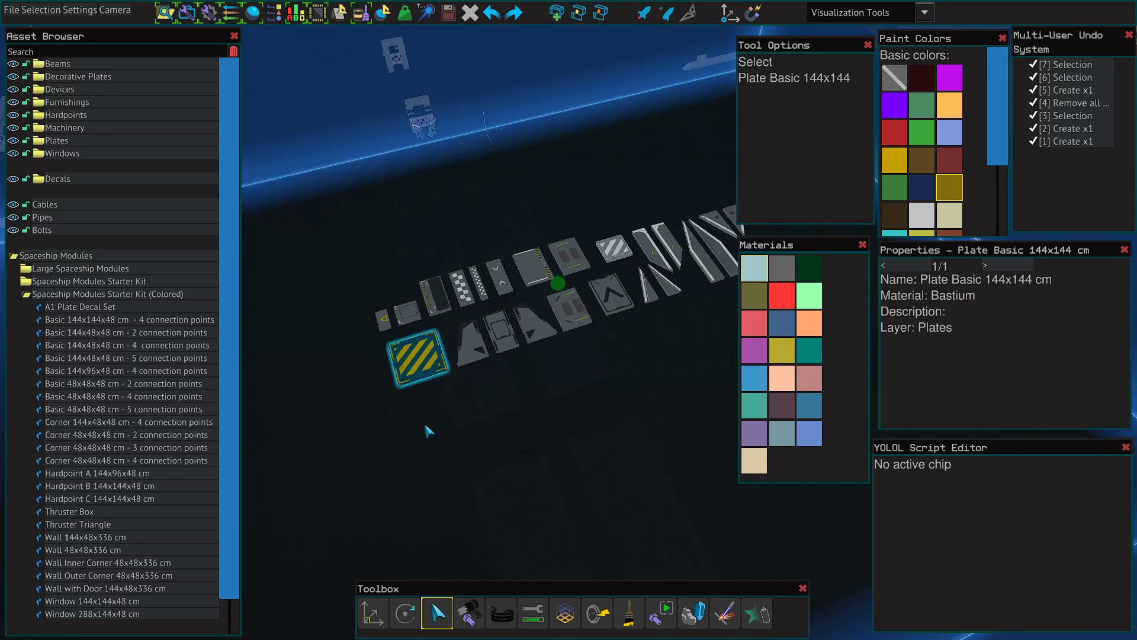
key("ctrl+v")
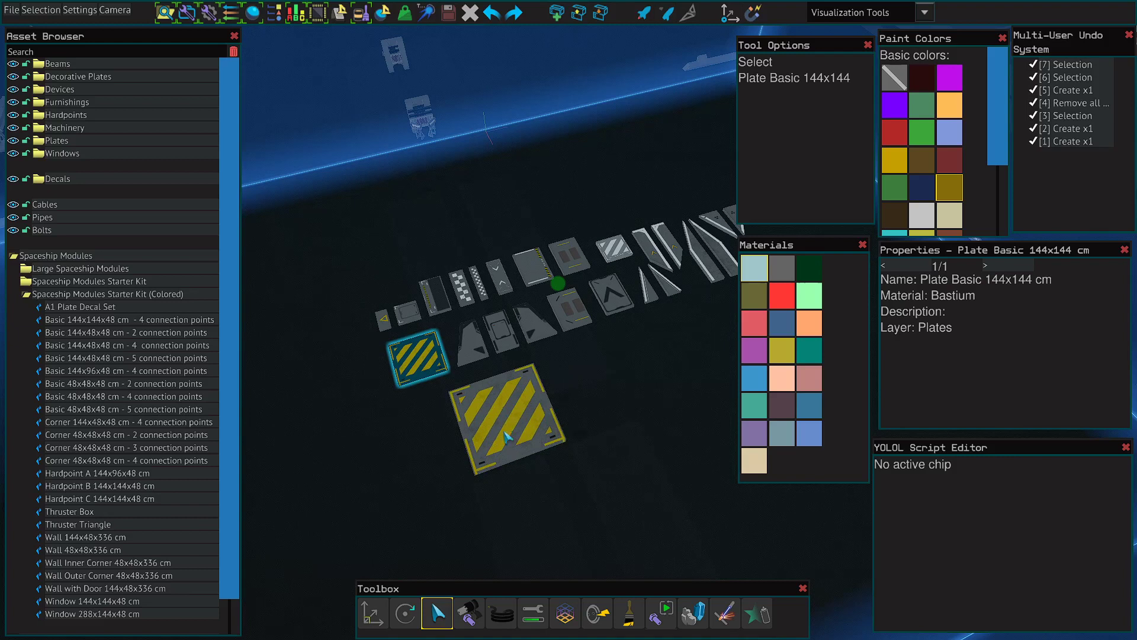
key("w")
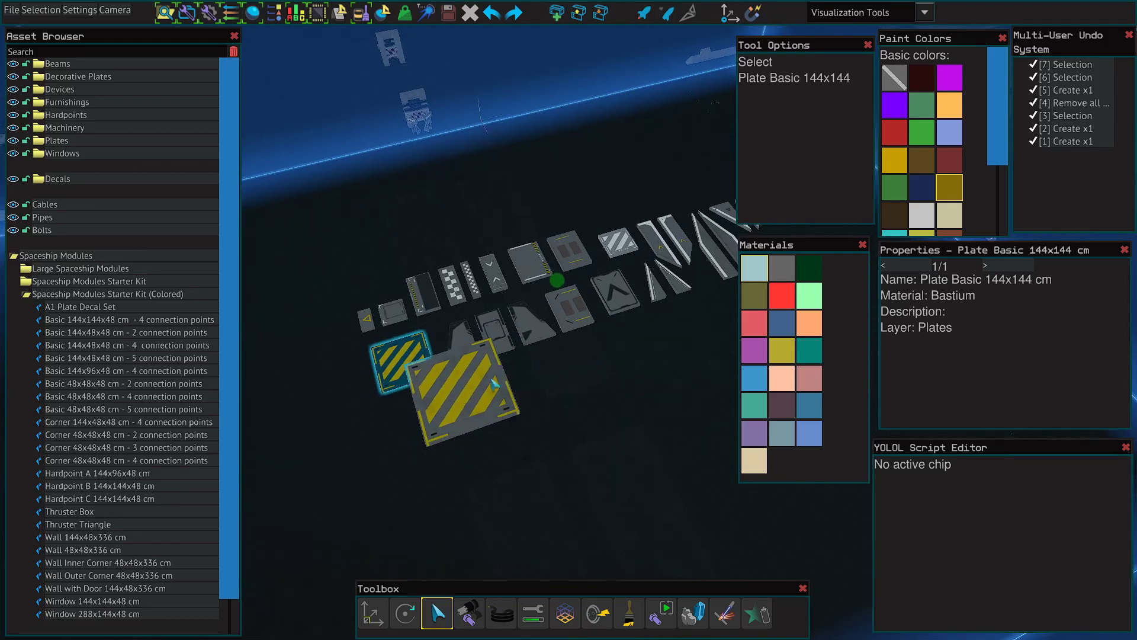
left_click(526, 134)
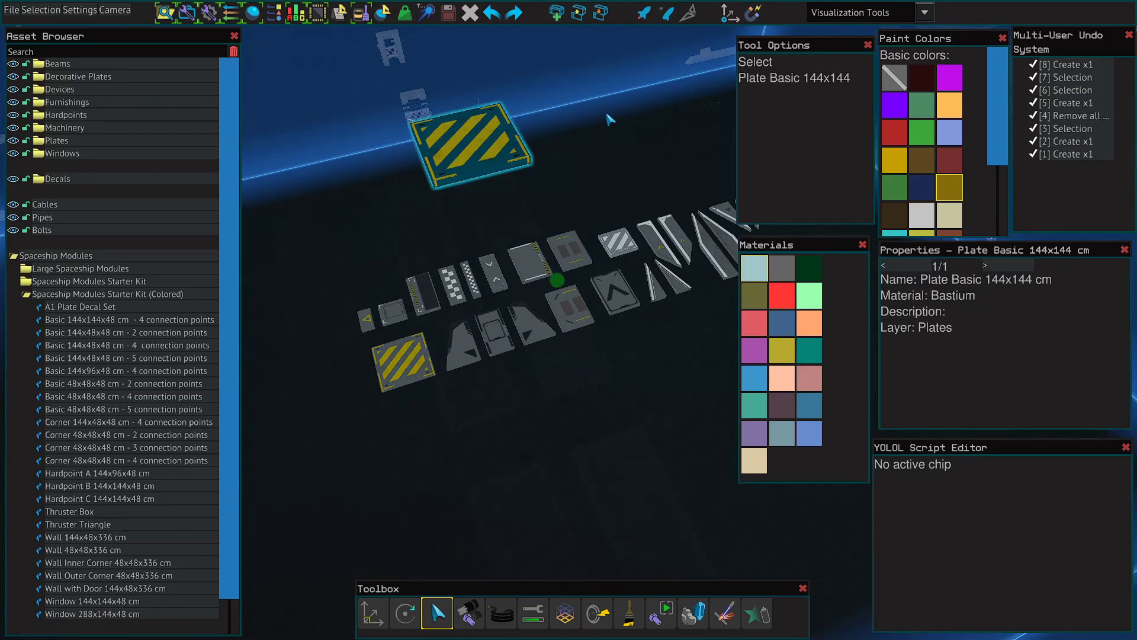
key("ctrl+z")
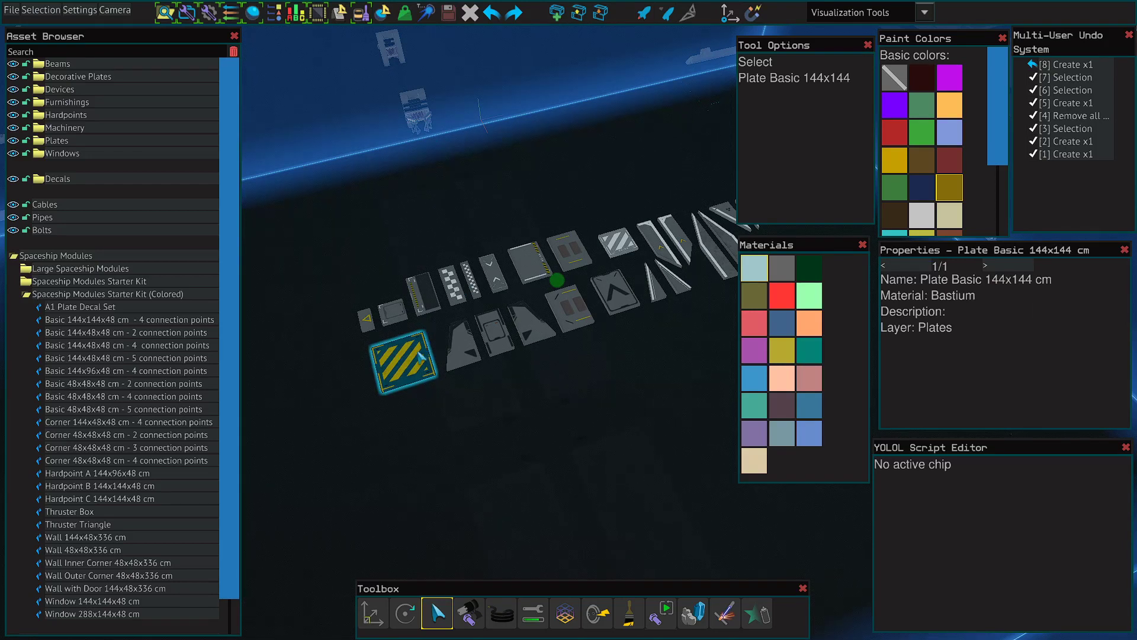
- Delete the selected yellow-striped plate from the decal set and paste its copy into the same spot at the row's end
right_click_drag(481, 447, 494, 439)
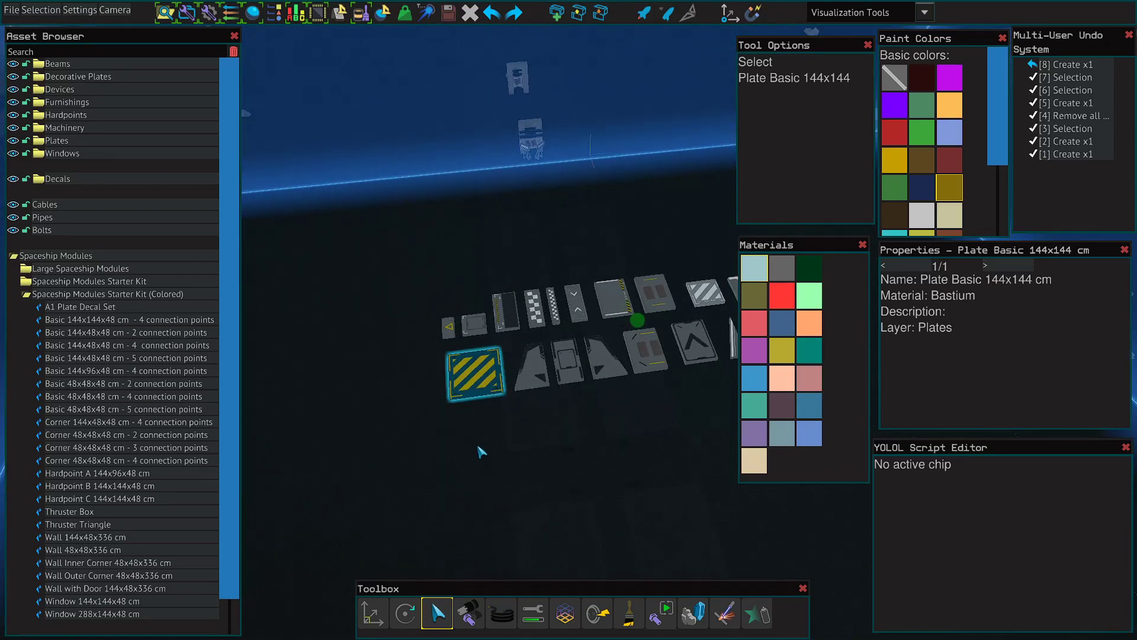
key("Delete")
key("ctrl+v")
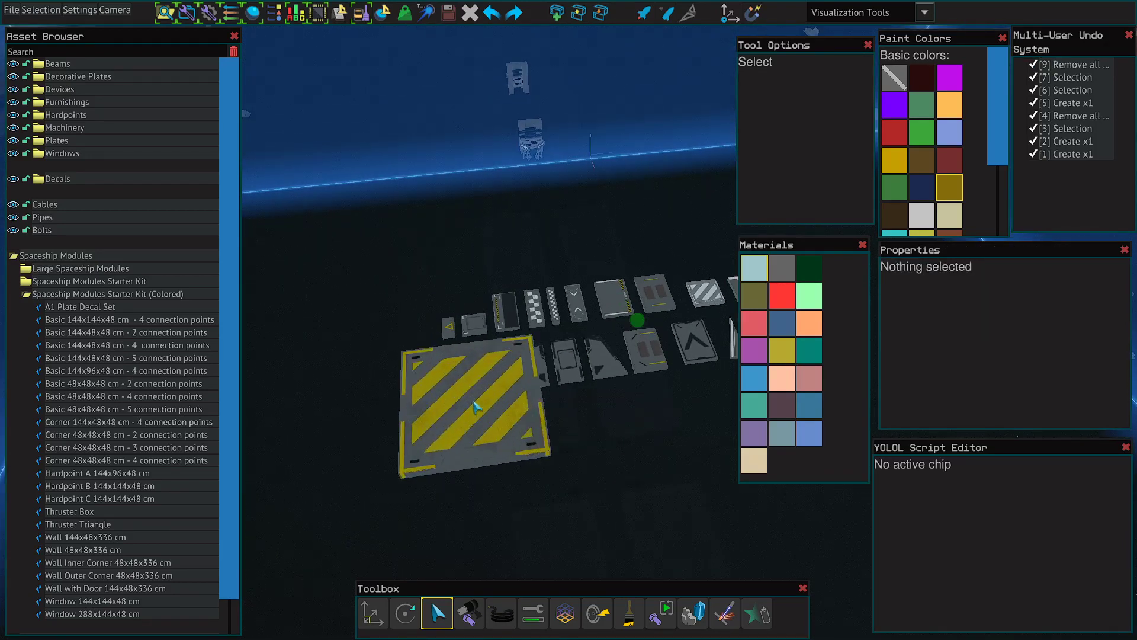
left_click(464, 383)
- Select all plates of the decal set together and delete them
left_click(619, 476)
right_click_drag(620, 475, 620, 475)
left_click_drag(623, 453, 320, 166)
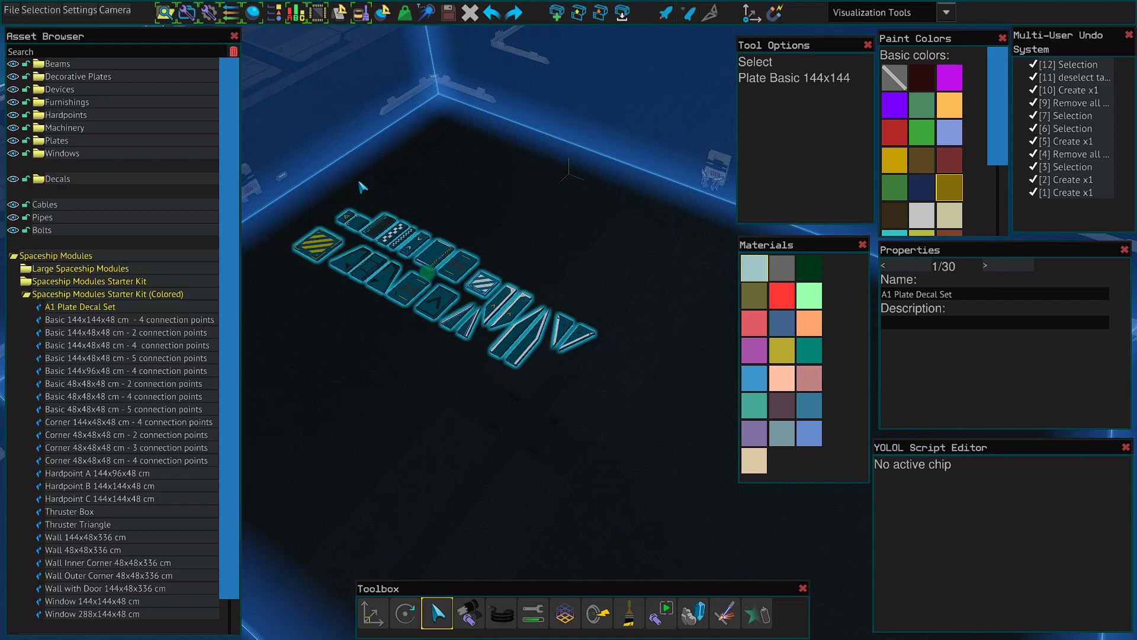
key("Delete")
- Place two Beam Straight 384 cm side by side along the edge of the build area
scroll(362, 187, "down", 3)
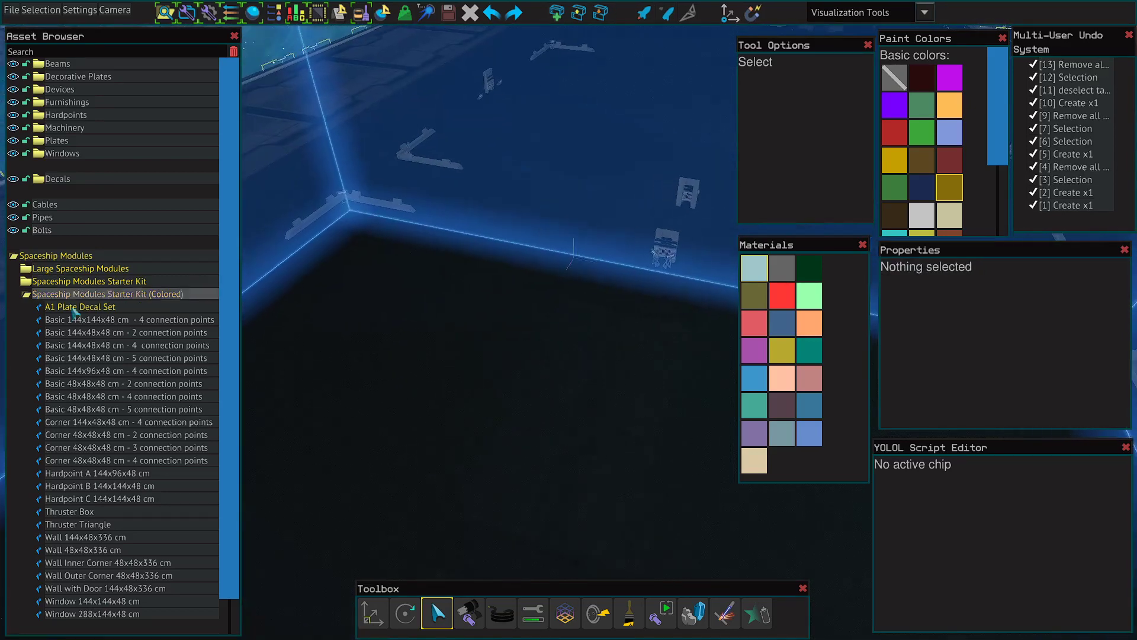
left_click(26, 295)
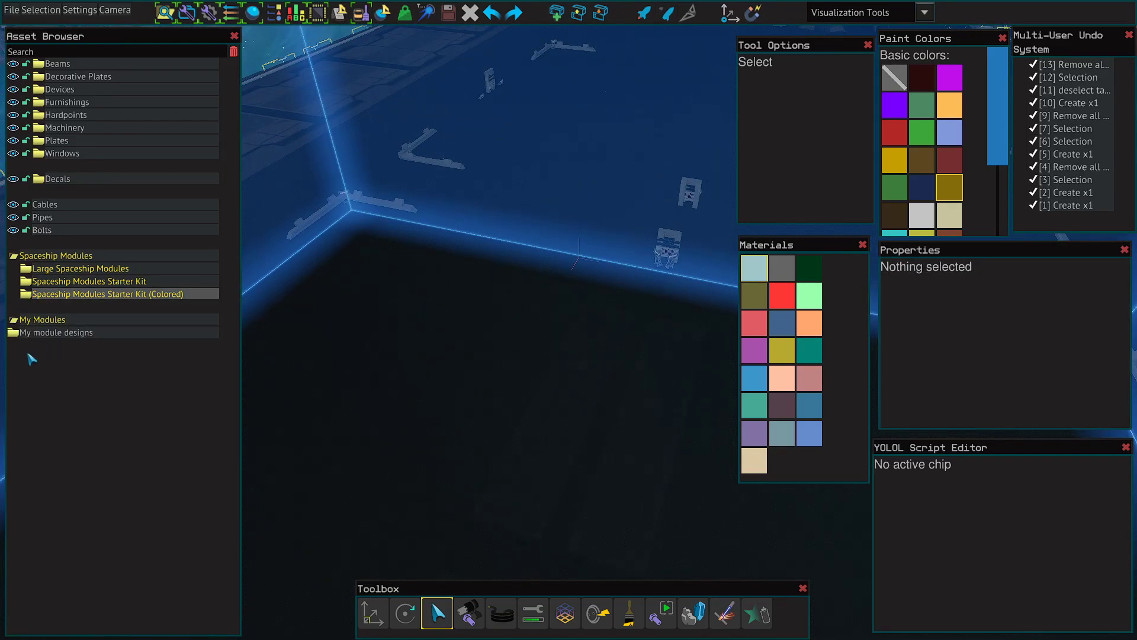
left_click(39, 64)
left_click(112, 216)
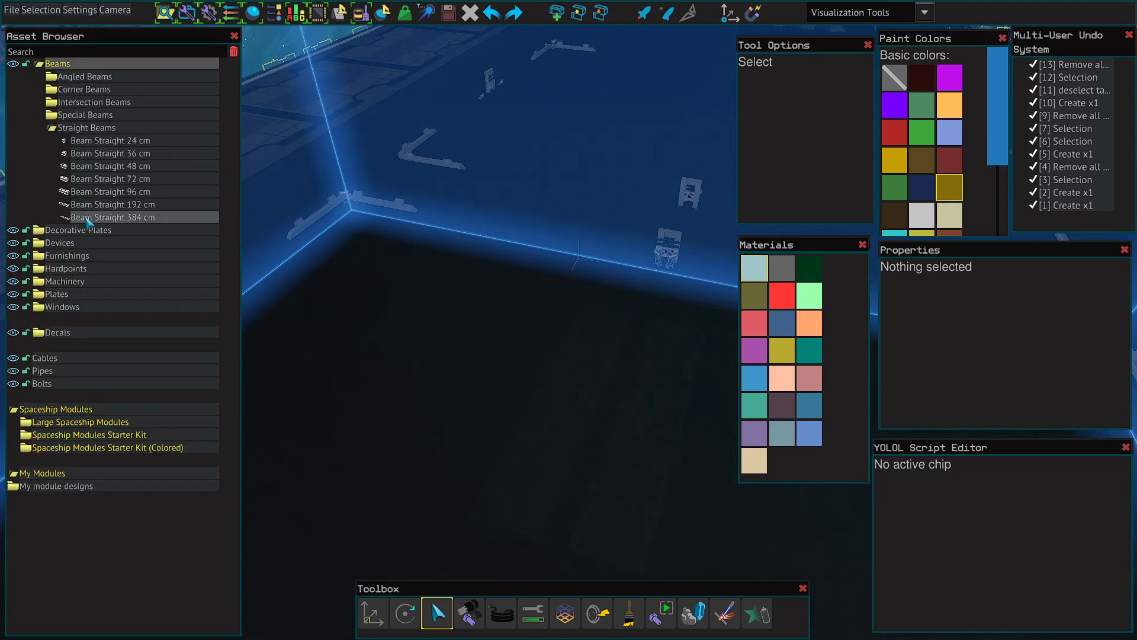
left_click(516, 244)
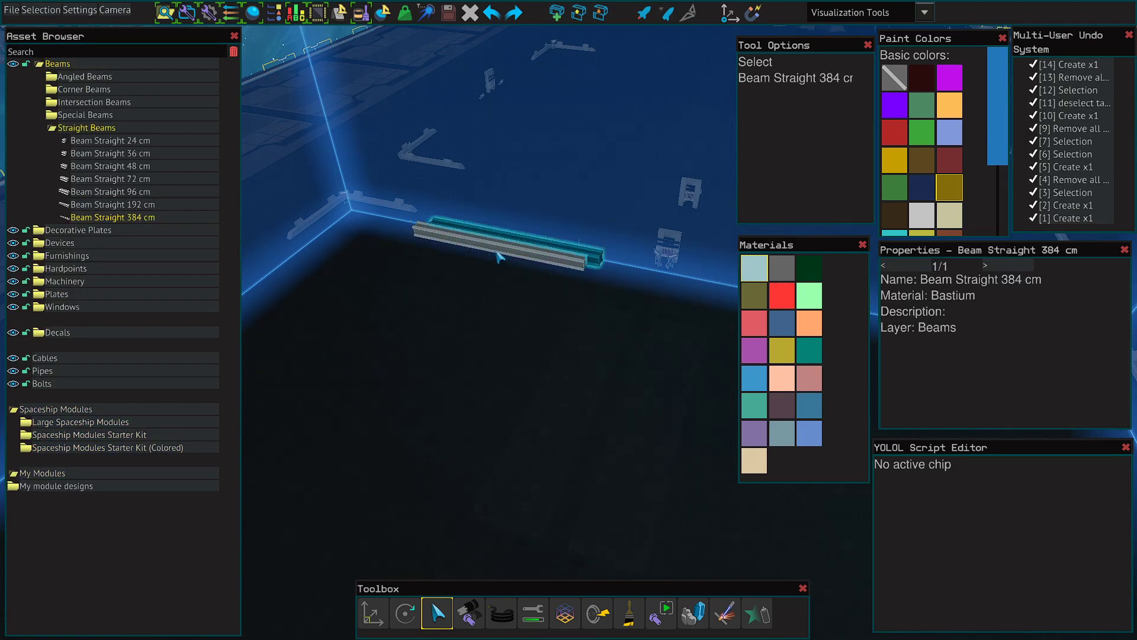
left_click(500, 244)
right_click(504, 389)
left_click(515, 385)
- Select both 384 cm beams, combine them into one module, and clear the selection
left_click_drag(604, 340, 452, 138)
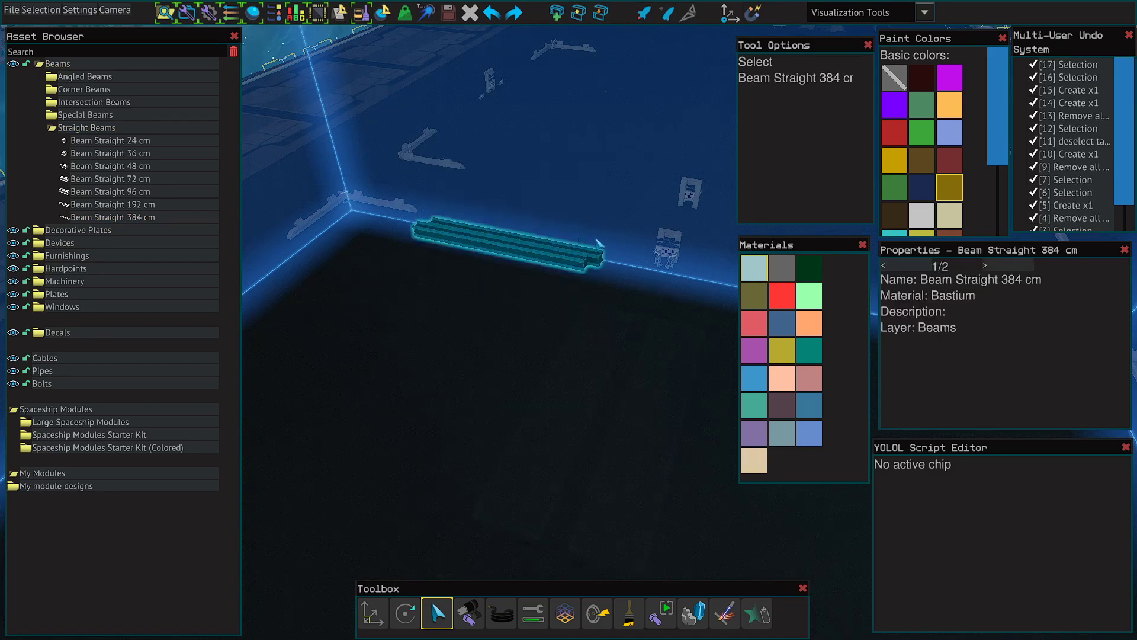
left_click(559, 17)
left_click(557, 493)
right_click_drag(571, 417, 568, 415)
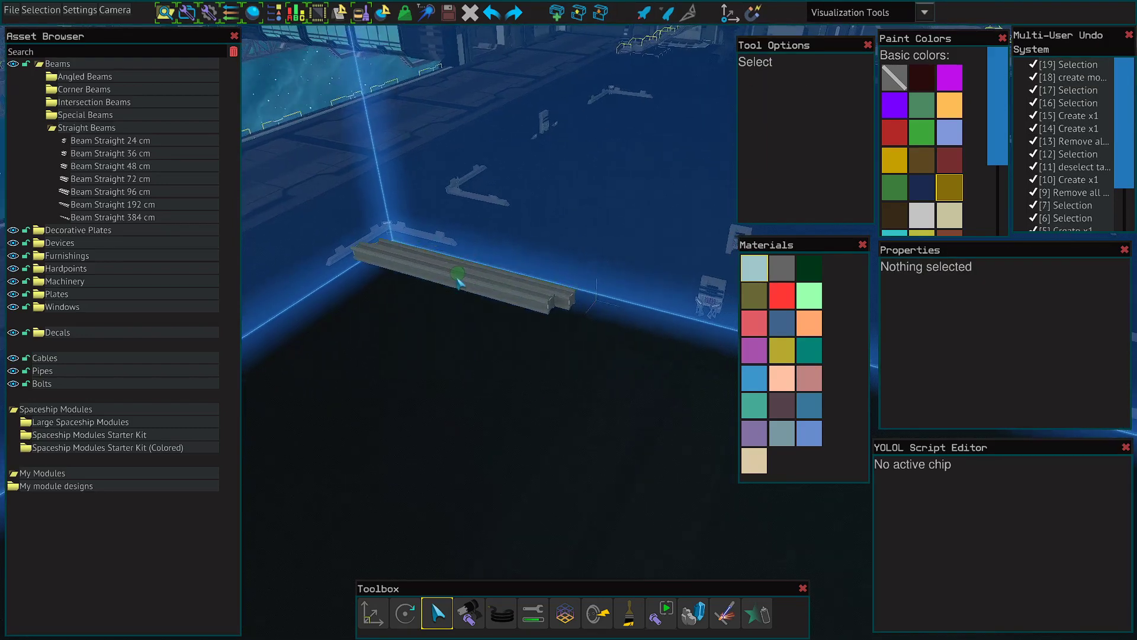
- Open the save dialog for the two-beam module and close it without saving
left_click(459, 283)
right_click_drag(459, 283, 439, 192)
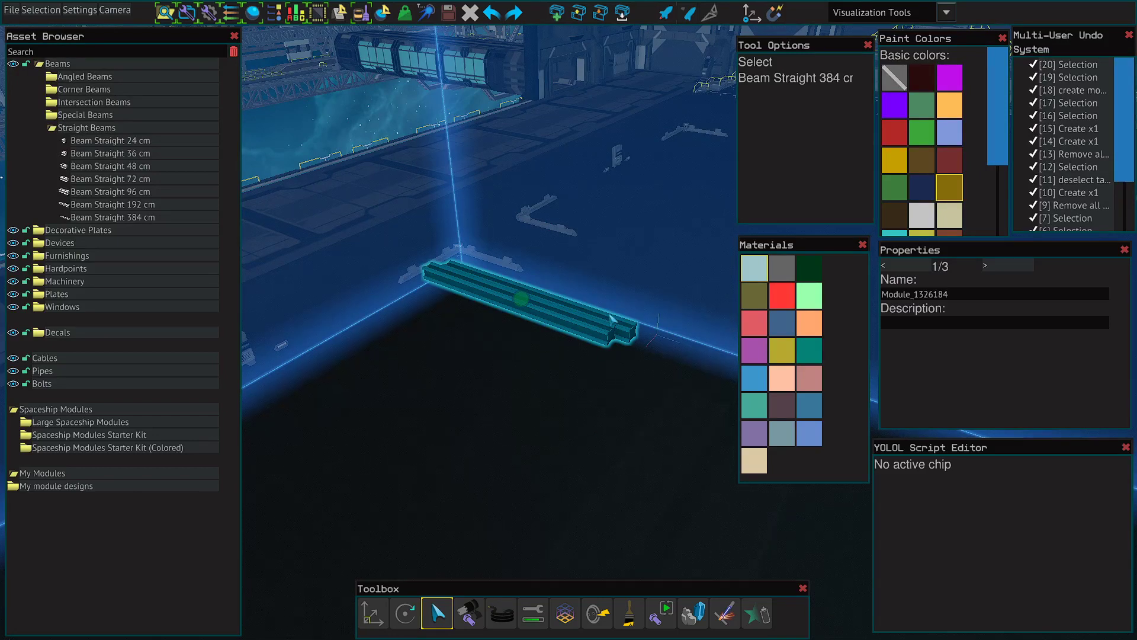
left_click(622, 12)
left_click(455, 189)
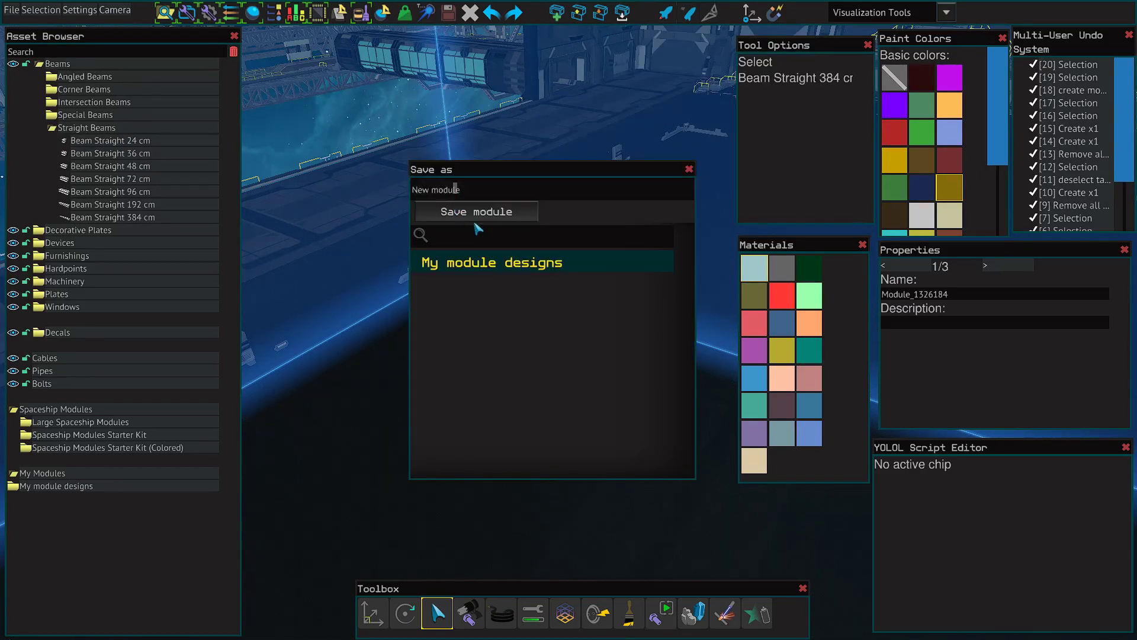
left_click(688, 169)
- Select the entire two-beam module and delete it from the build area
left_click_drag(656, 408, 386, 212)
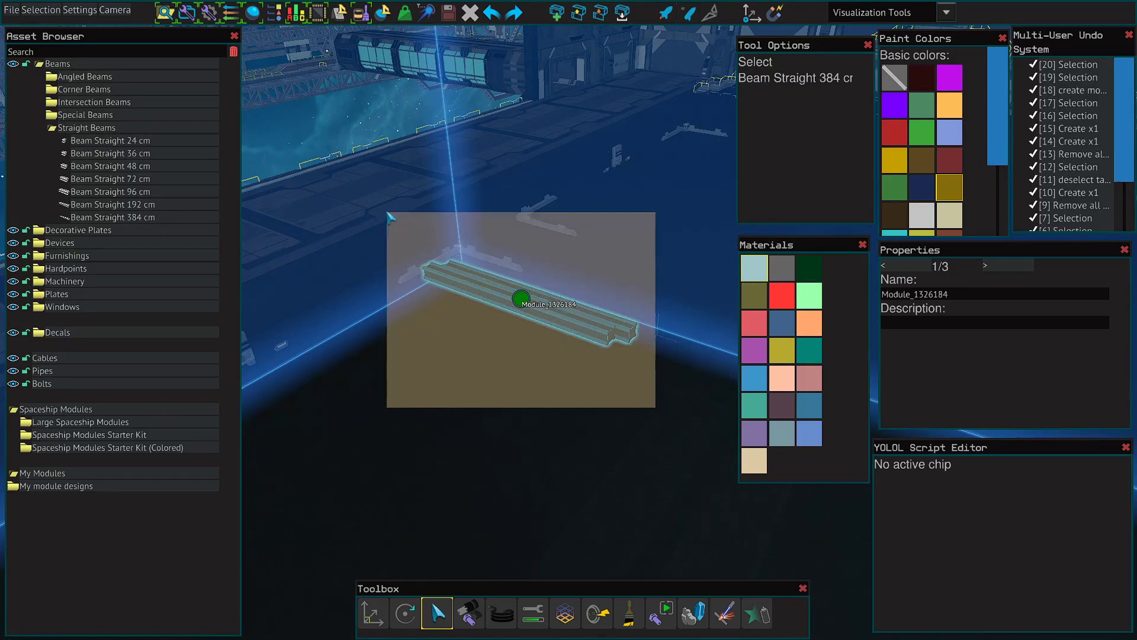
key("Delete")
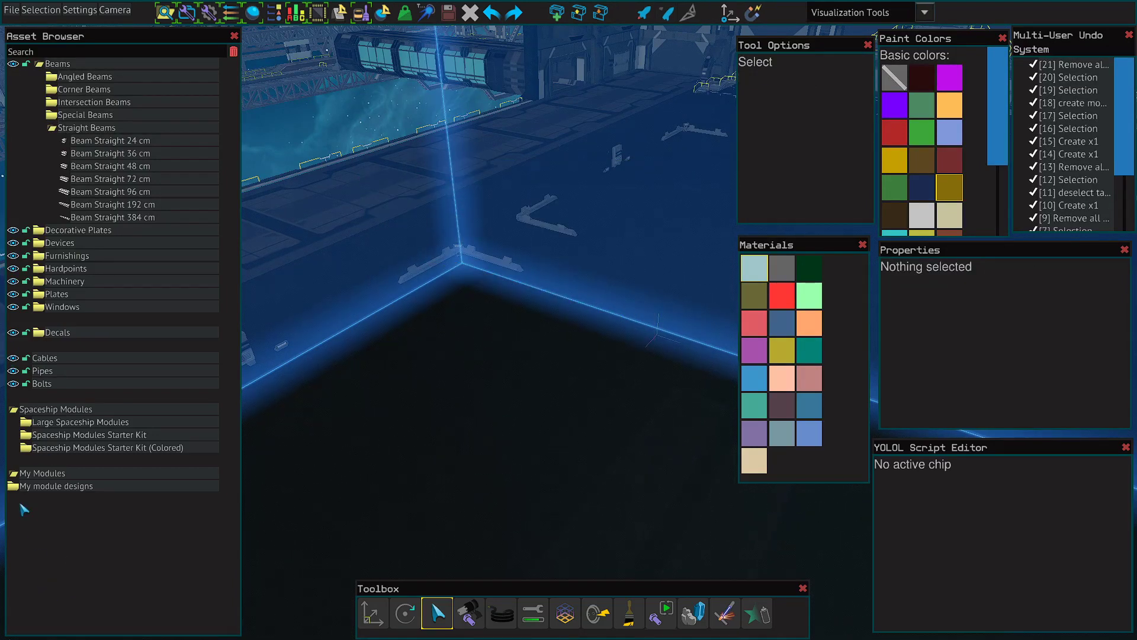
- Place the first T2 Triangle Thruster from My module designs in the build area
left_click(16, 487)
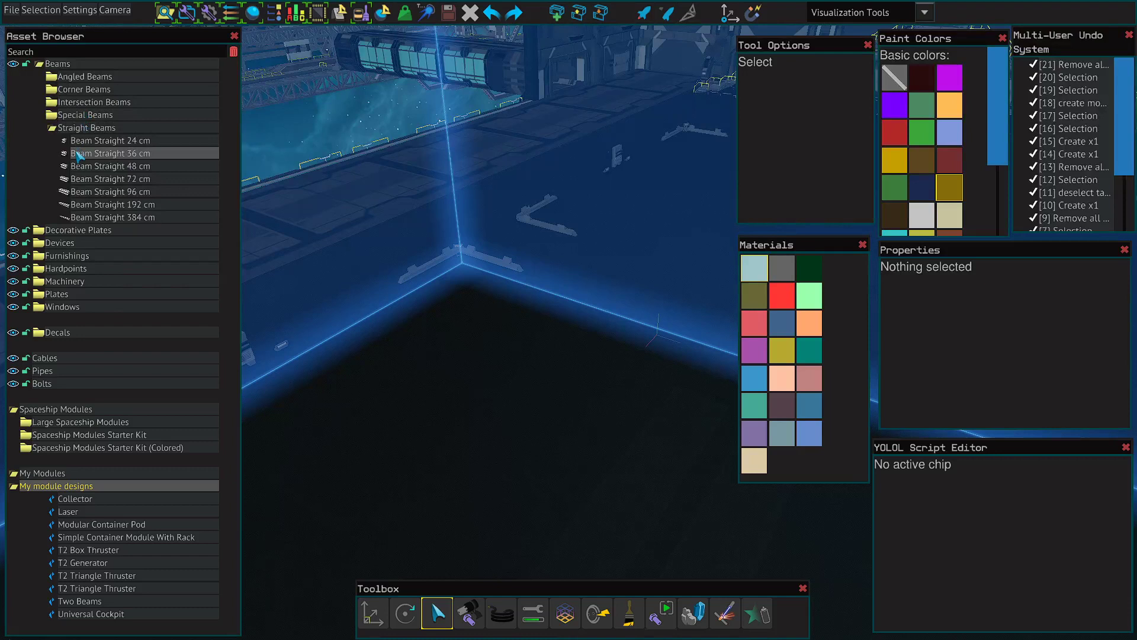
mouse_move(84, 183)
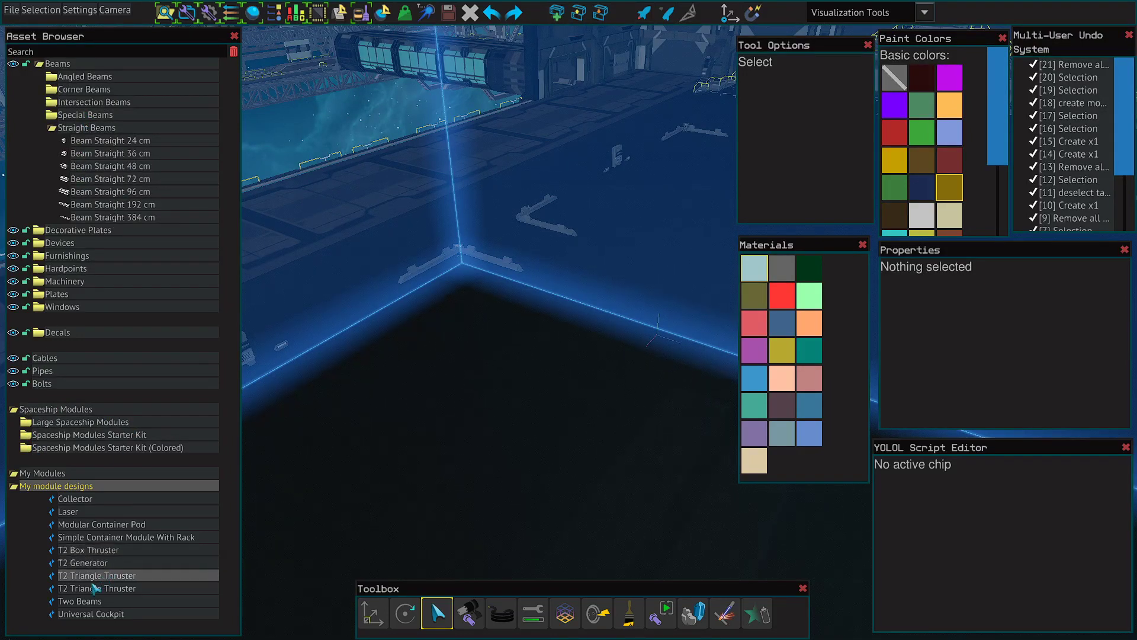
mouse_move(76, 581)
left_click(98, 578)
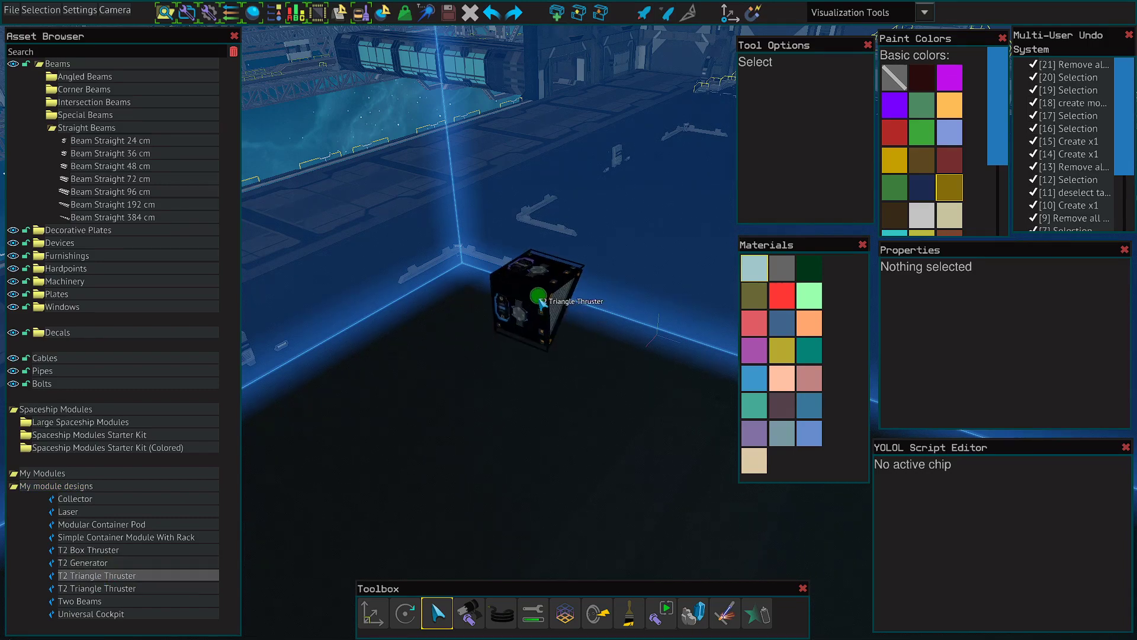
left_click(542, 297)
- Copy the whole T2 Triangle Thruster, rotate the copy upside down, and attach it on top of the original thruster
key("w")
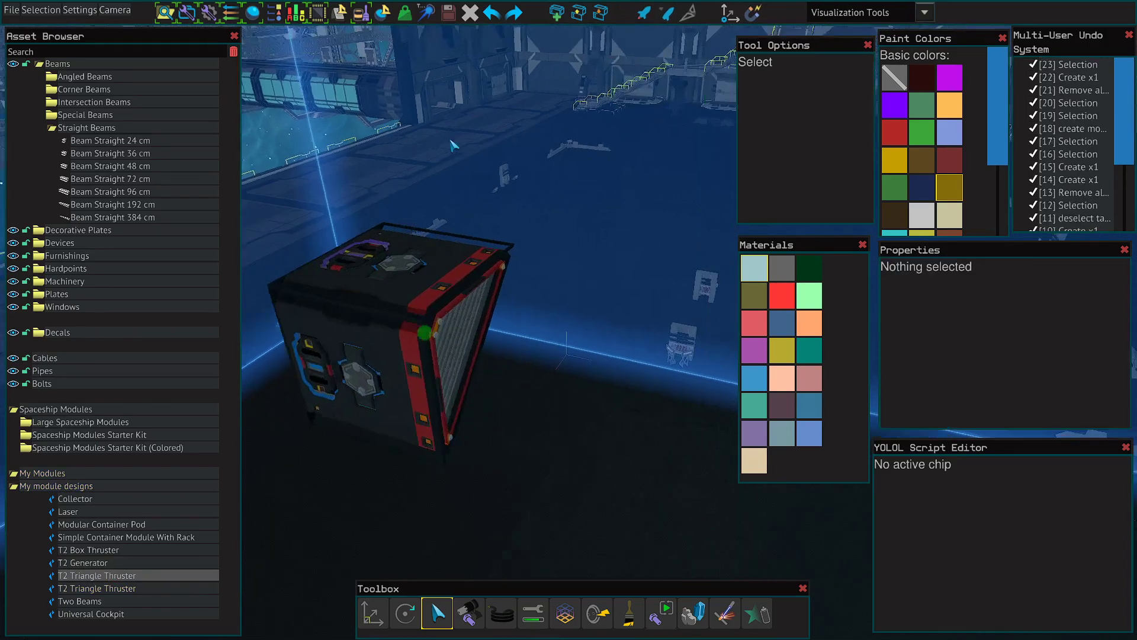
right_click_drag(453, 145, 453, 145)
key("s")
key("w")
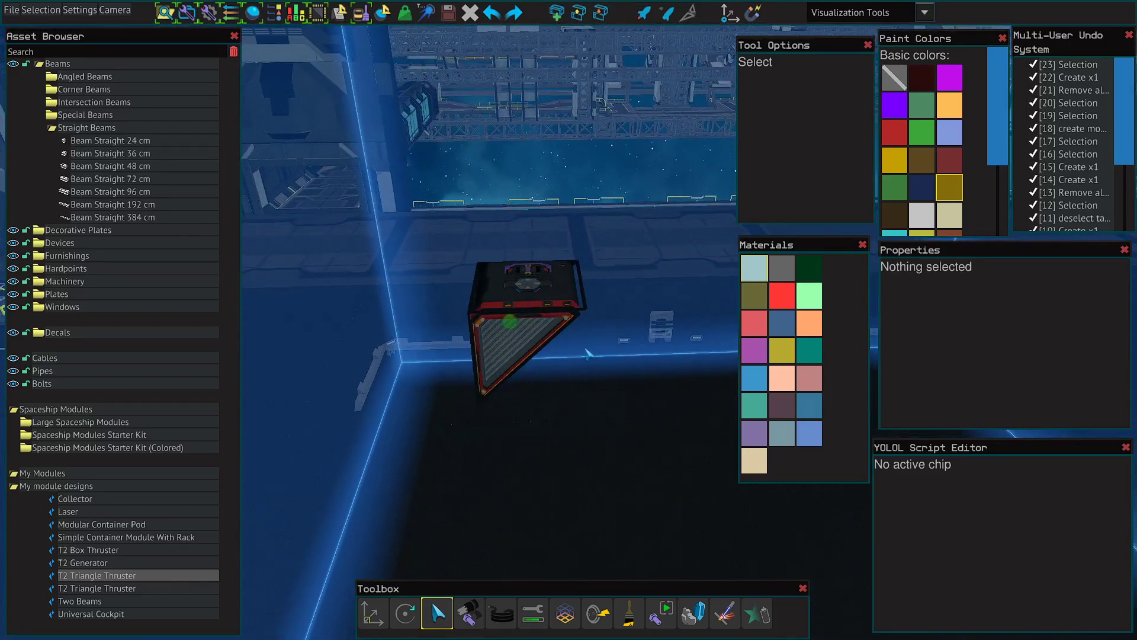
key("ctrl+a")
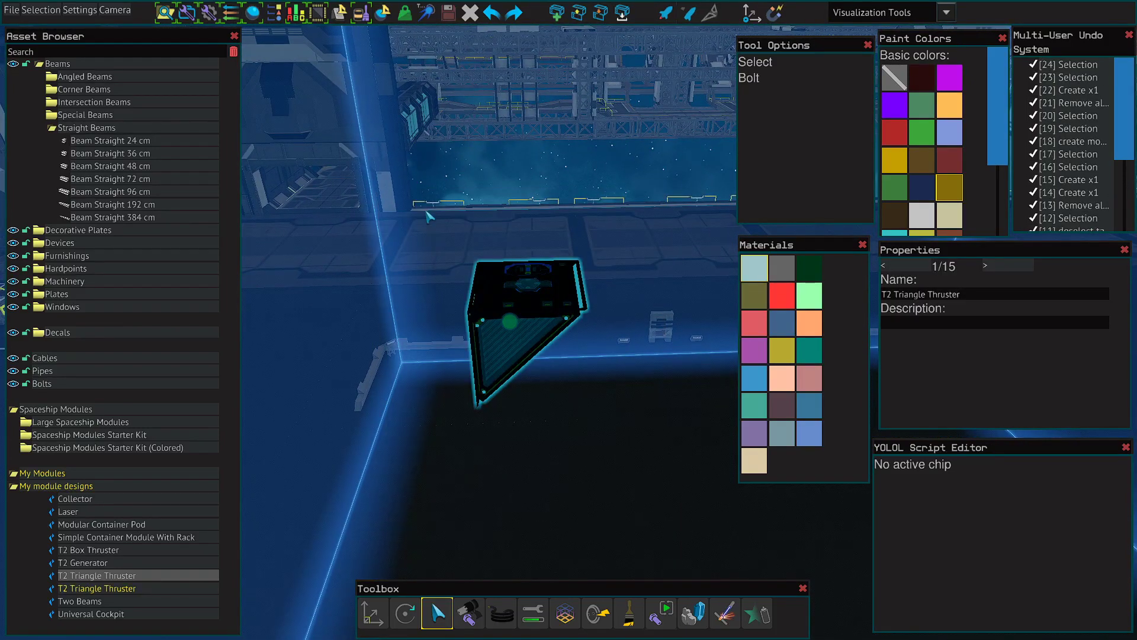
key("ctrl+v")
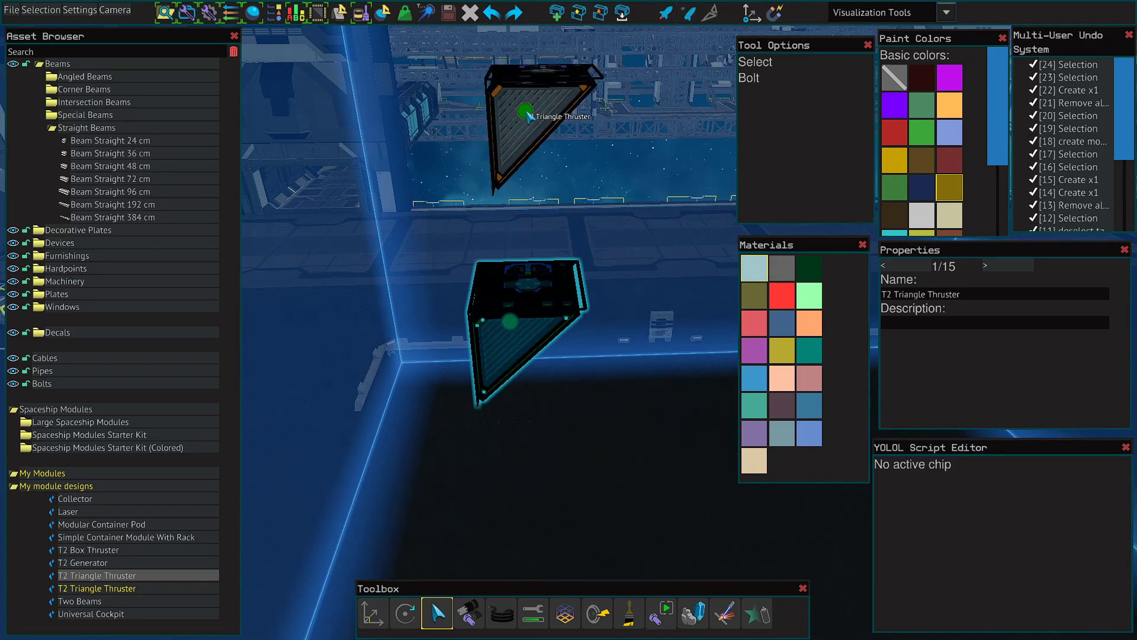
key("r")
key("r")
key("r")
key("r")
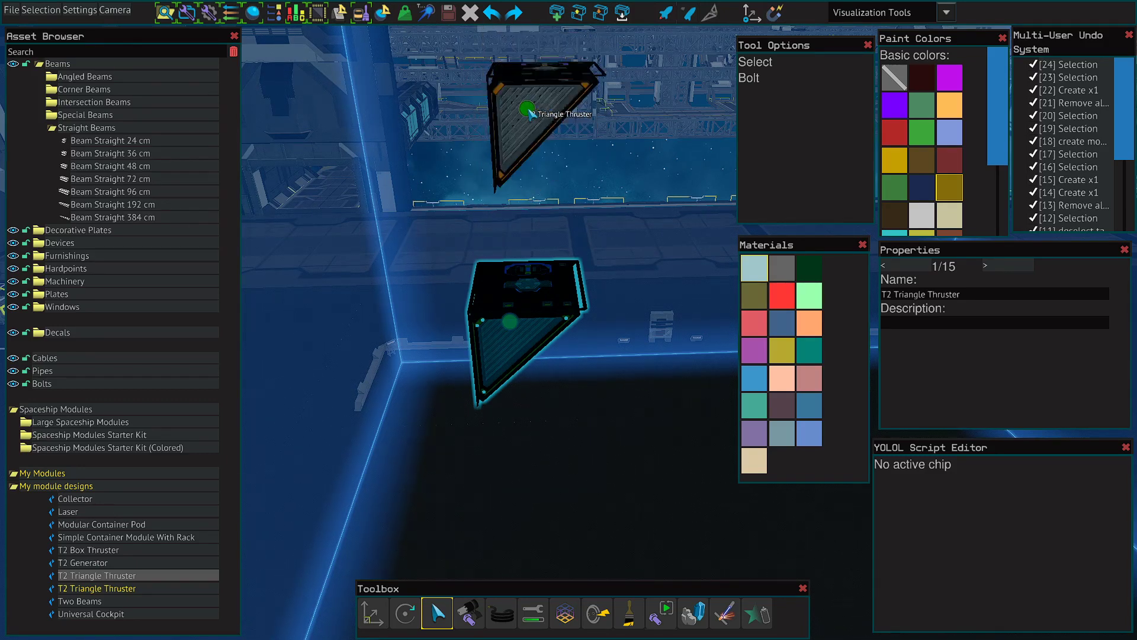
key("r")
key("r")
key("r")
key("r")
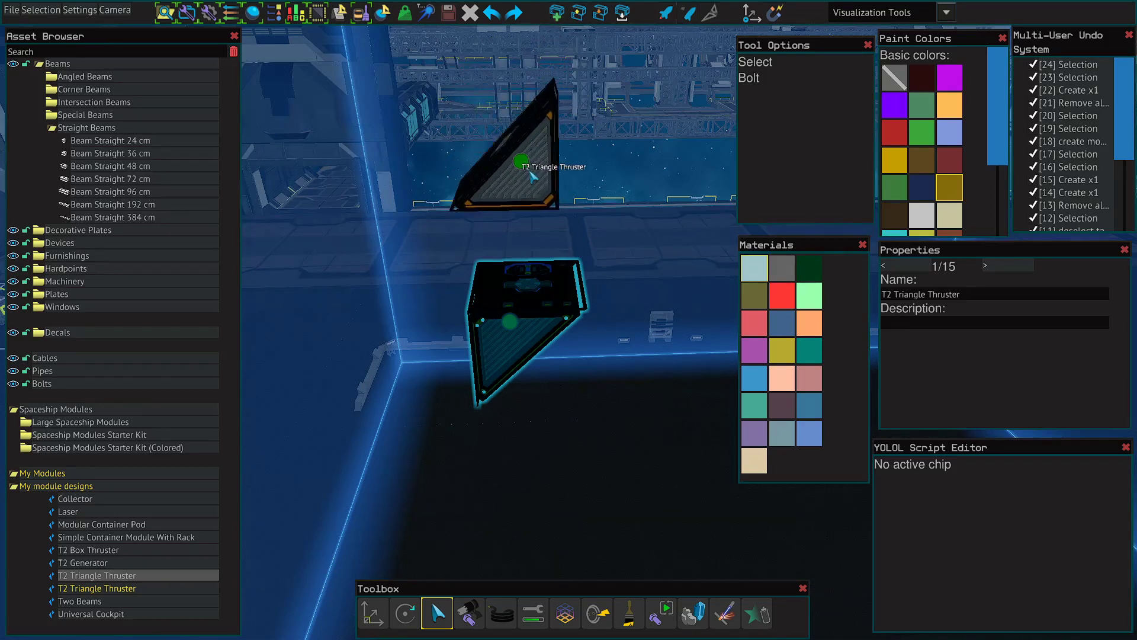
left_click(546, 247)
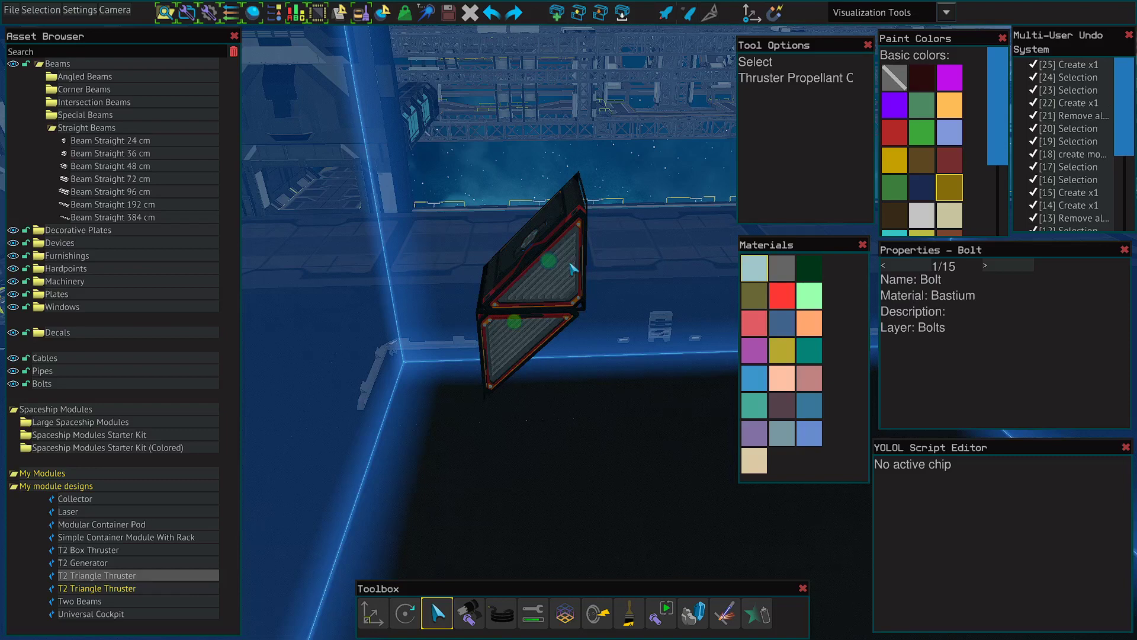
- Check that the two stacked triangle thrusters can be selected separately, and delete both of them together
left_click(632, 391)
middle_click_drag(631, 448, 632, 450)
left_click(529, 287)
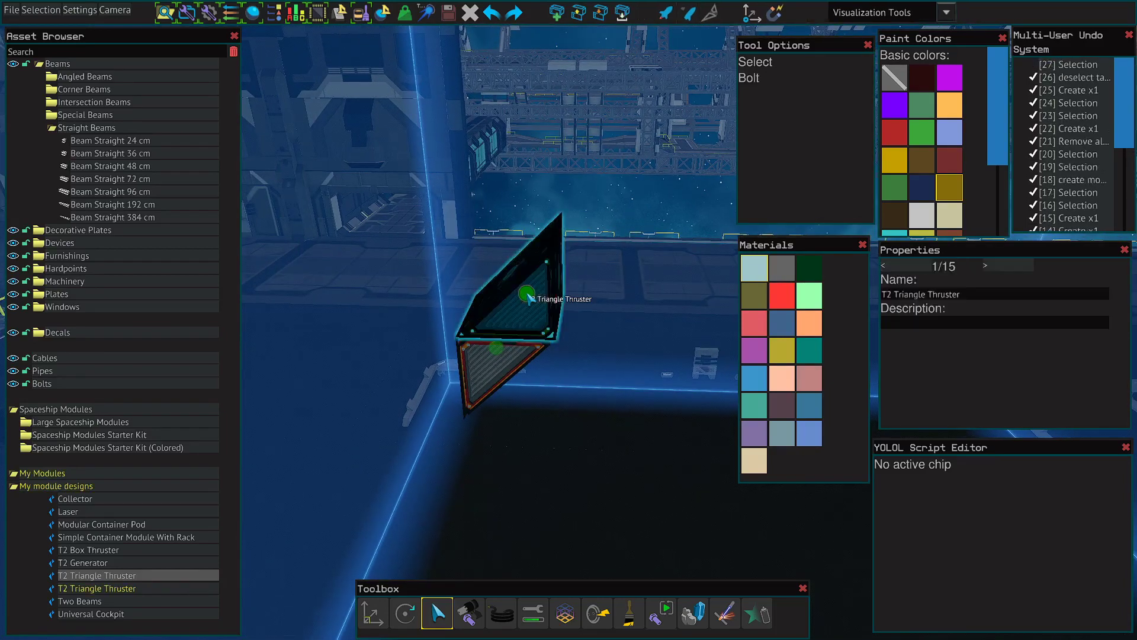
left_click(548, 398)
left_click(498, 354)
left_click(555, 434)
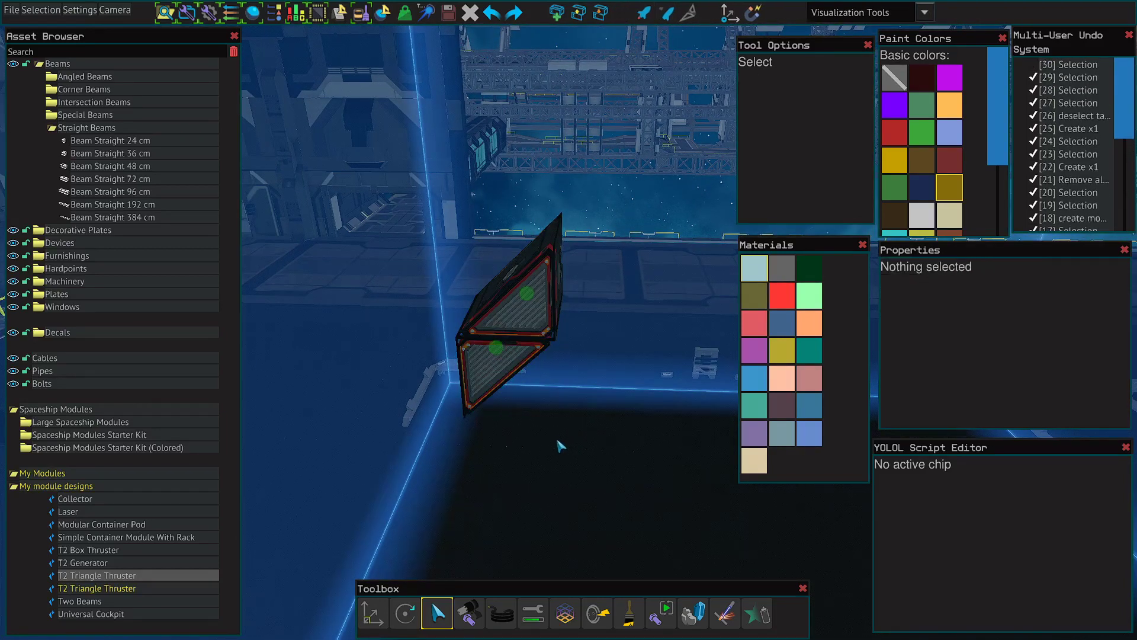
left_click_drag(627, 532, 420, 189)
key("Delete")
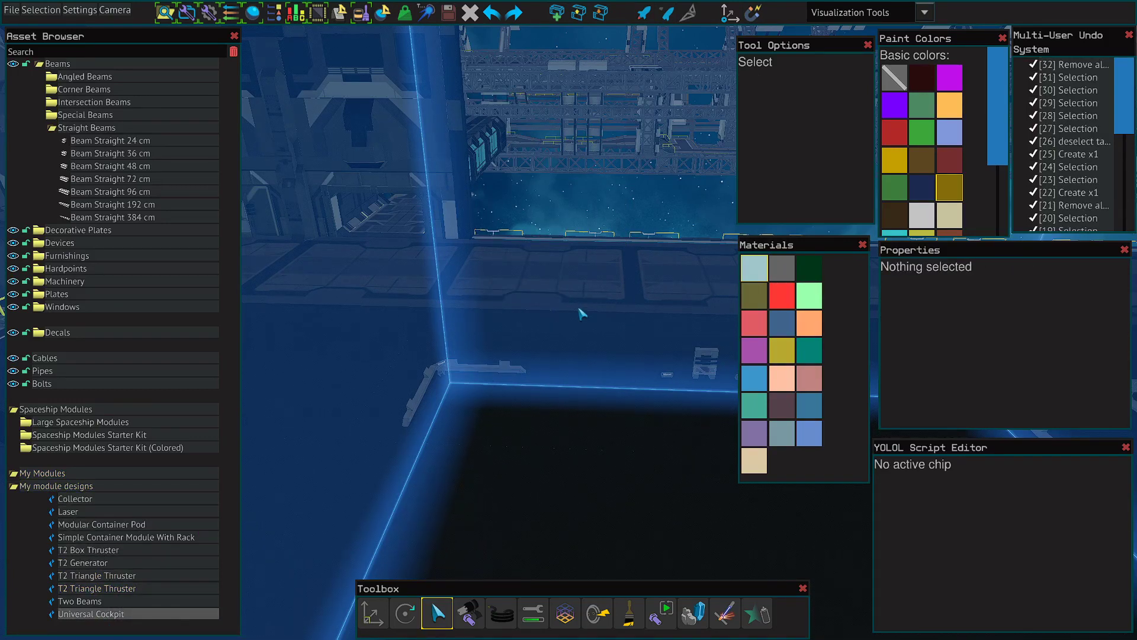
- Place the Universal Cockpit from My module designs in the build area
key("d")
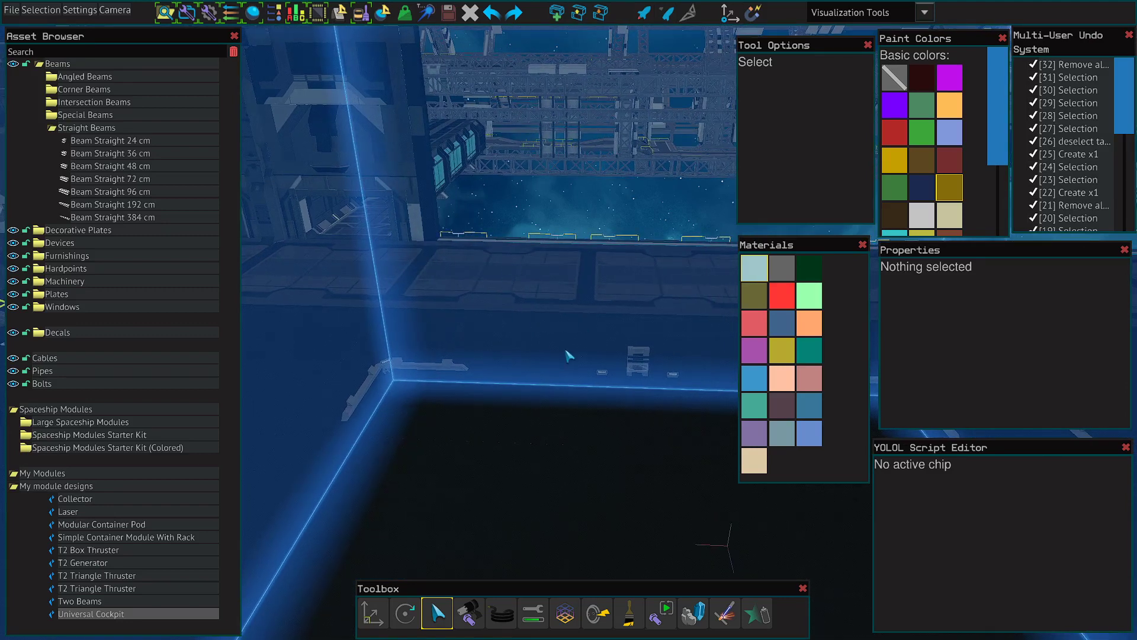
right_click_drag(583, 385, 584, 385)
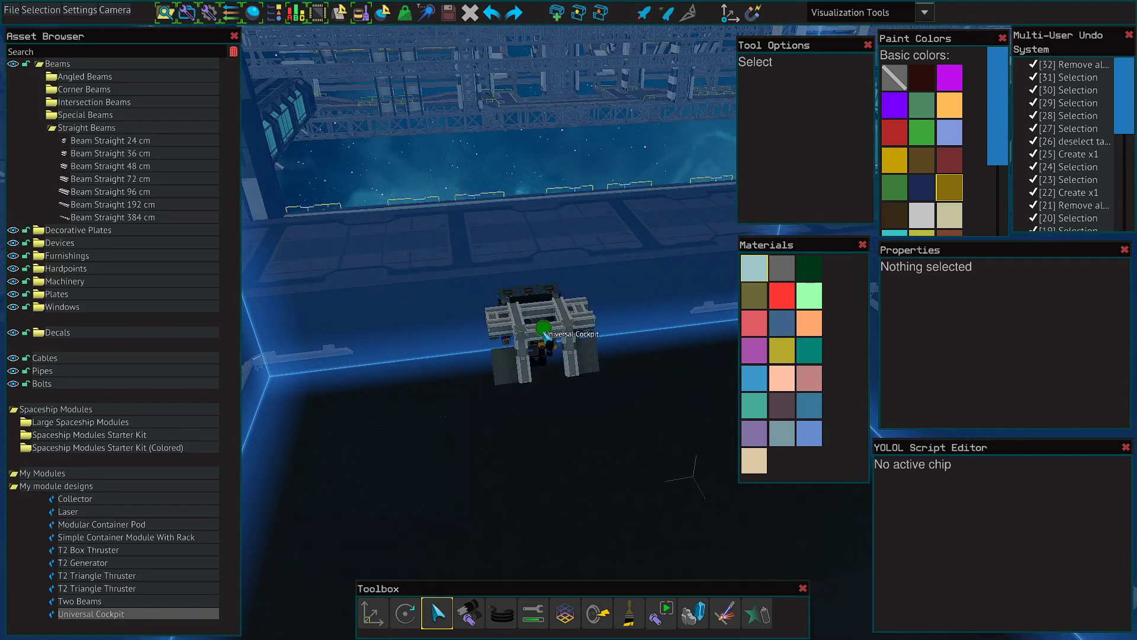
left_click(550, 311)
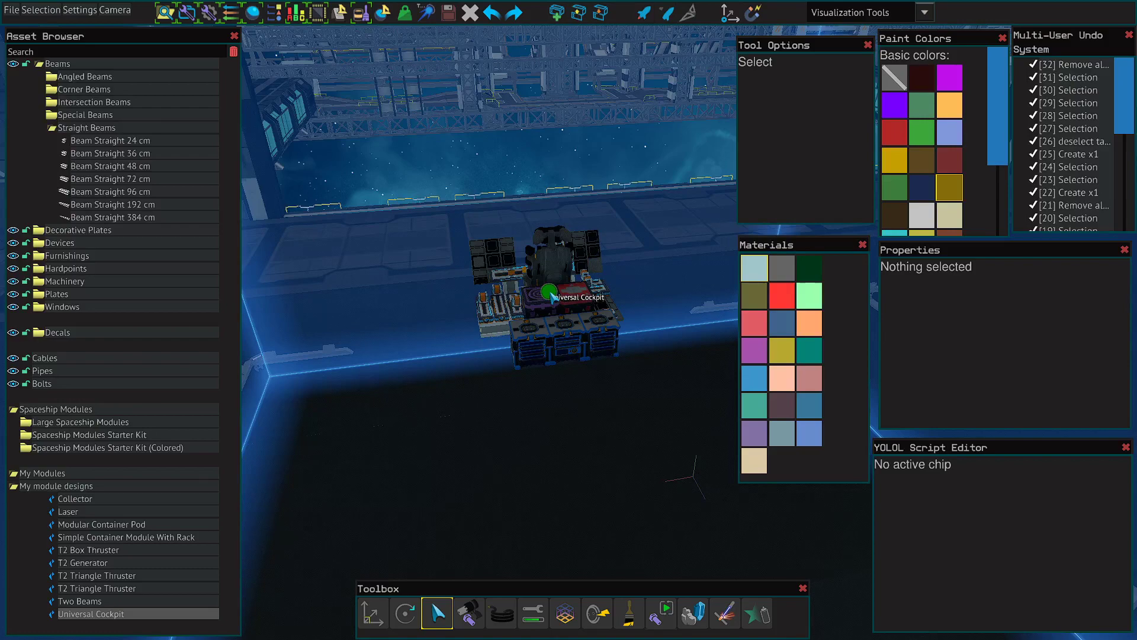
left_click(403, 139)
- Select the complete Universal Cockpit module and delete it from the build area
key("w")
right_click_drag(402, 141, 403, 141)
key("d")
key("s")
left_click_drag(655, 451, 359, 156)
key("Delete")
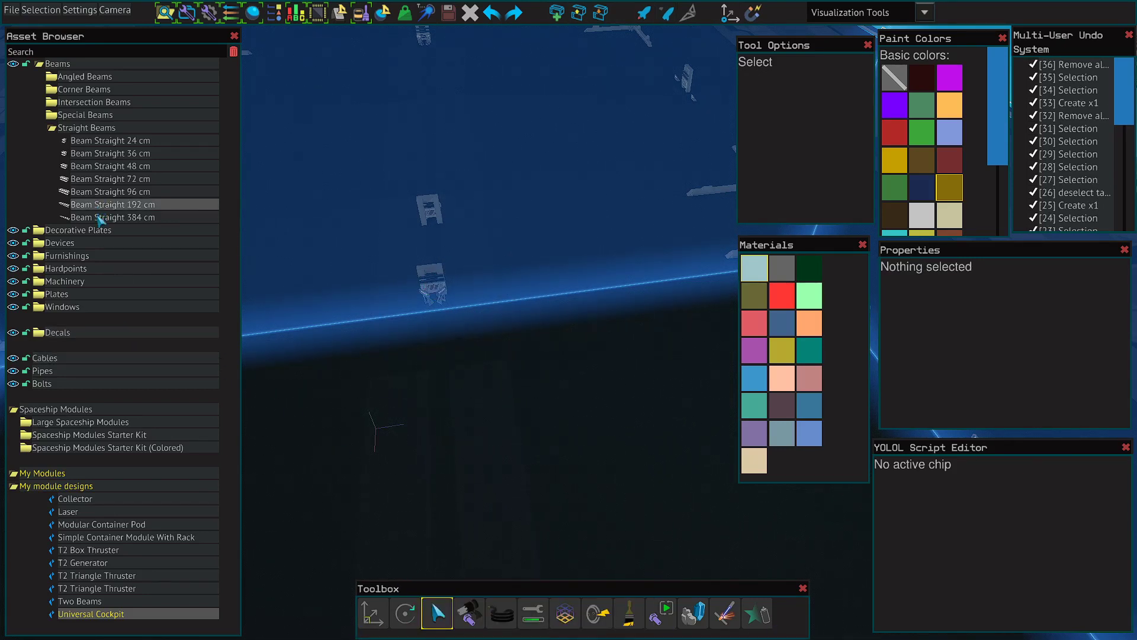
- Place one Beam Straight 384 cm in the build area and end the placement
left_click_drag(100, 218, 569, 246)
left_click(569, 246)
key("Escape")
left_click(551, 463)
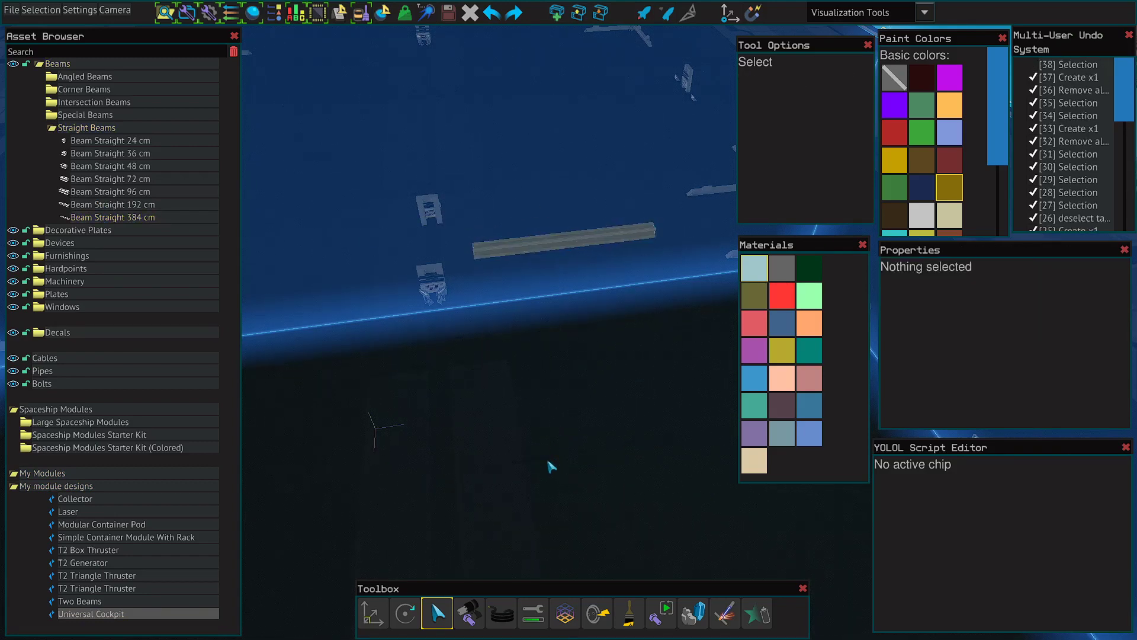
key("w")
right_click_drag(549, 465, 556, 447)
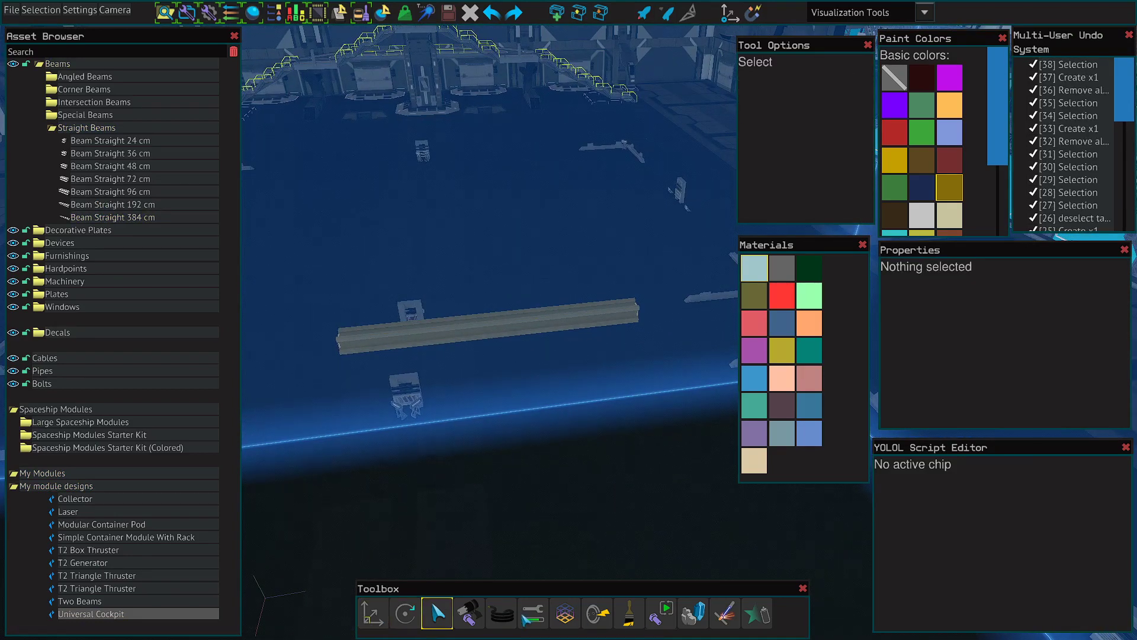
- Cycle through the toolbox tools and finish with the Move tool active
key("4")
key("5")
key("6")
key("2")
key("3")
key("1")
key("3")
key("1")
key("2")
key("1")
right_click_drag(506, 448, 506, 447)
key("a")
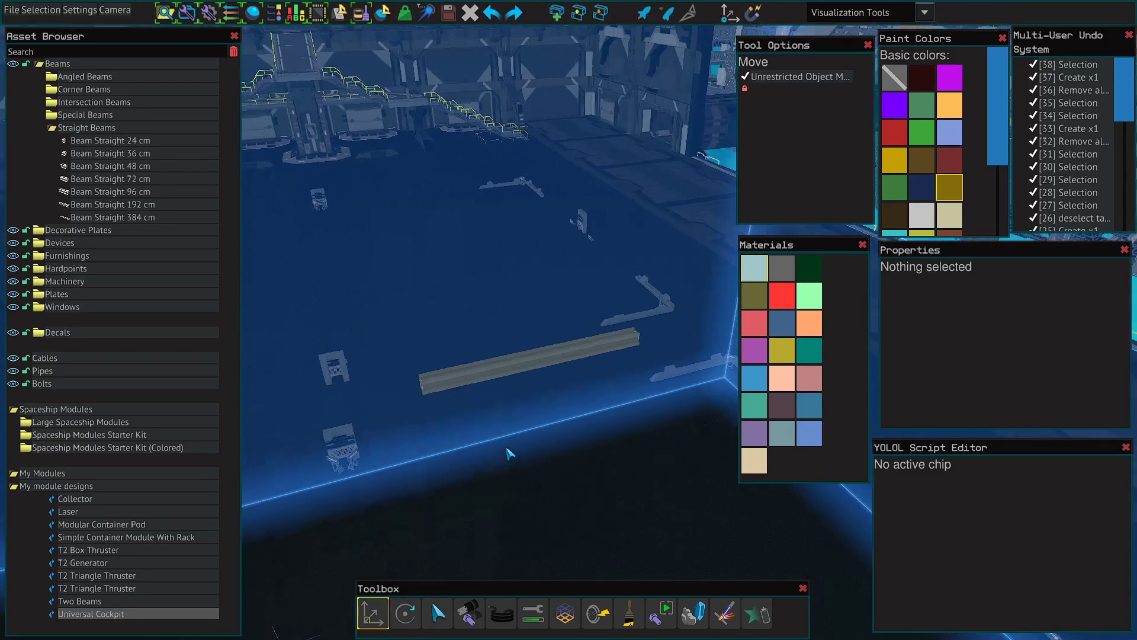
- Move the 384 cm beam freely and along single axes to about X 4.55, Y 10.27, Z 6.67
left_click(536, 362)
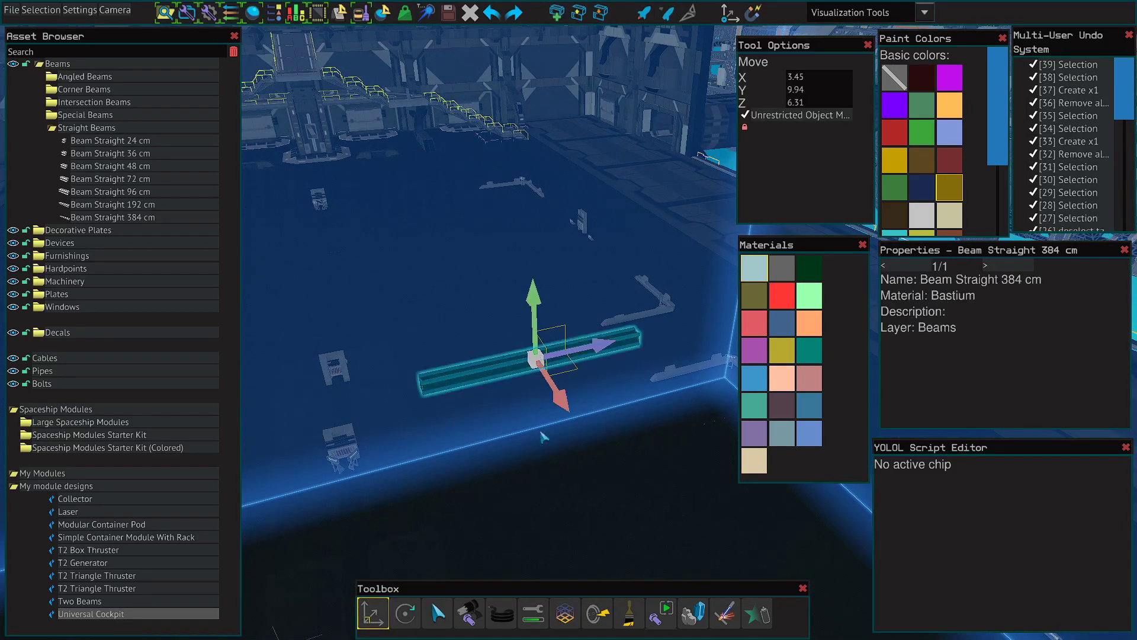
right_click_drag(536, 362, 457, 364)
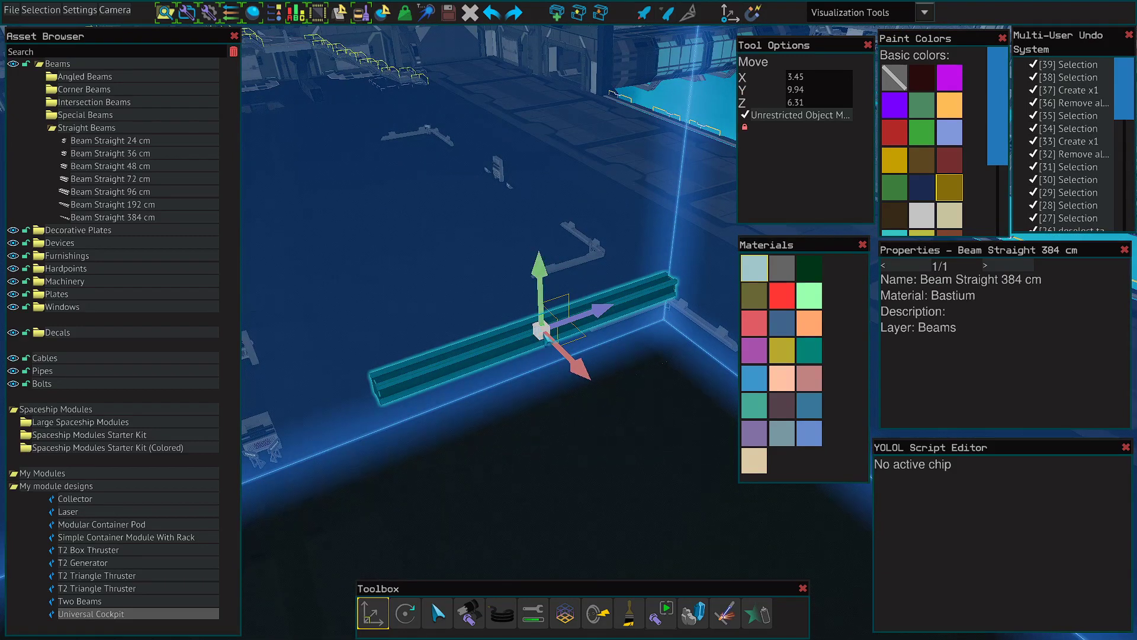
left_click_drag(547, 275, 519, 315)
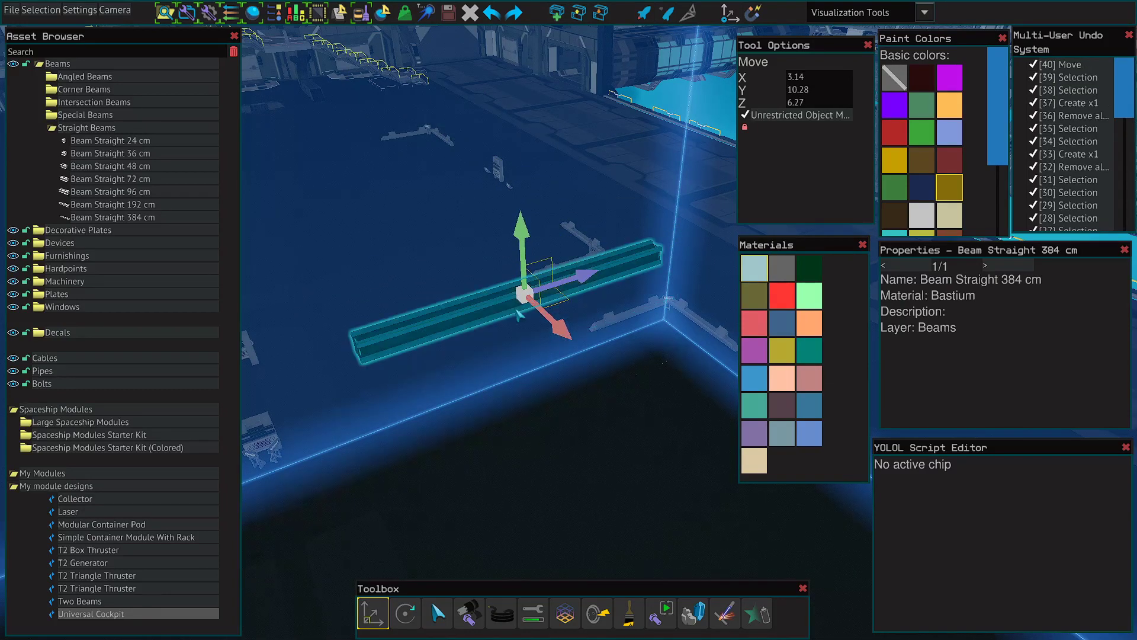
right_click_drag(601, 432, 587, 396)
mouse_move(552, 282)
left_mouse_down()
mouse_move(657, 272)
mouse_move(482, 320)
mouse_move(629, 278)
mouse_move(570, 284)
left_mouse_up()
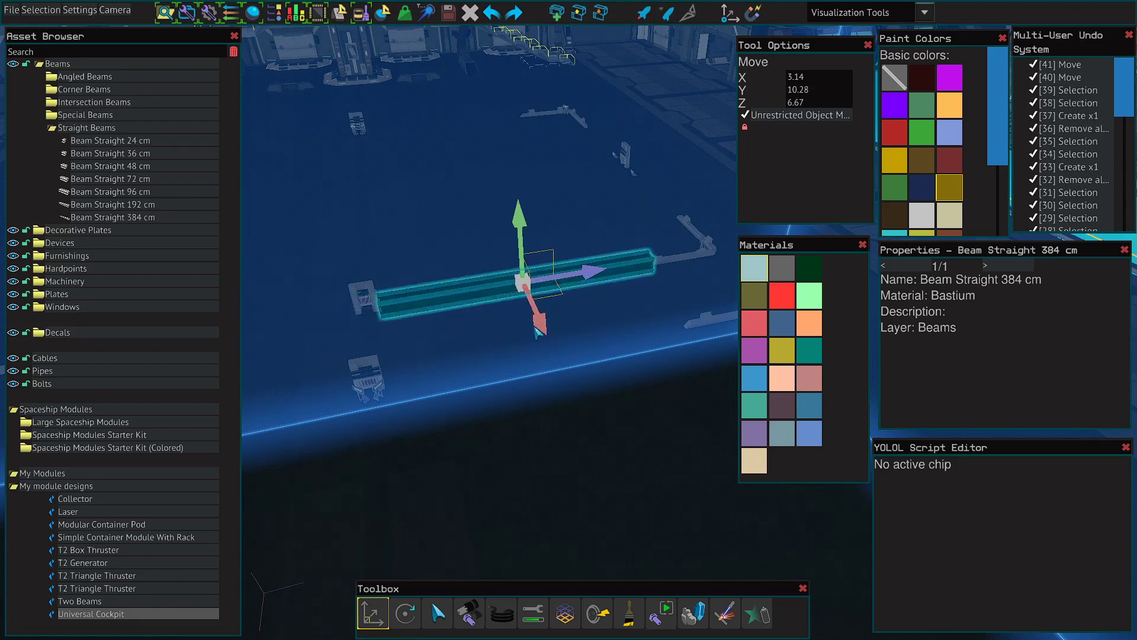
left_click_drag(538, 331, 567, 391)
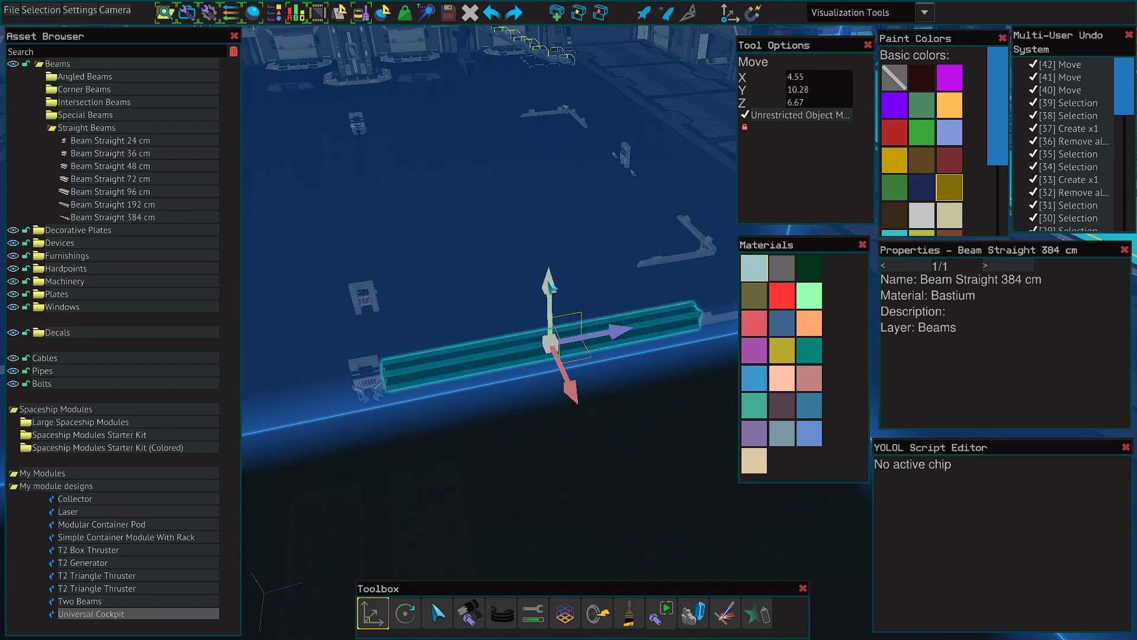
mouse_move(550, 287)
left_mouse_down()
mouse_move(548, 118)
mouse_move(552, 283)
left_mouse_up()
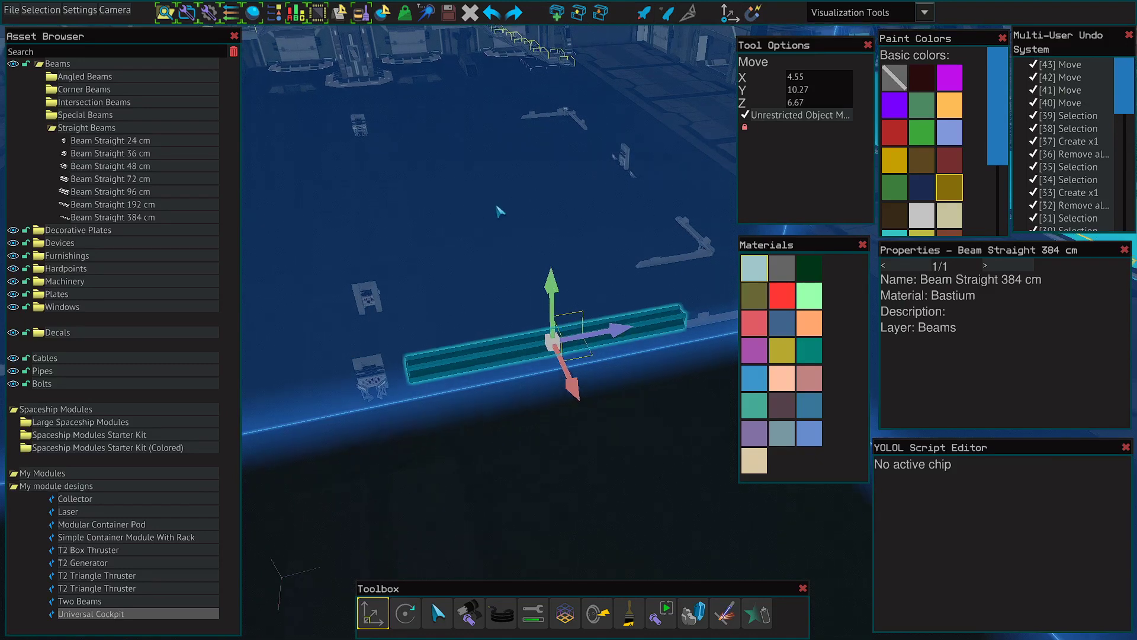
- Rotate the 384 cm beam about two of its axes to X 180, Y 180, Z 0, and deselect it
right_click_drag(497, 209, 507, 185)
key("2")
right_click_drag(611, 426, 589, 397)
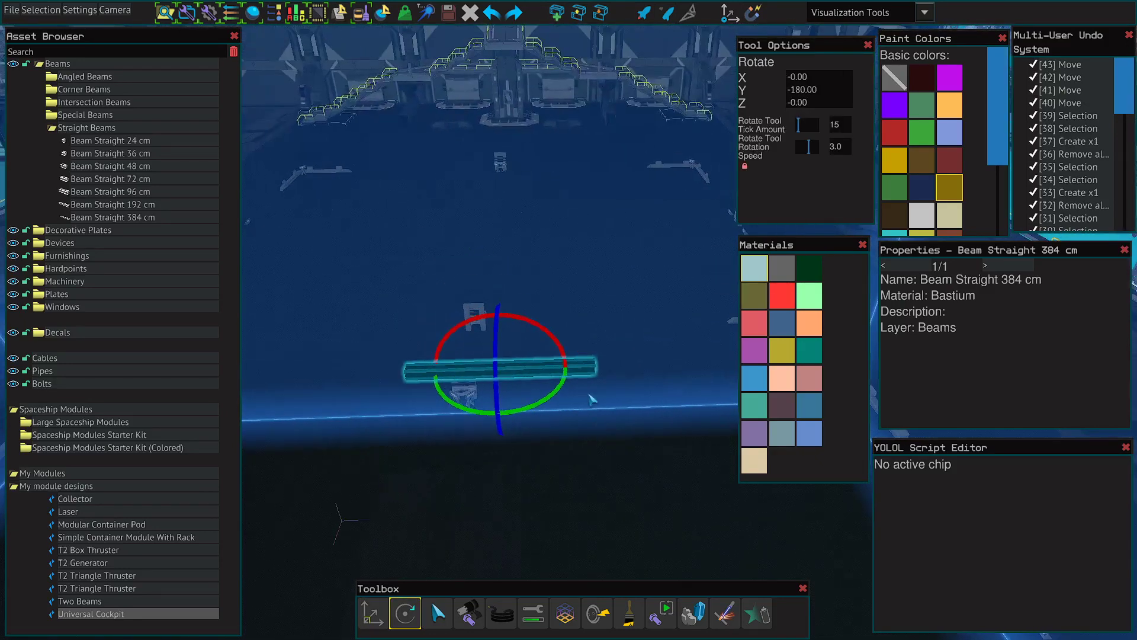
key("w")
right_click_drag(584, 325, 584, 325)
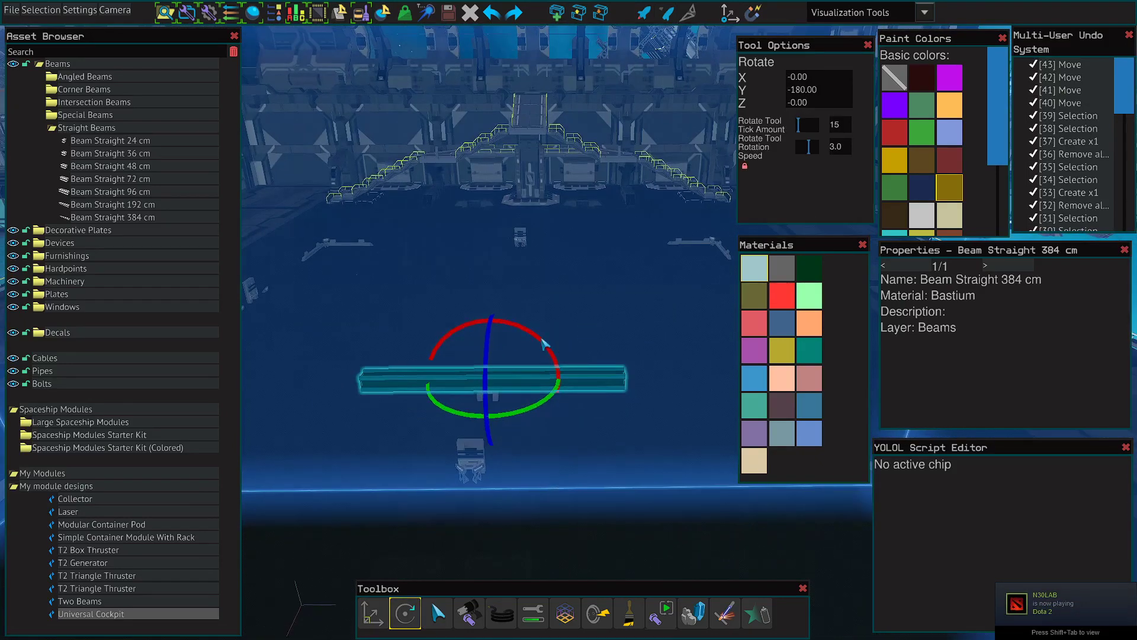
left_click_drag(536, 339, 728, 379)
left_click_drag(536, 406, 531, 434)
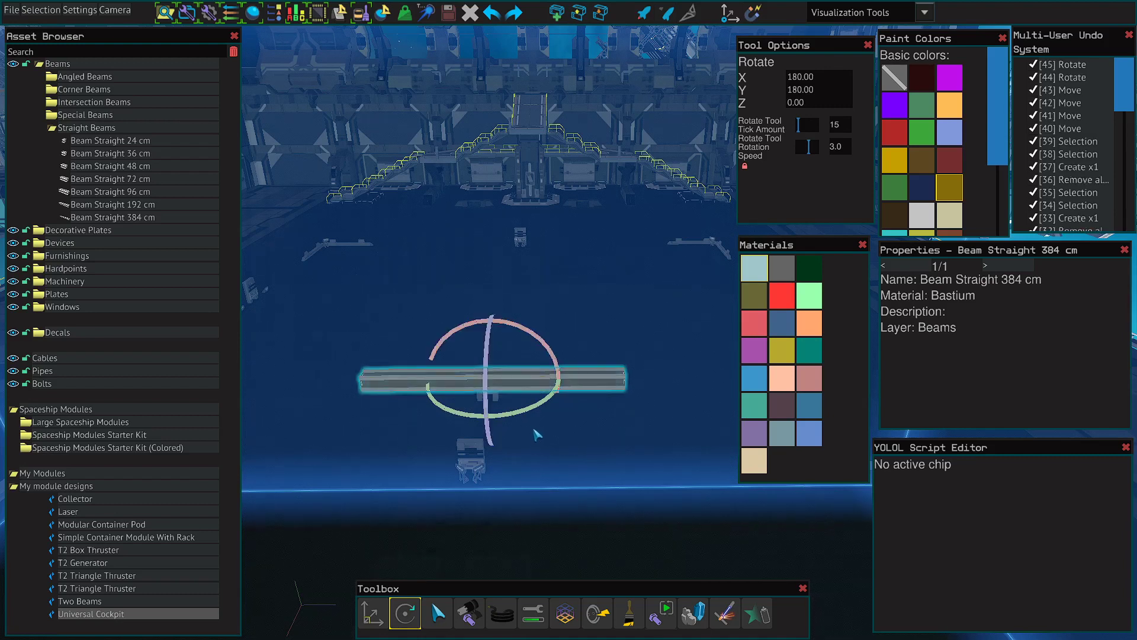
left_click(587, 485)
key("Escape")
key("a")
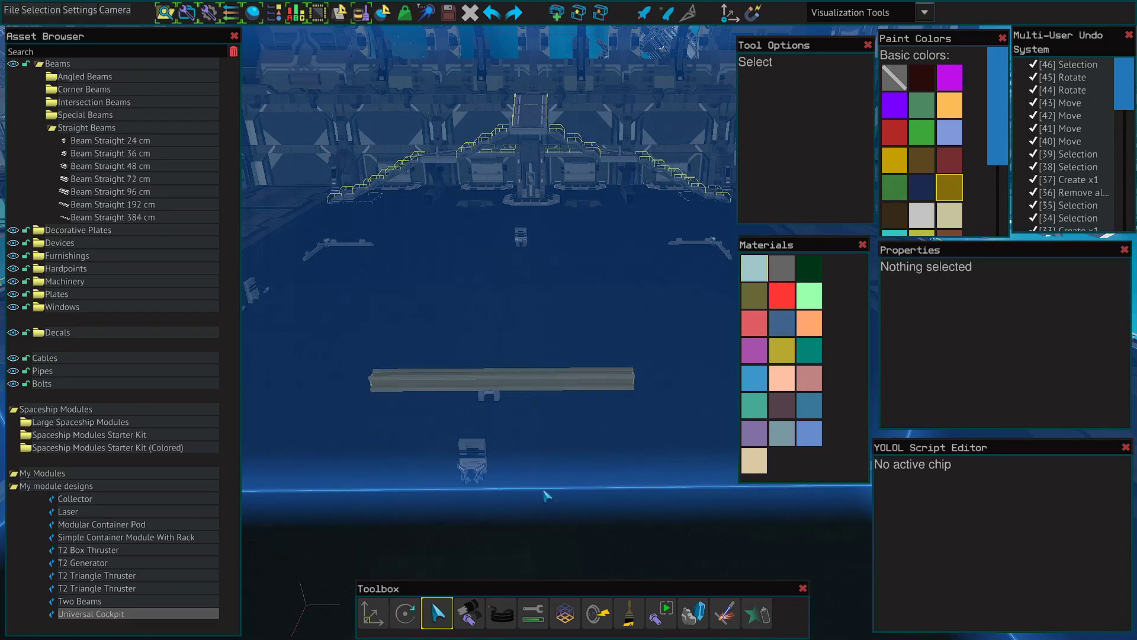
- Select the rotated 384 cm beam and delete it from the build area
right_click_drag(545, 494, 496, 581)
left_click(592, 311)
key("Delete")
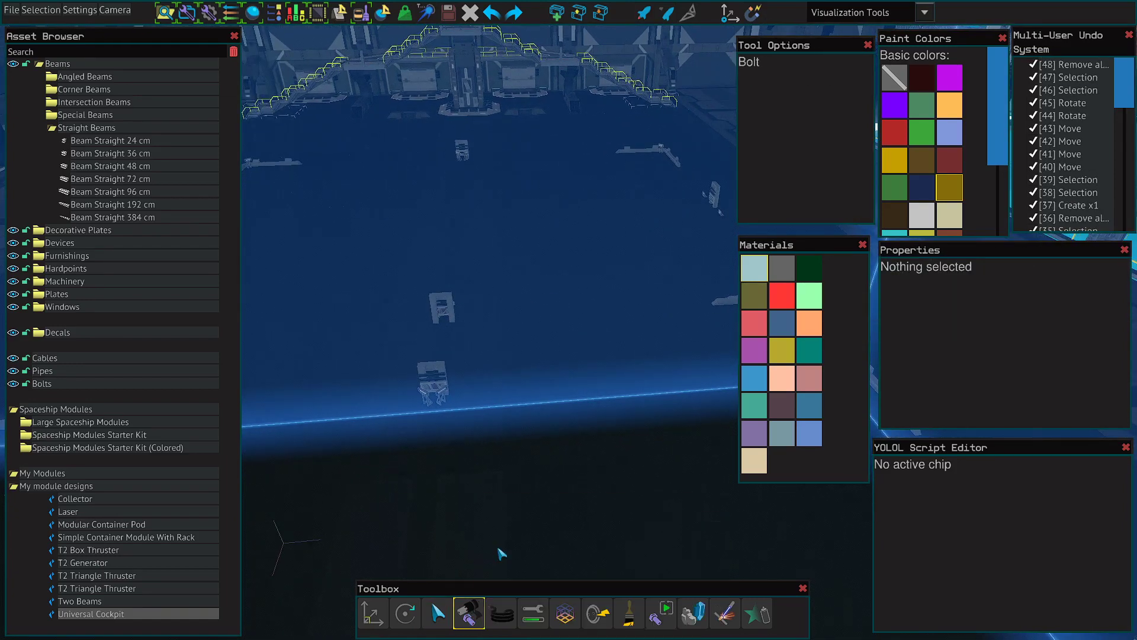
- Place two Beam Straight 384 cm pieces, the second stacked directly on top of the first
key("s")
left_click_drag(118, 214, 452, 317)
key("w")
left_click(435, 609)
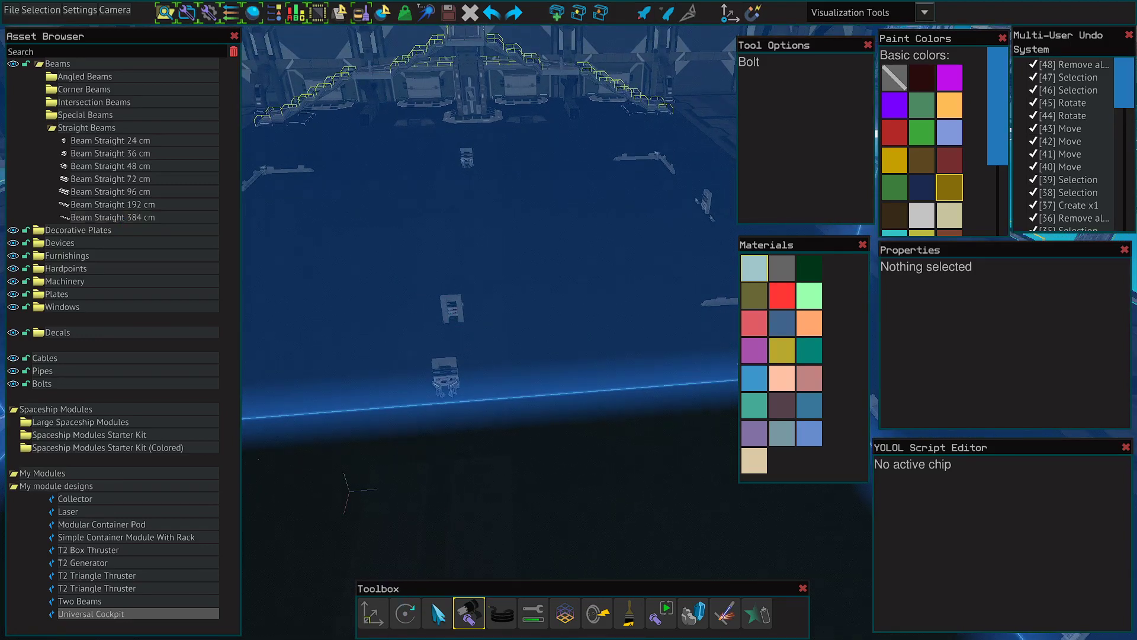
left_click(112, 217)
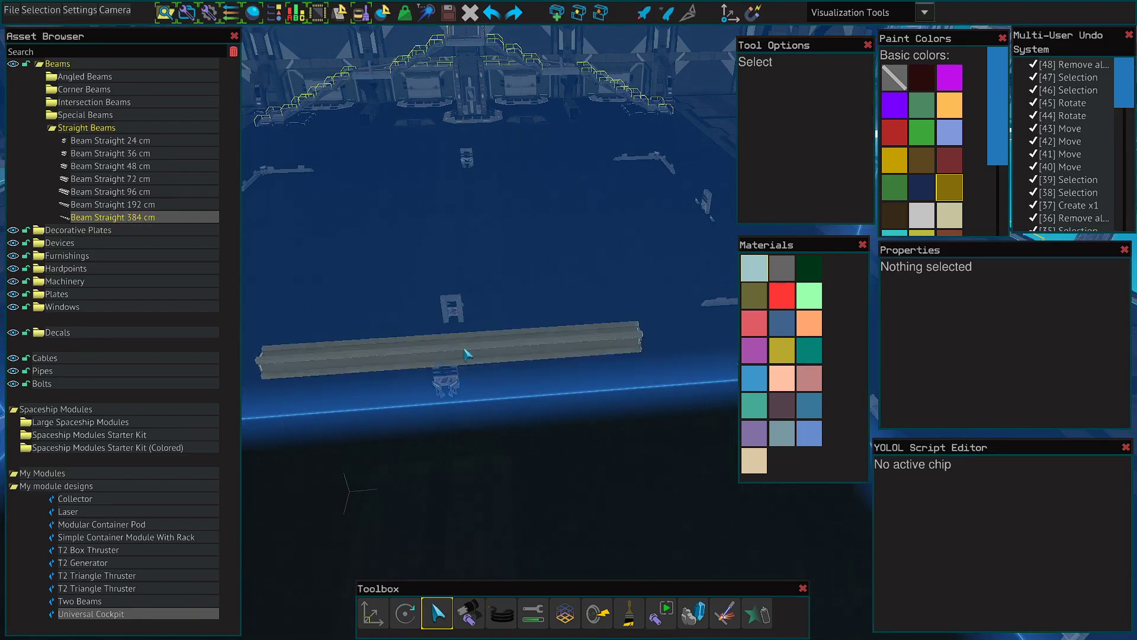
left_click(459, 368)
left_click(461, 335)
key("Escape")
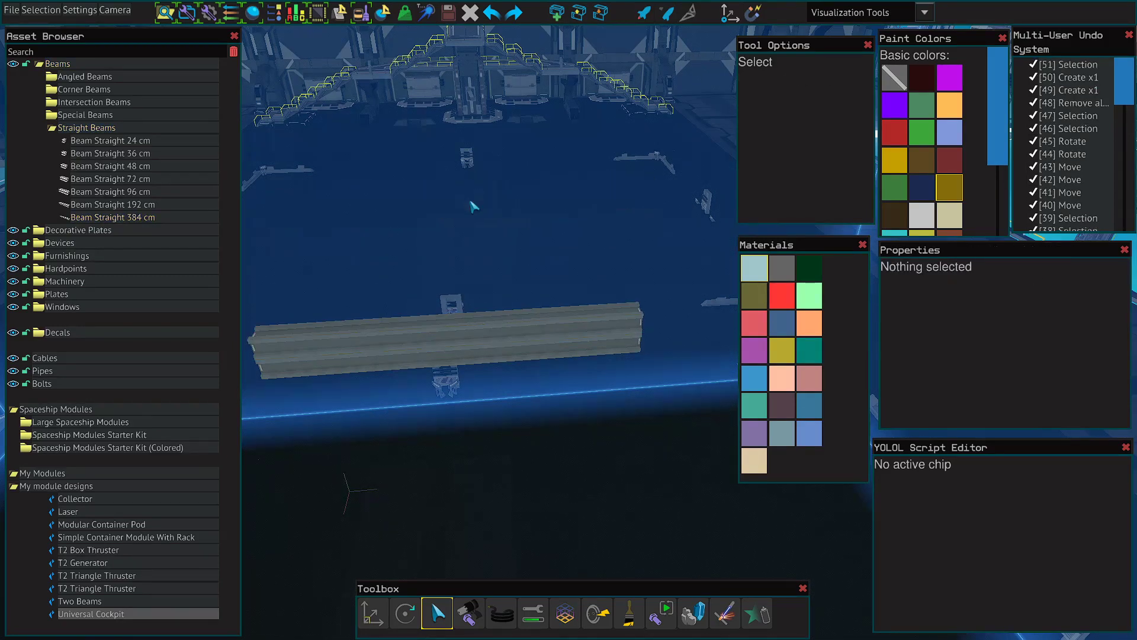
- Place three bolts in a row near one end of the upper beam with the Bolt tool
right_click_drag(474, 204, 483, 200)
key("s")
key("d")
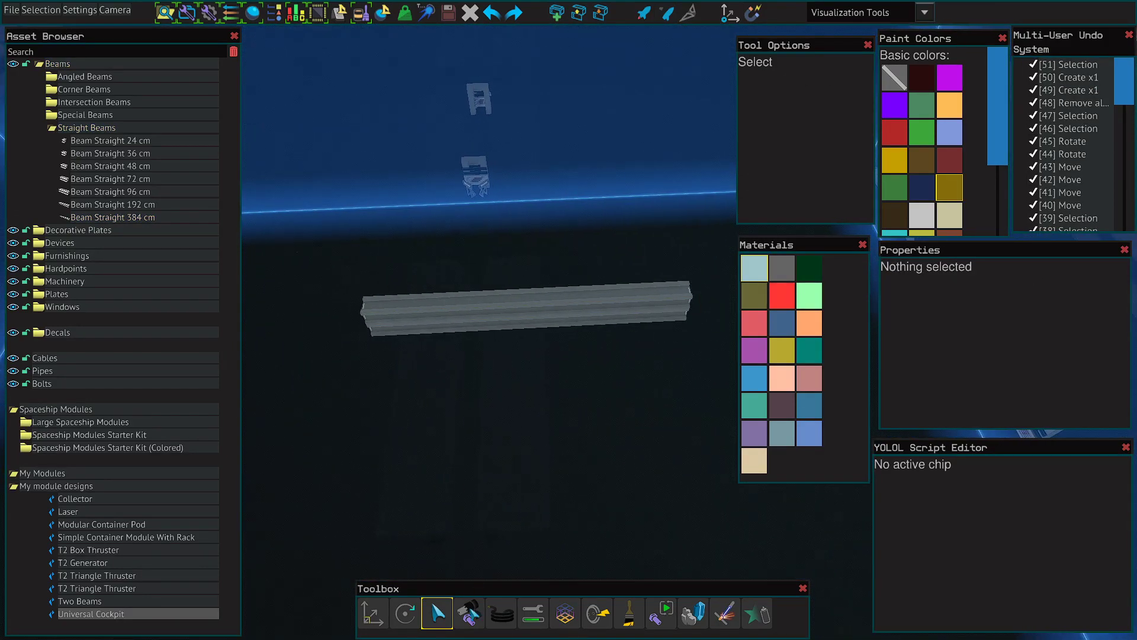
right_click_drag(579, 431, 580, 467)
scroll(581, 472, "up", 8)
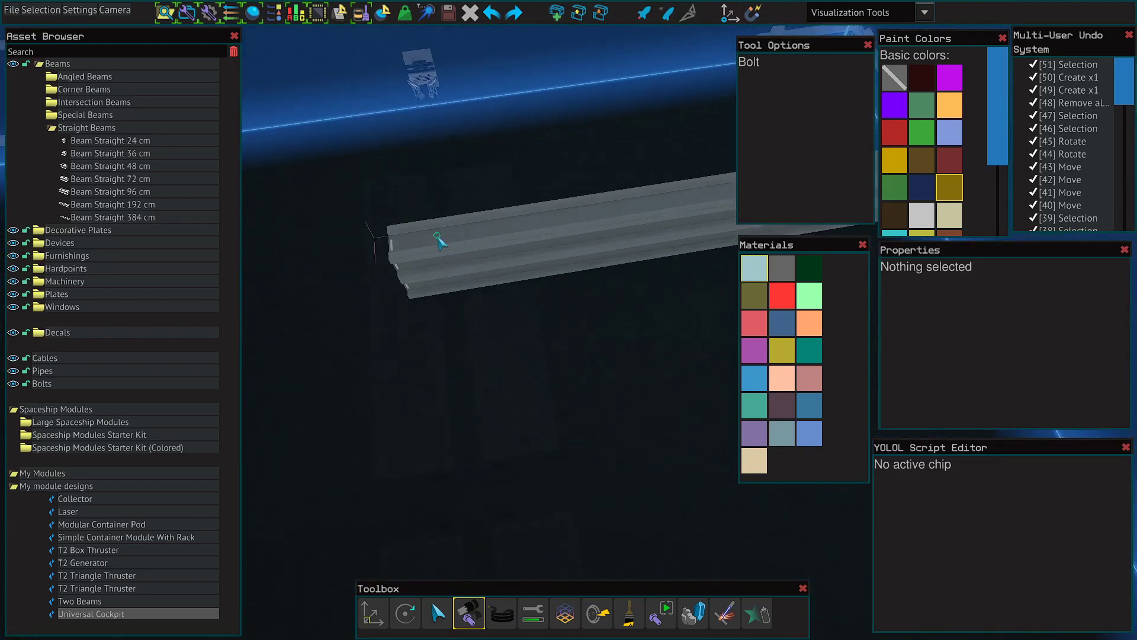
left_click(437, 238)
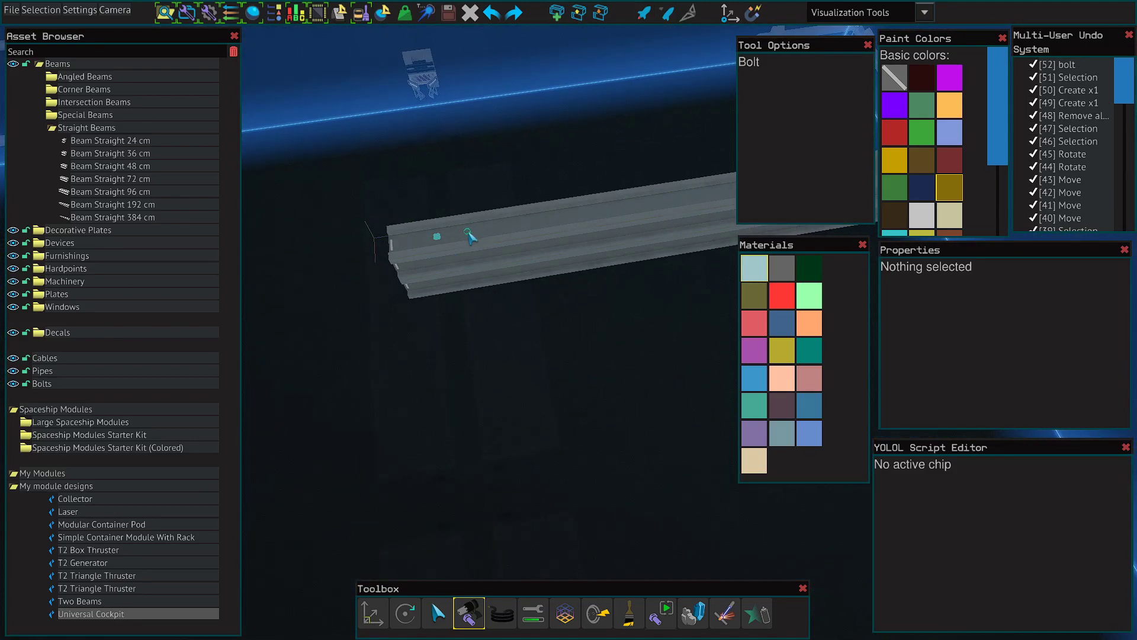
left_click(469, 236)
left_click(508, 229)
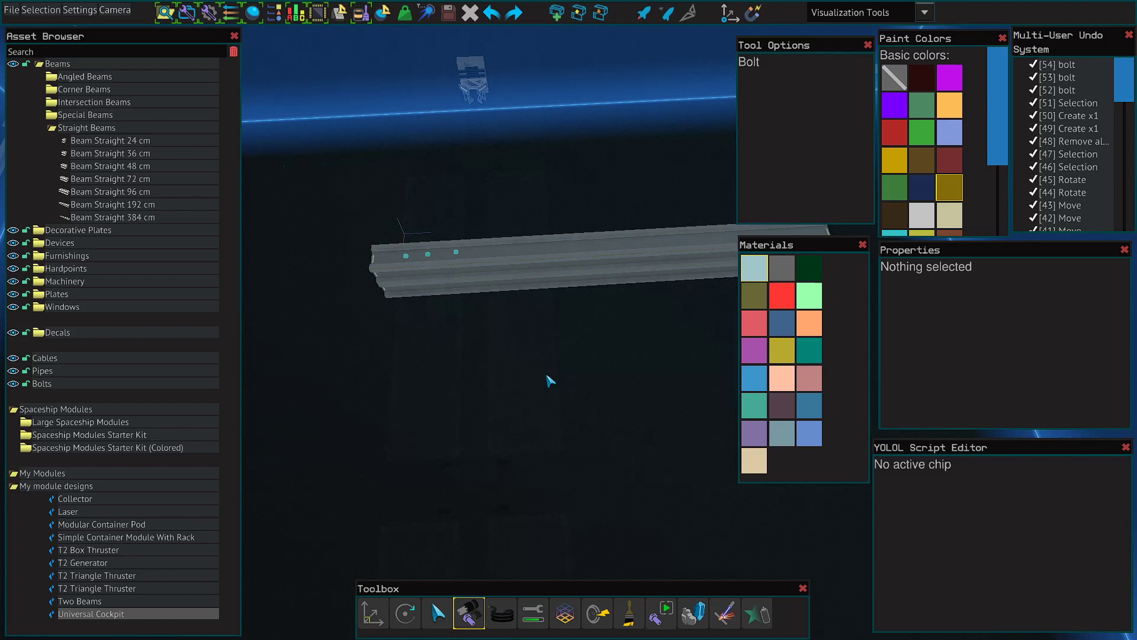
- Remove the three bolts from the upper beam one after another
right_click_drag(546, 375, 546, 374)
key("a")
key("w")
left_click(550, 312, "ctrl")
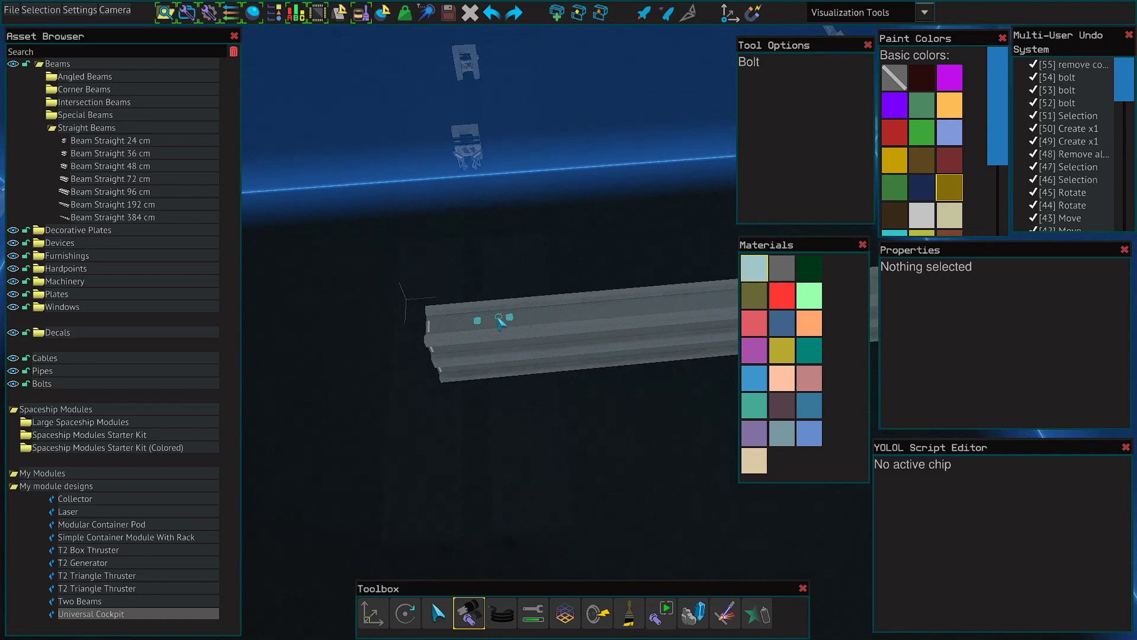
left_click(508, 316, "ctrl")
left_click(477, 321, "ctrl")
- Lay a straight cable along the face of the upper beam with the Cables and Pipes tool
key("s")
right_click_drag(507, 421, 500, 419)
key("d")
key("5")
key("a")
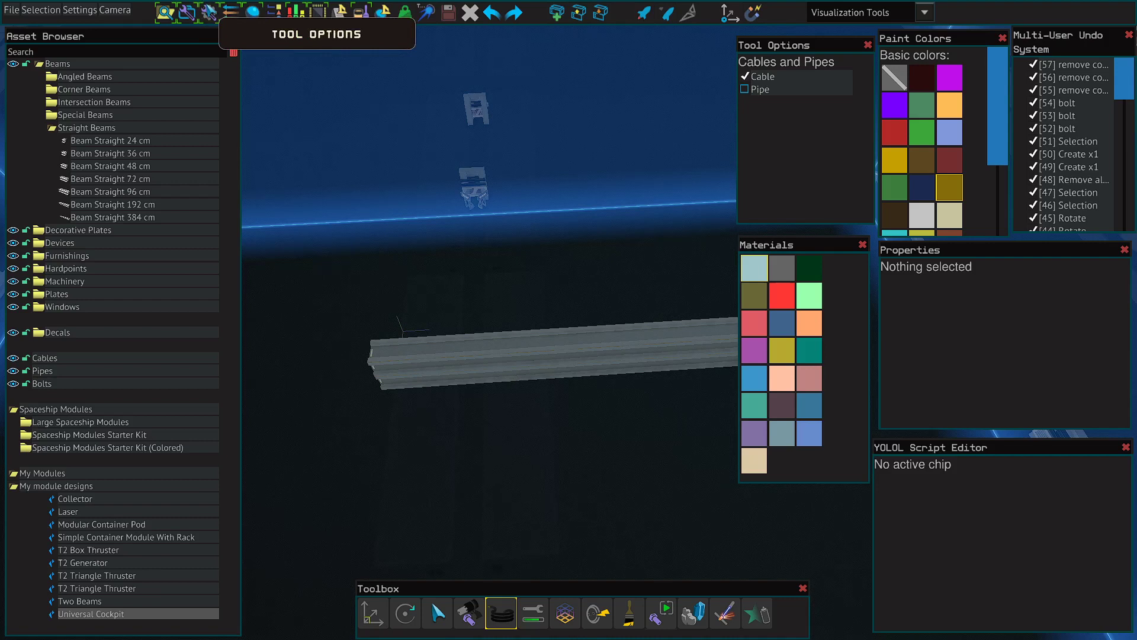
left_click(208, 12)
left_click(209, 12)
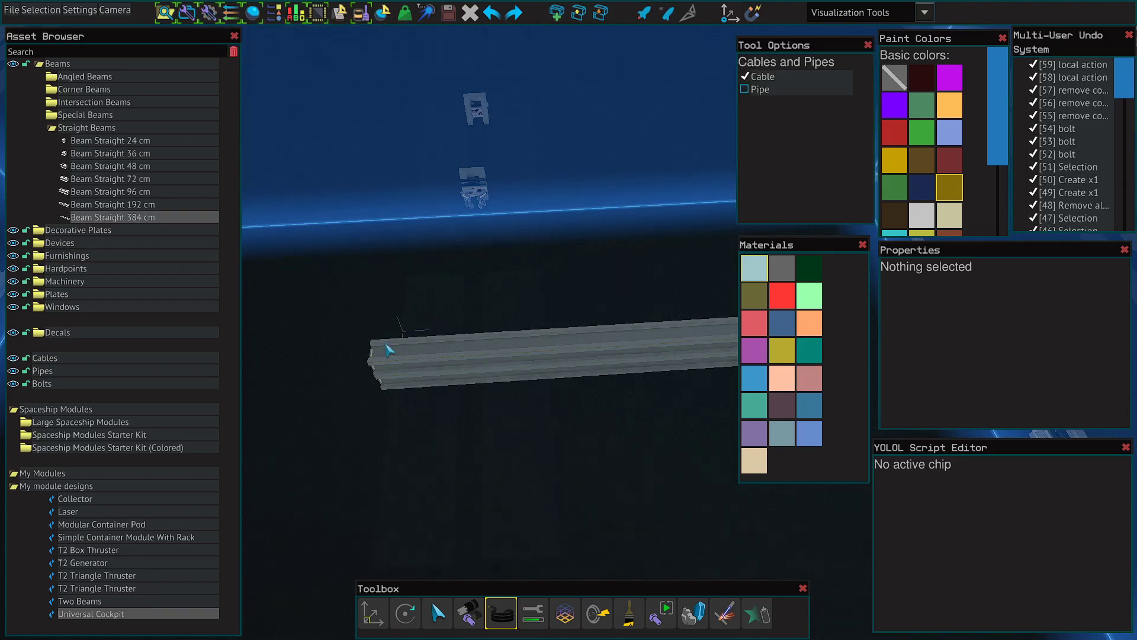
left_click(440, 347)
left_click(590, 340)
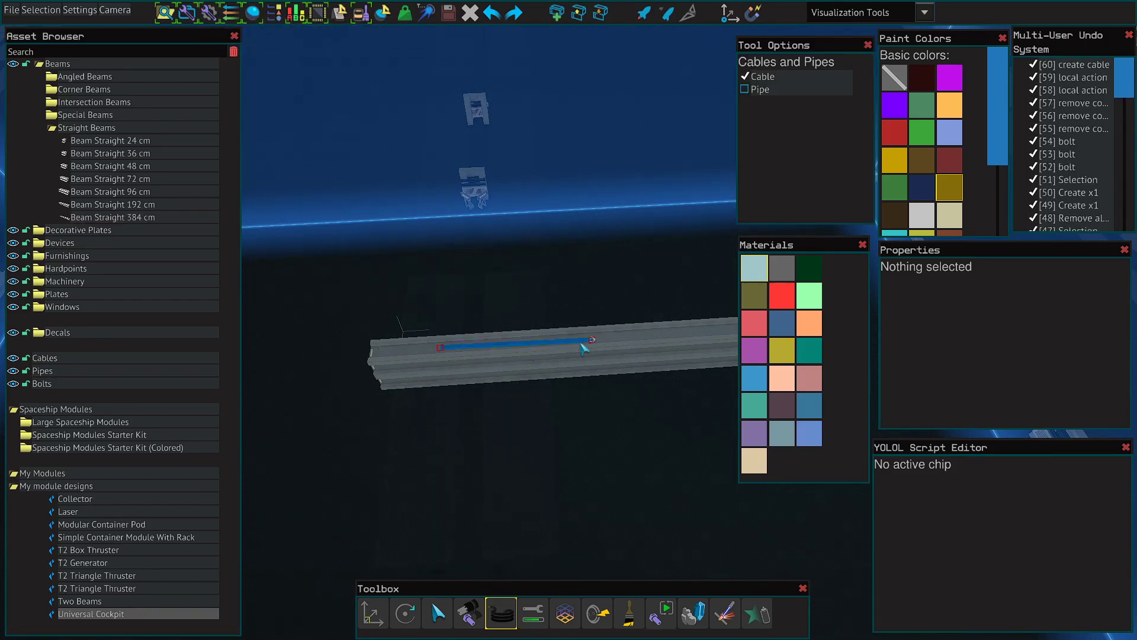
- Extend the cable through two more points toward the far end of the upper beam
key("d")
key("w")
left_click(465, 336)
left_click(541, 335)
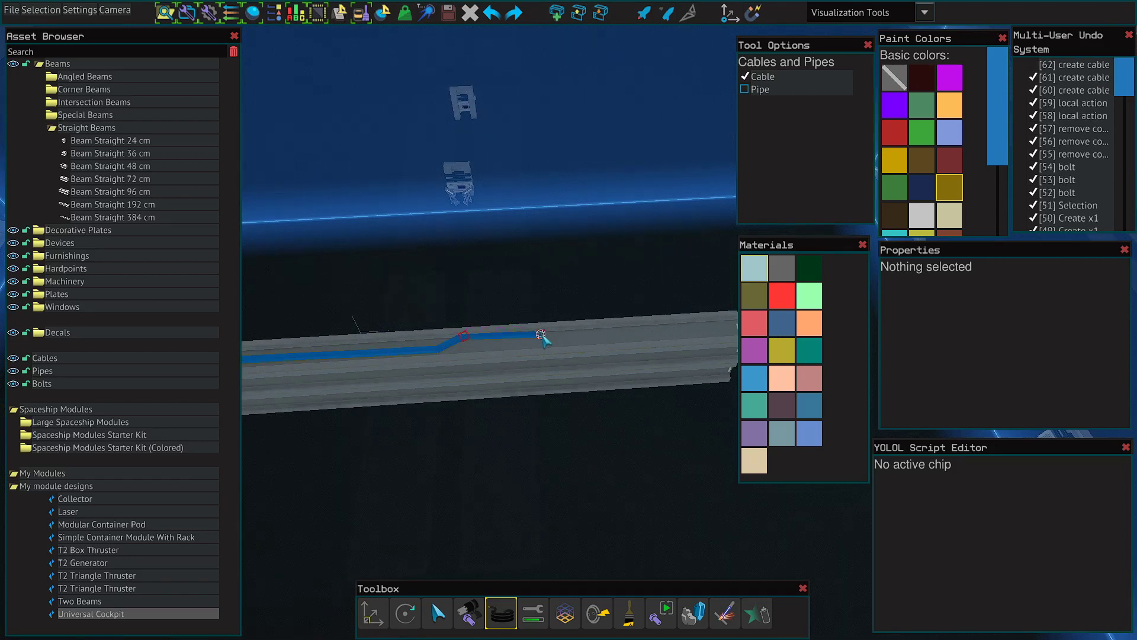
- Remove the cable segments along the upper beam, leaving one short piece
left_click(535, 334, "ctrl")
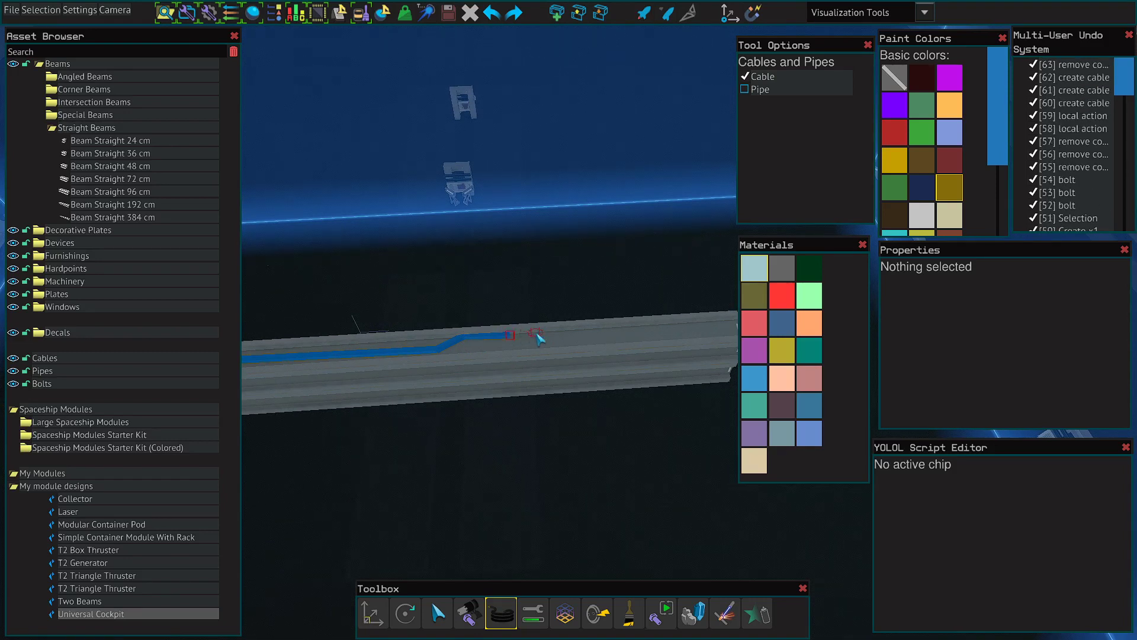
key("a")
left_click_drag(698, 334, 432, 345, "ctrl")
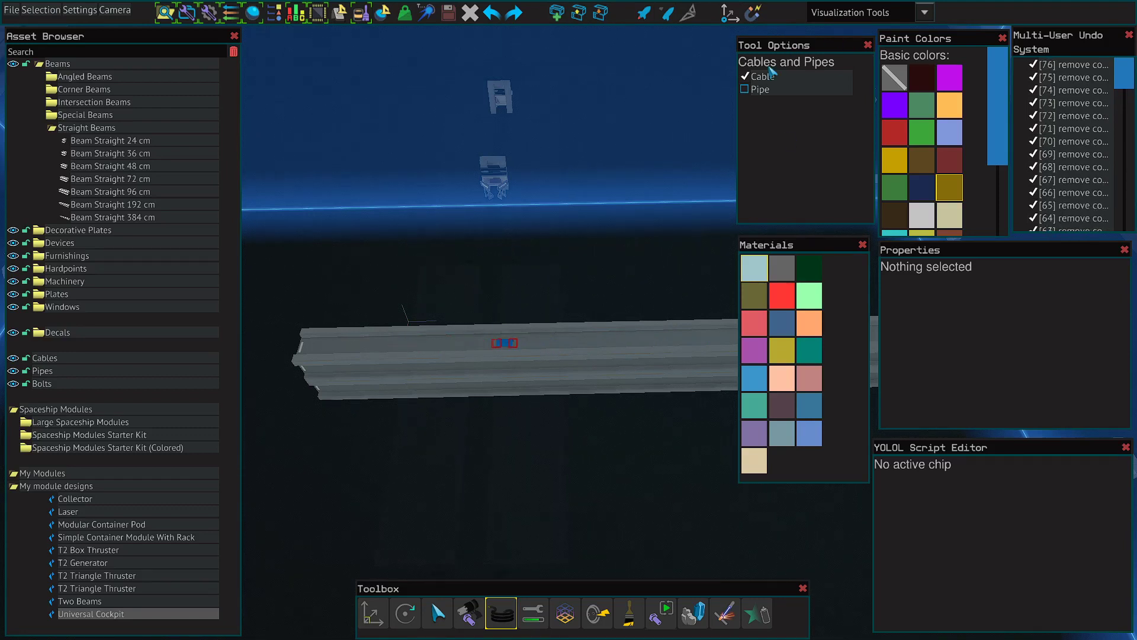
- Switch from Cable to Pipe, lay a pipe over the short cable piece on the upper beam, and end it
left_click(572, 336)
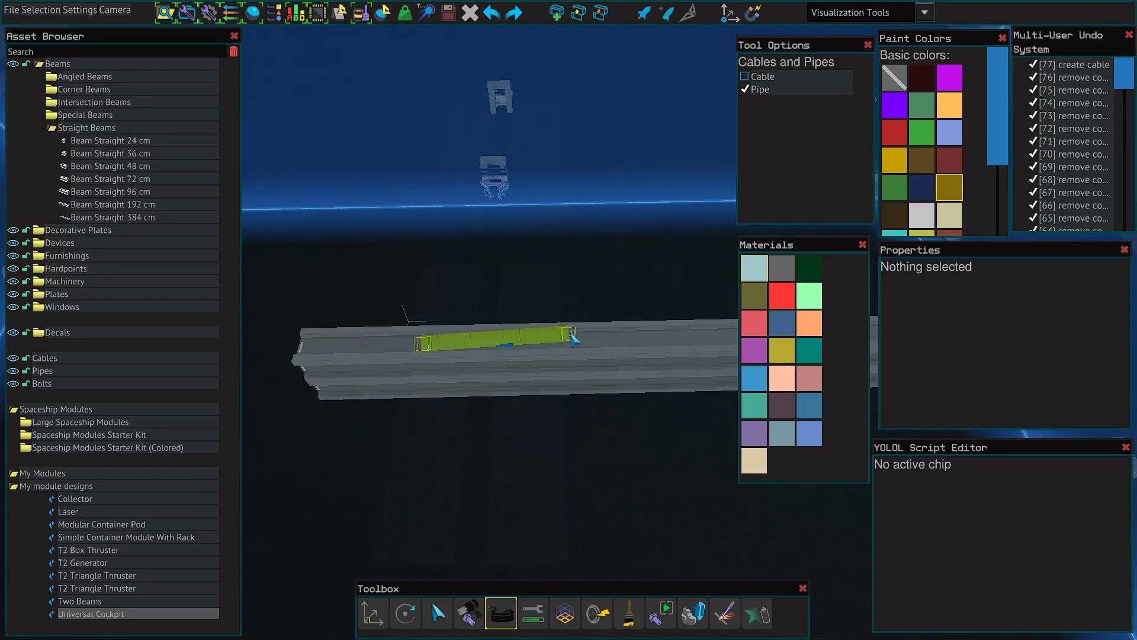
right_click_drag(571, 334, 594, 328)
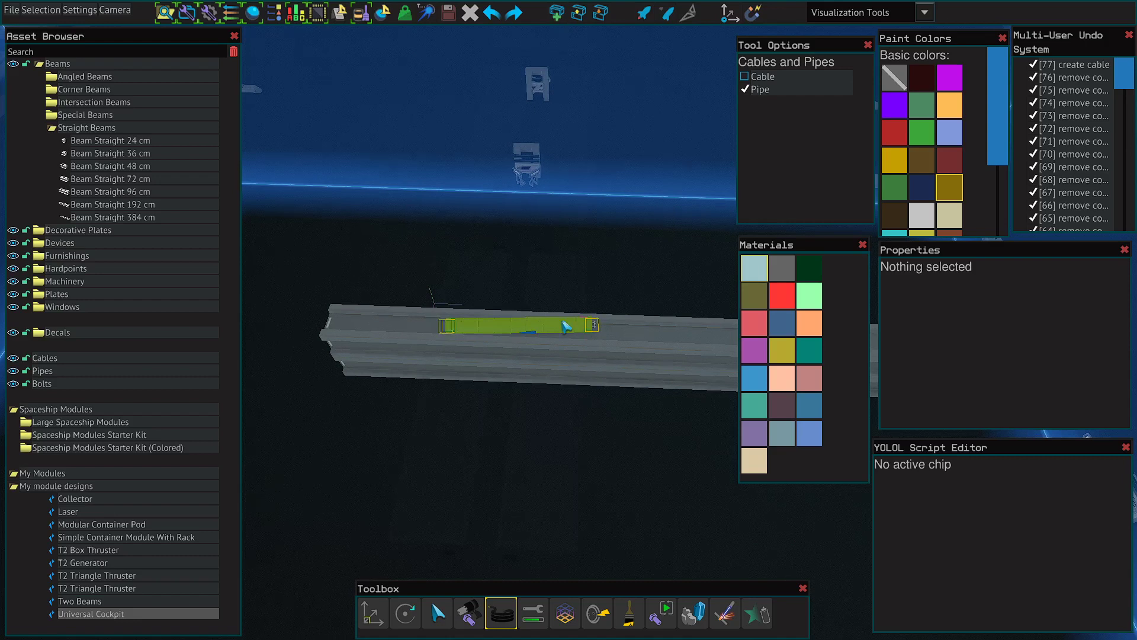
key("a")
key("s")
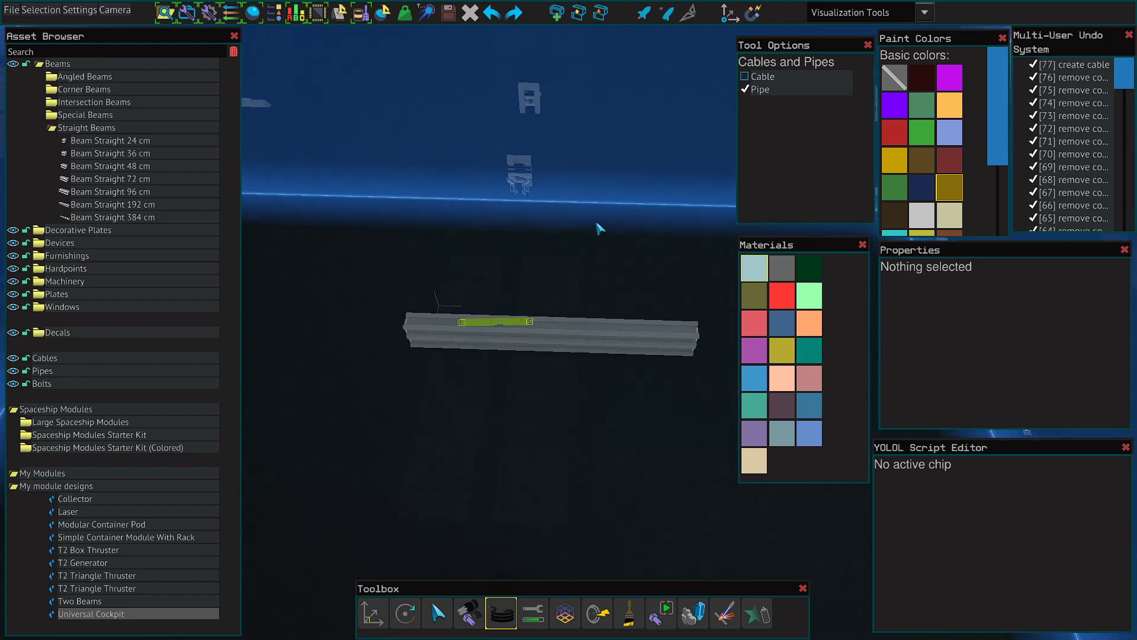
key("Escape")
- Switch to the Durability tool with both stacked beams in view
key("d")
key("s")
right_click_drag(598, 223, 597, 223)
key("d")
key("a")
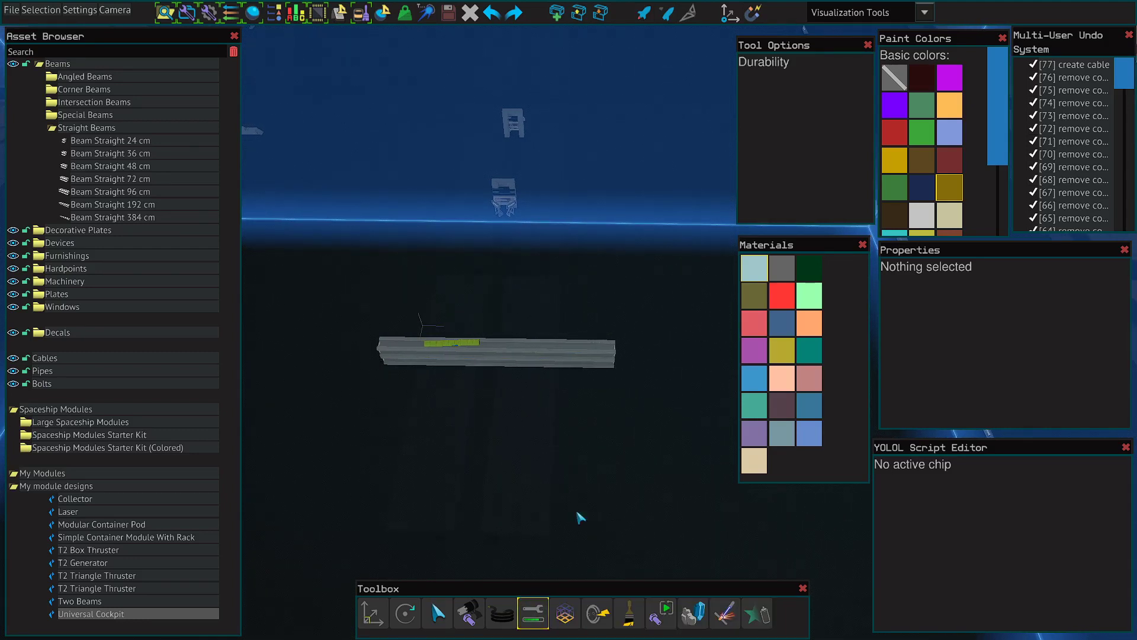
- Switch to the Snap tool and examine the snap points along the side and end of the lower beam
key("w")
right_click_drag(578, 448, 579, 449)
left_click(564, 612)
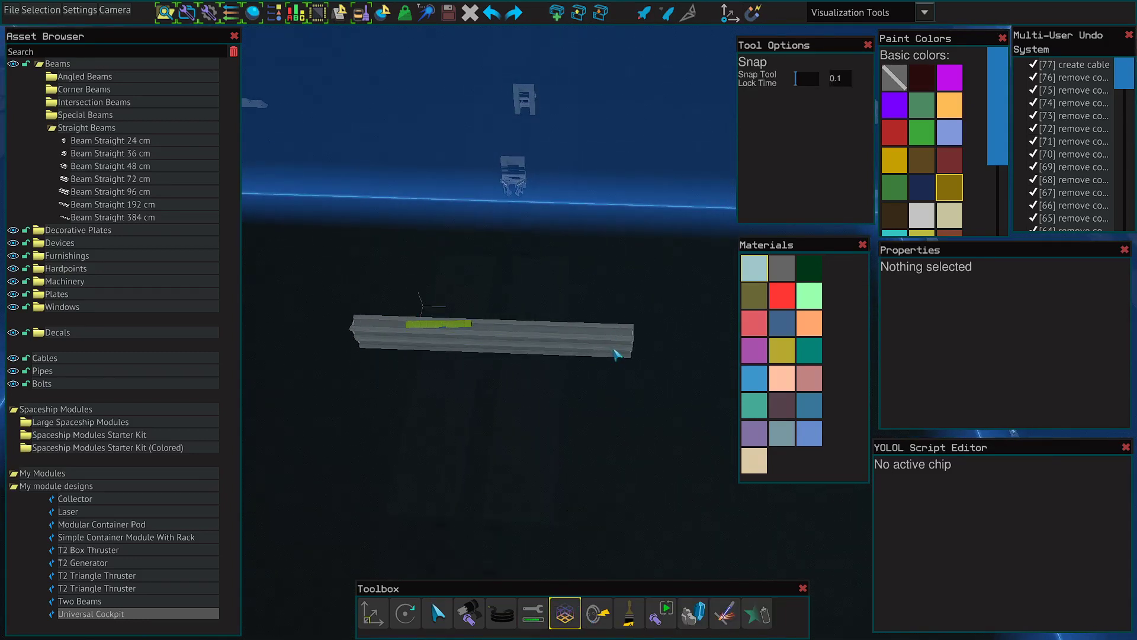
left_click(614, 353)
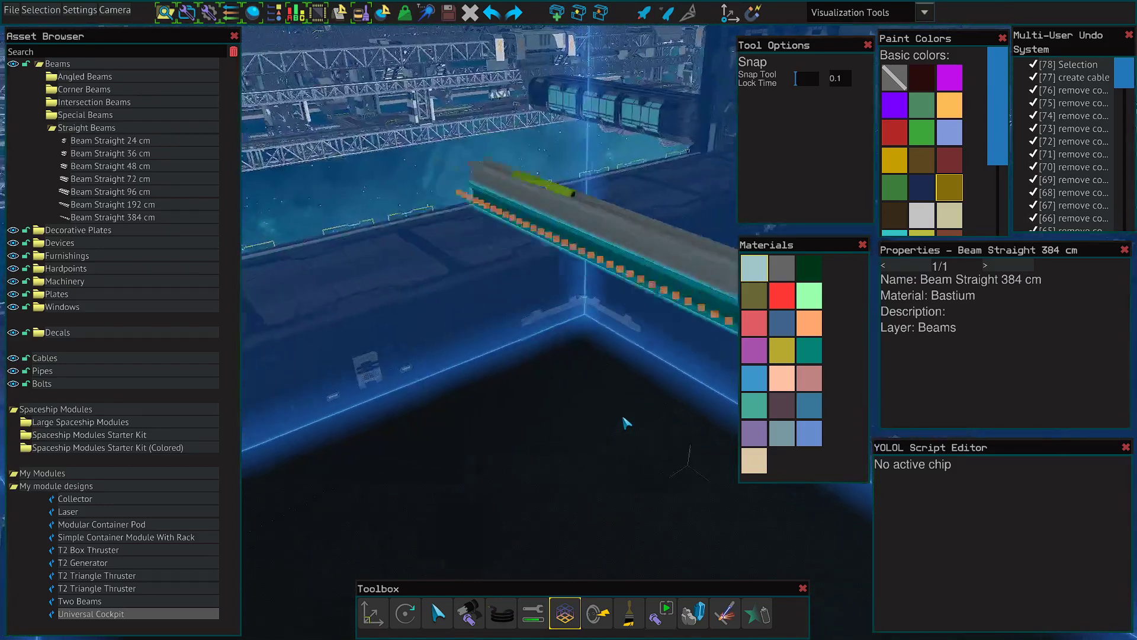
right_click_drag(623, 418, 623, 418)
key("d")
left_click(490, 291)
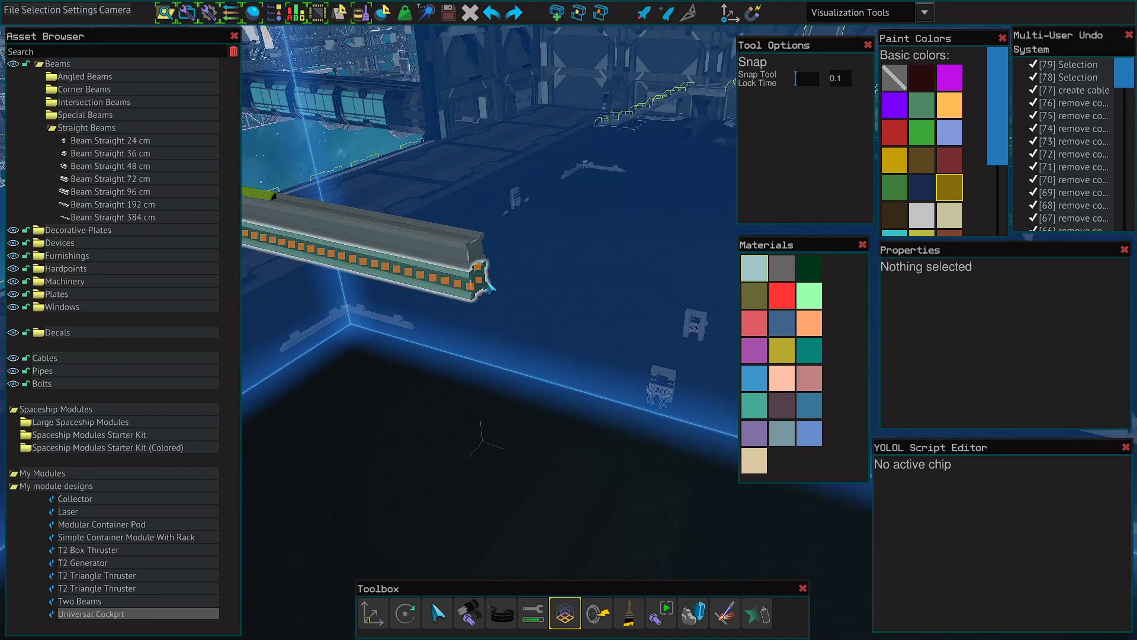
key("a")
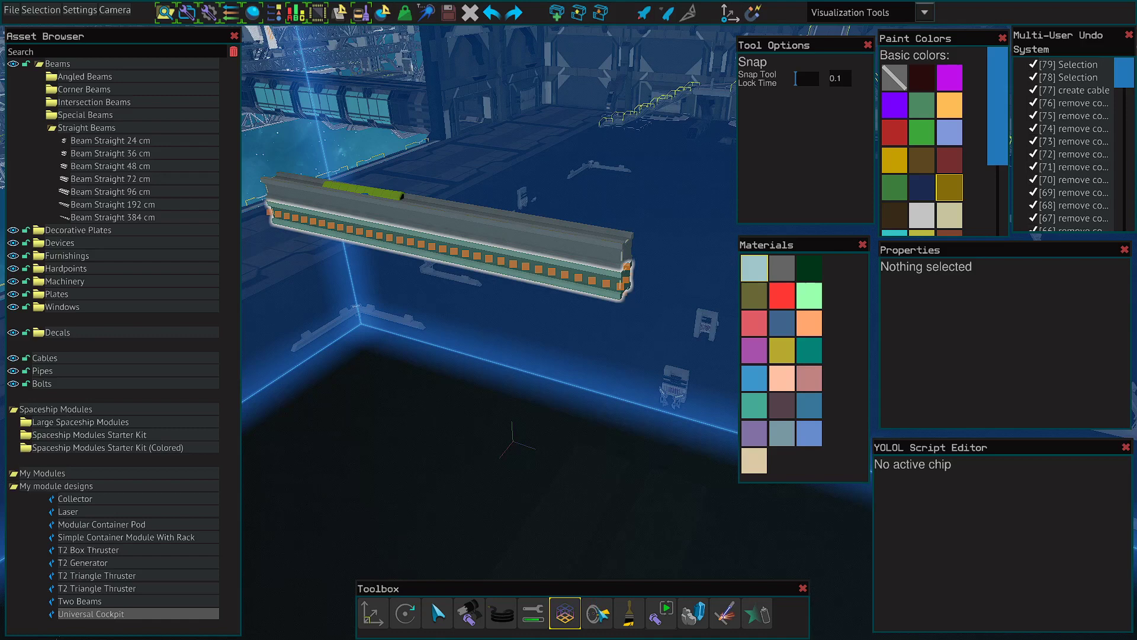
- Create a socket at the near end of the lower beam with the Socket tool
left_click(602, 612)
key("d")
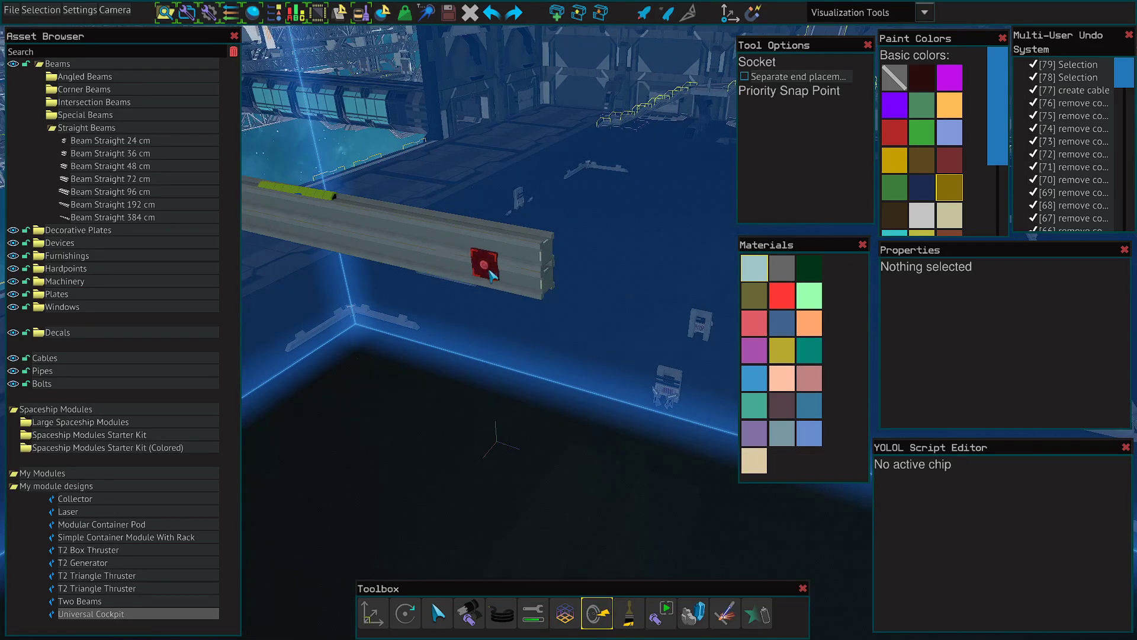
key("s")
key("w")
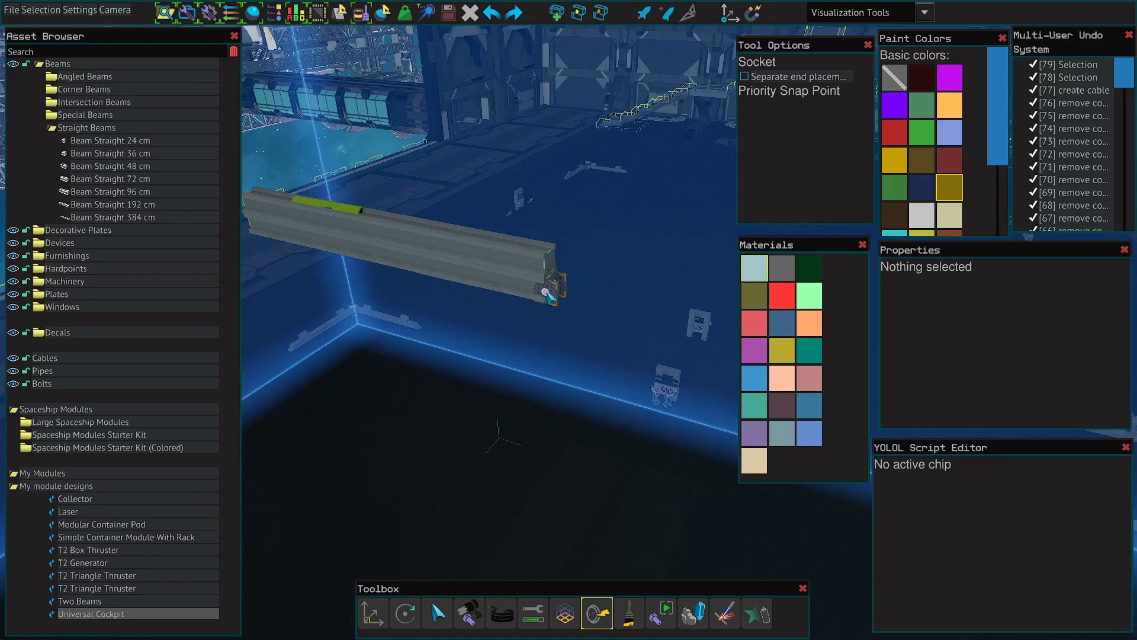
left_click(546, 293)
- Switch to the Select tool, select the new socket at the beam end to inspect it up close, and deselect it
key("q")
scroll(583, 396, "up", 5)
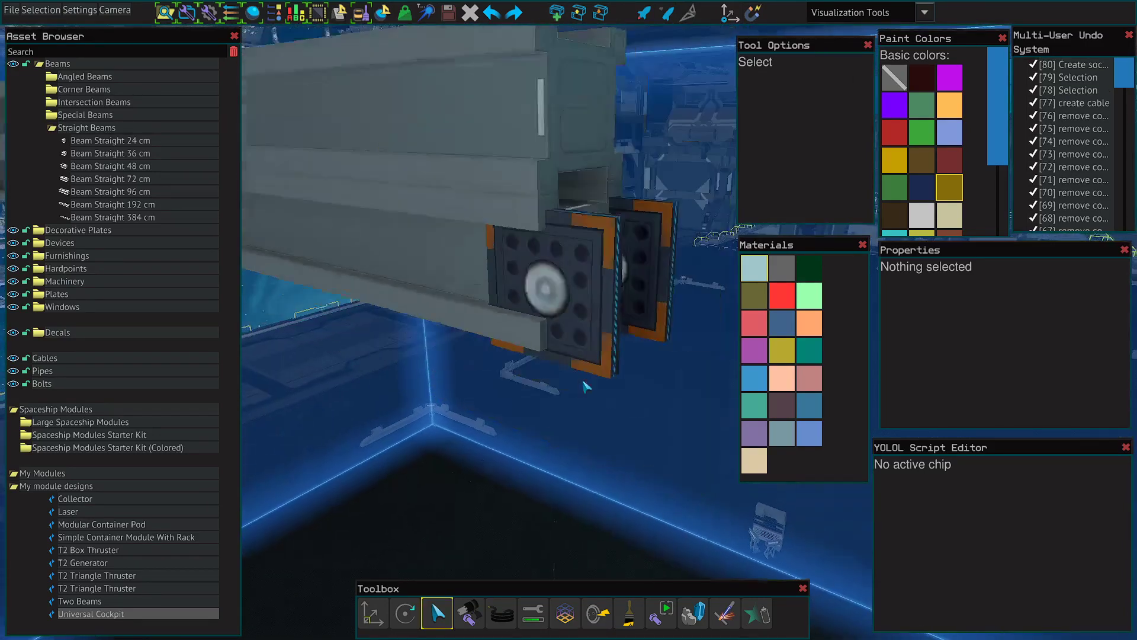
left_click(570, 331)
scroll(583, 385, "down", 6)
left_click(597, 458)
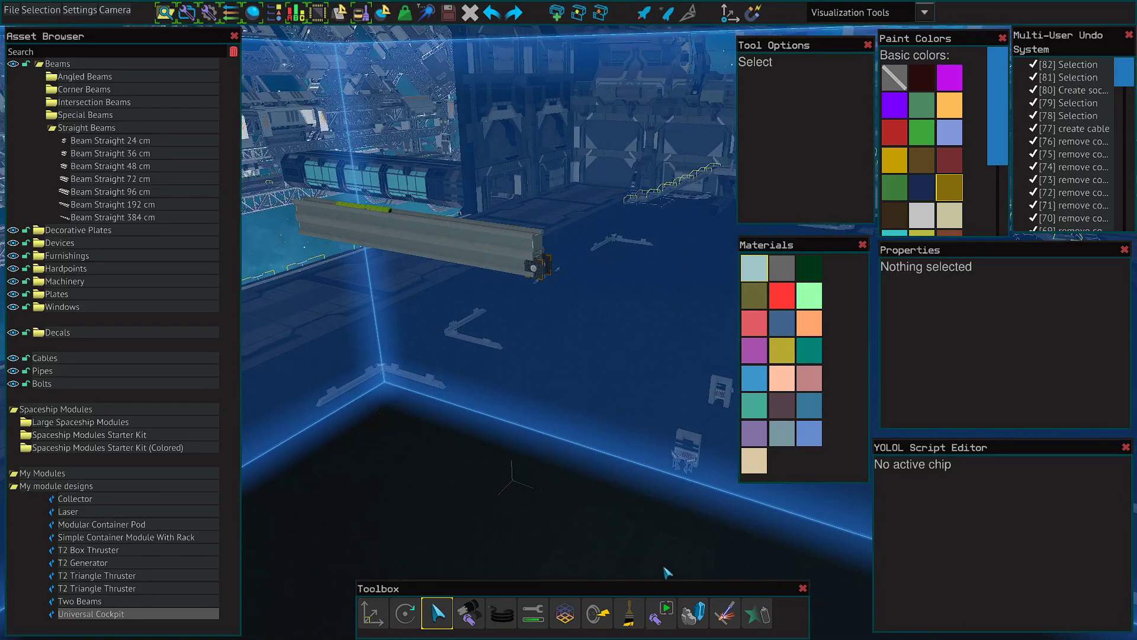
- Review the Paint tool's options and the Autobolt tool's add and remove bolt options
left_click(630, 617)
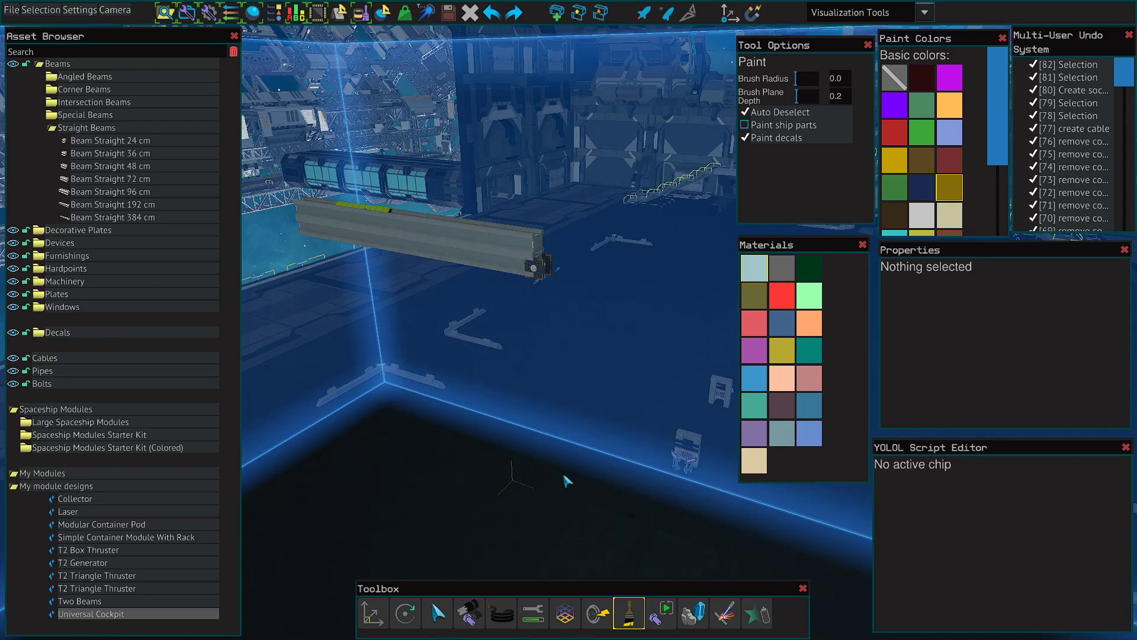
left_click(671, 616)
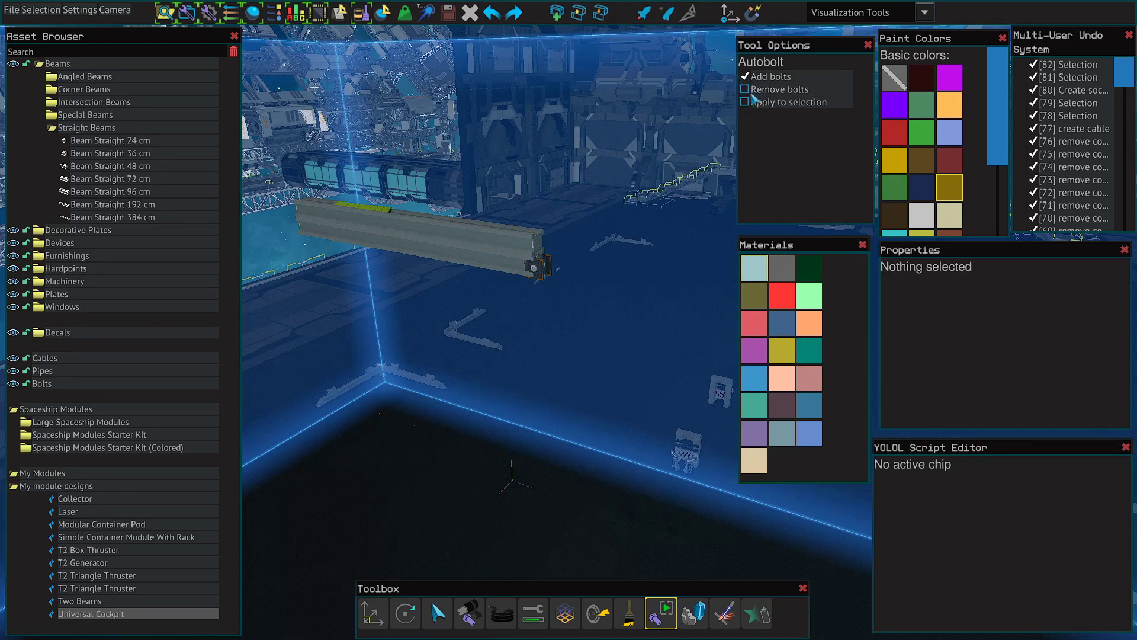
right_click_drag(607, 345, 613, 360)
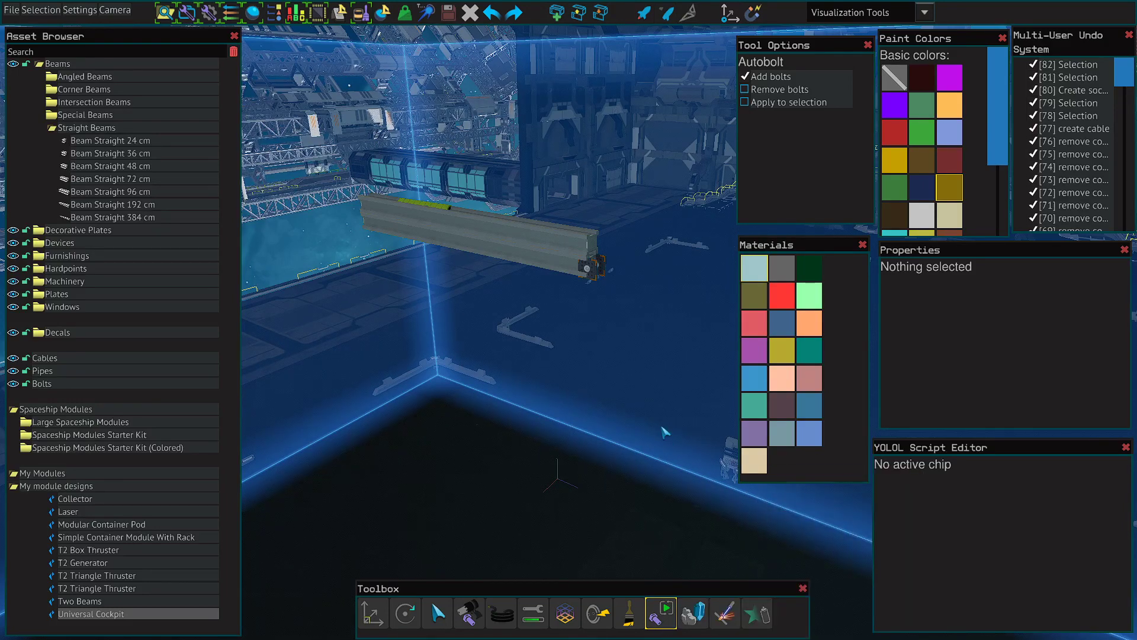
key("s")
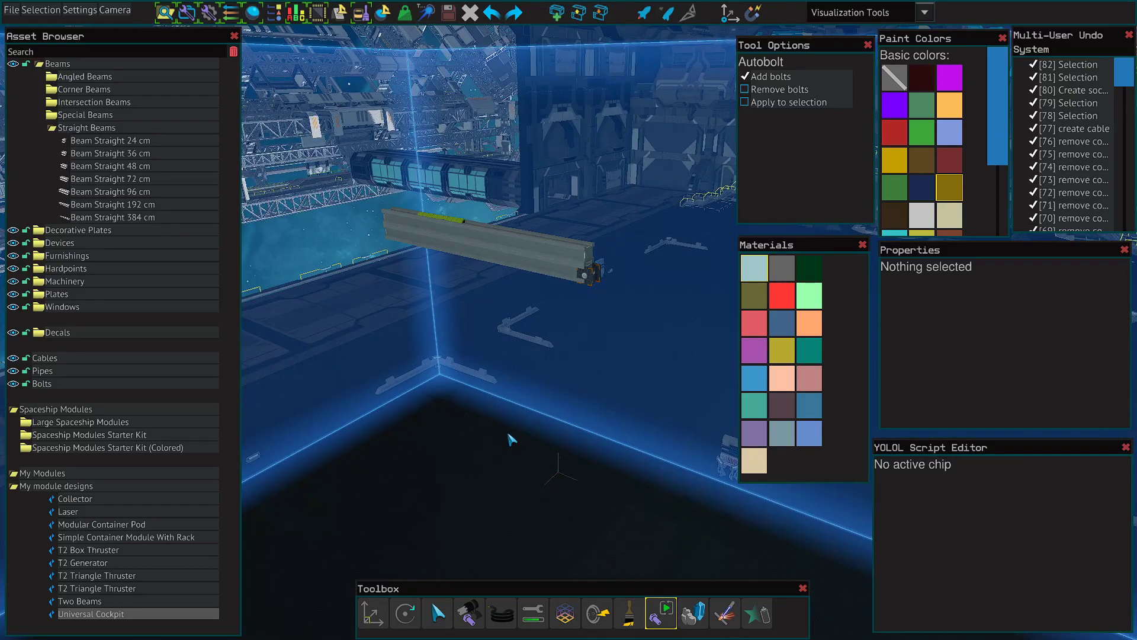
- Change the upper beam's material to Aegisium with the Material tool
left_click(693, 613)
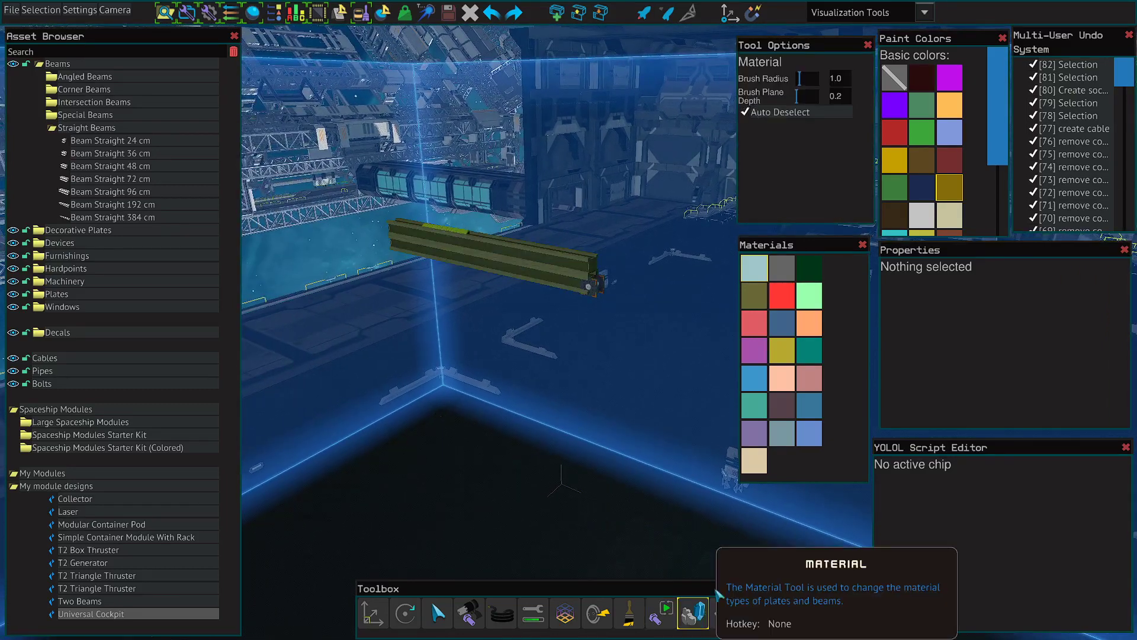
key("w")
right_click_drag(565, 462, 565, 461)
key("s")
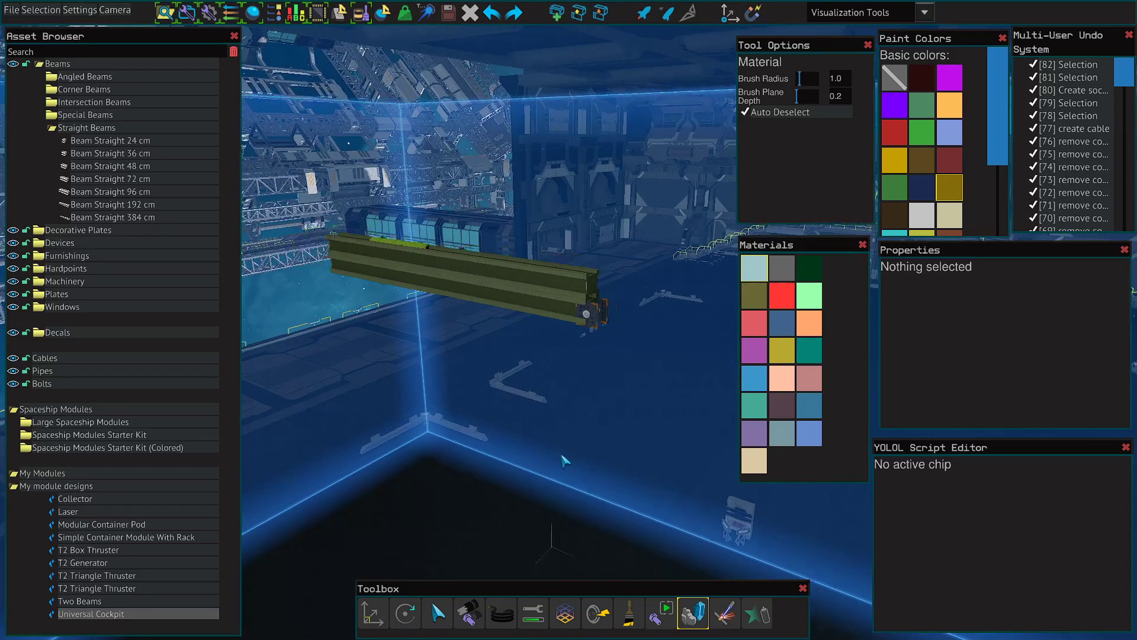
key("w")
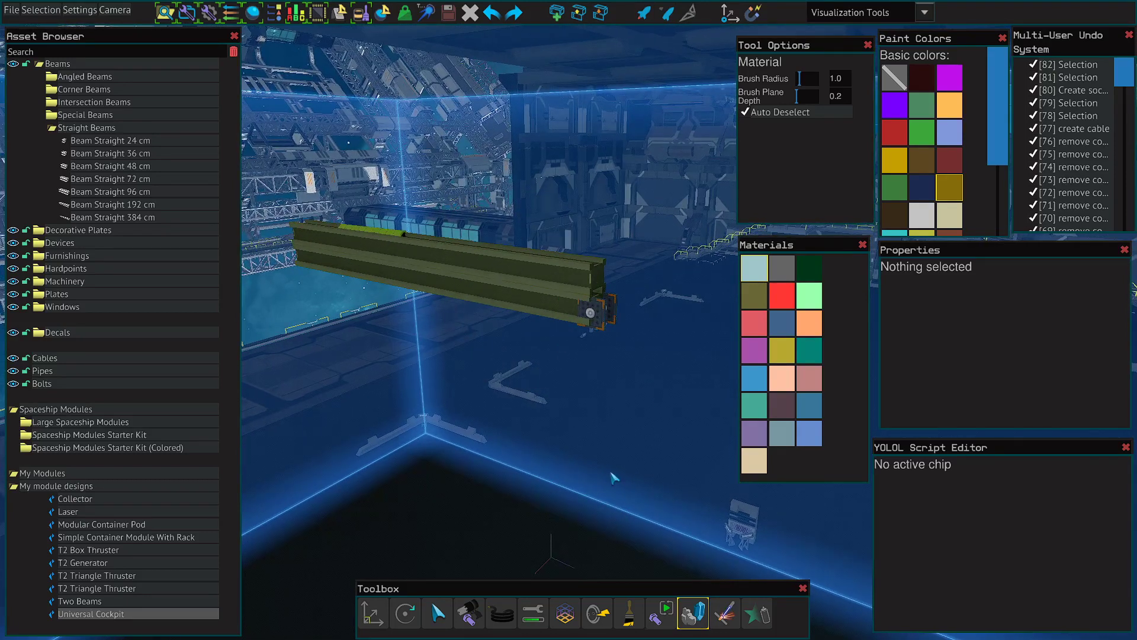
key("a")
key("d")
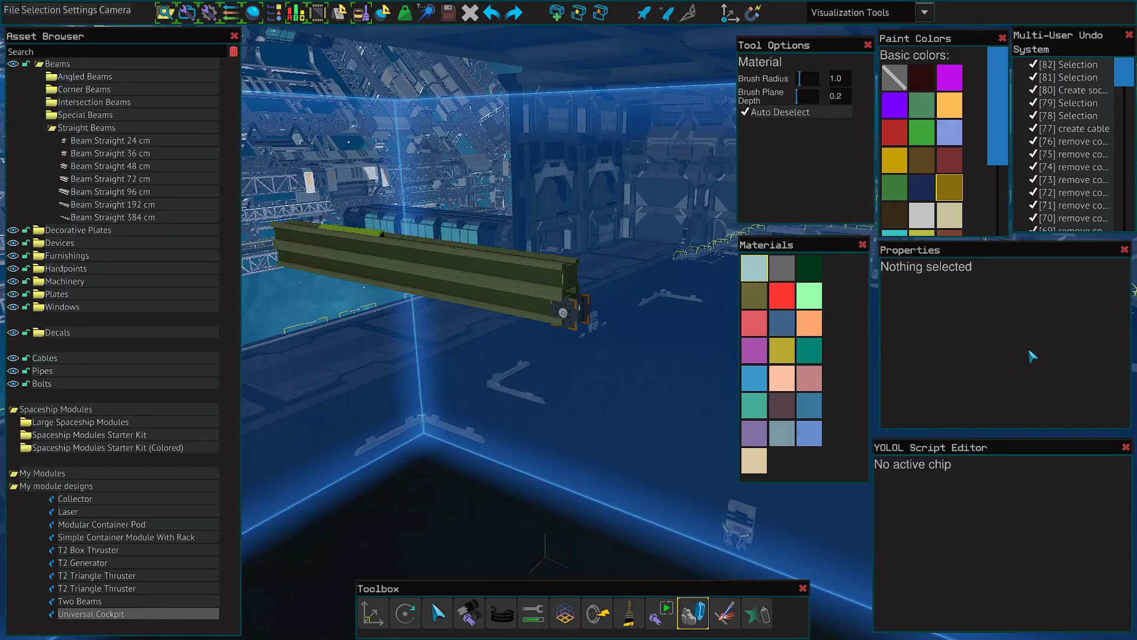
mouse_move(759, 273)
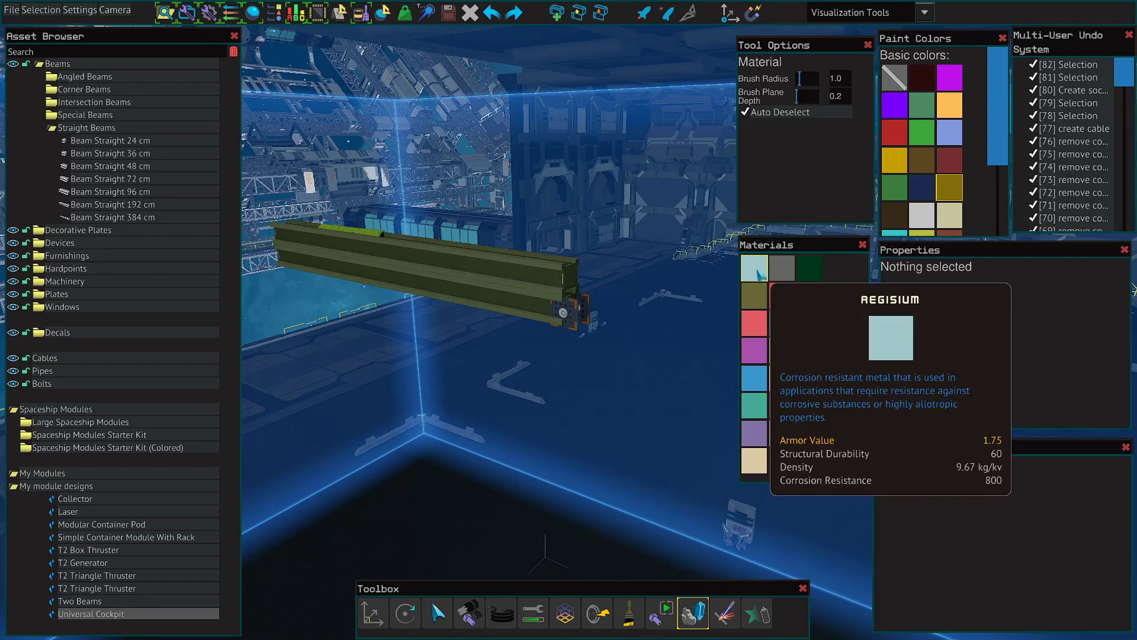
left_click(509, 257)
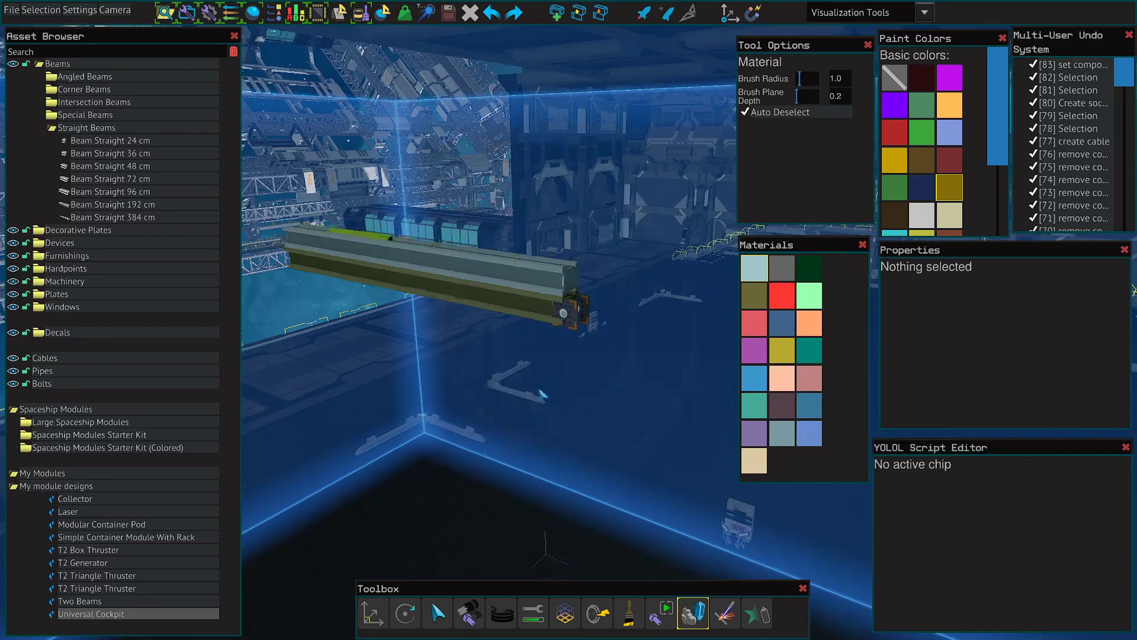
key("s")
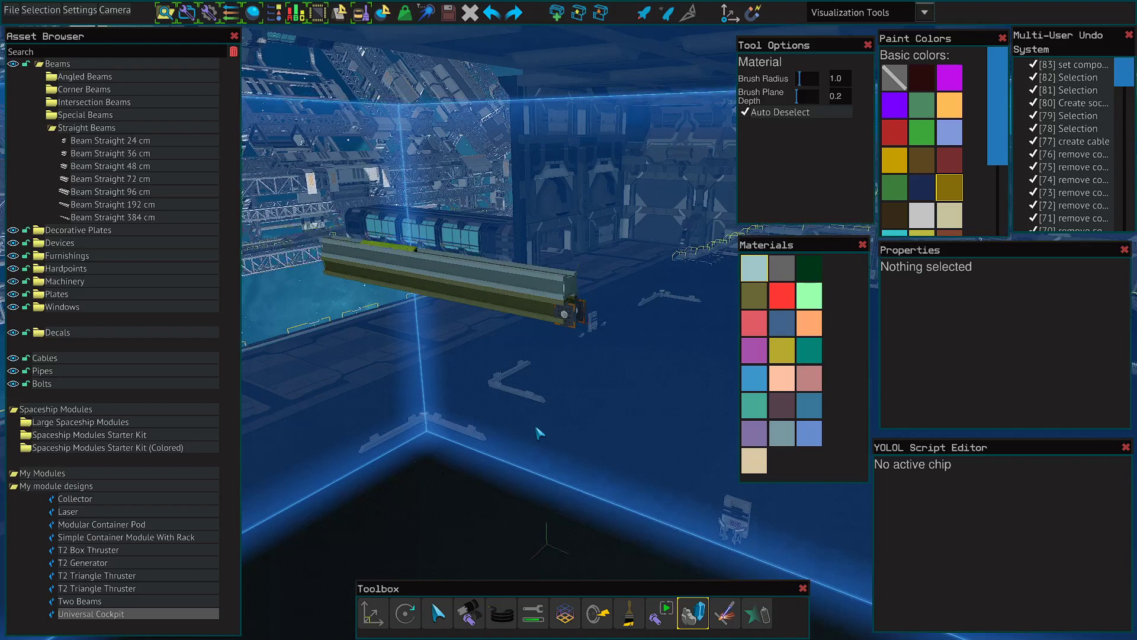
- Weld the two stacked beams together with the Welding tool and unweld them again
left_click(725, 614)
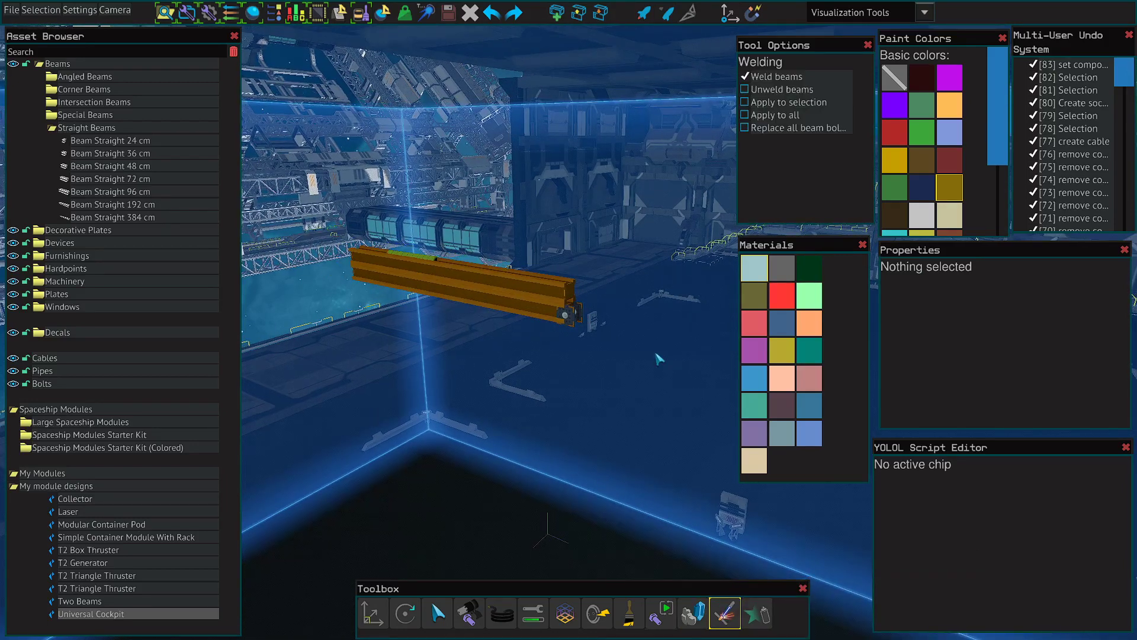
left_click(538, 285)
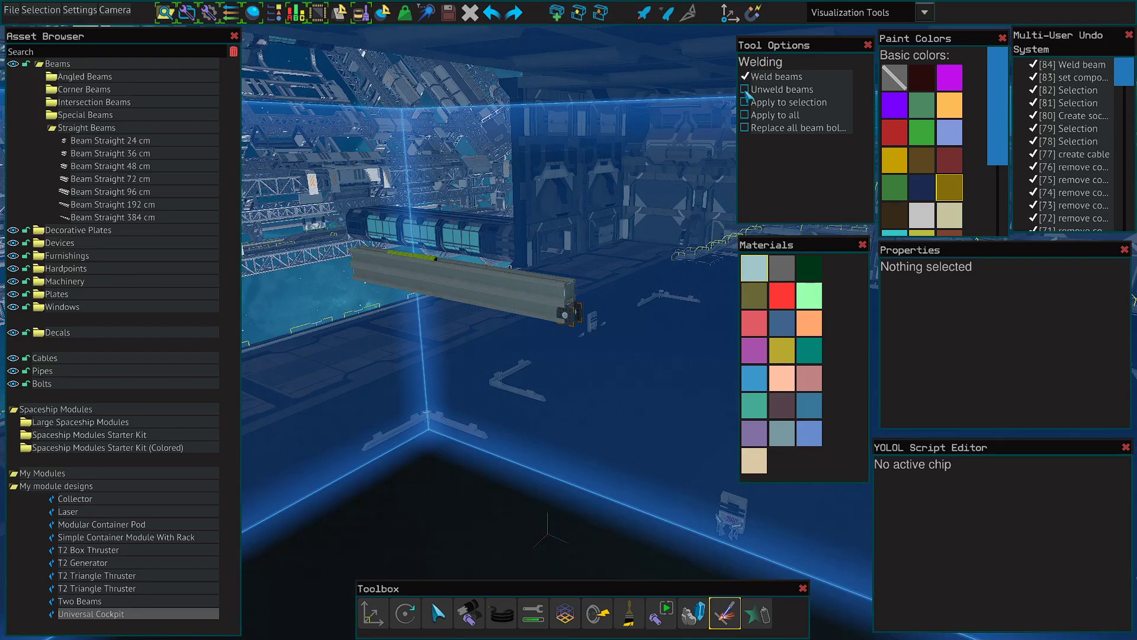
left_click(546, 282)
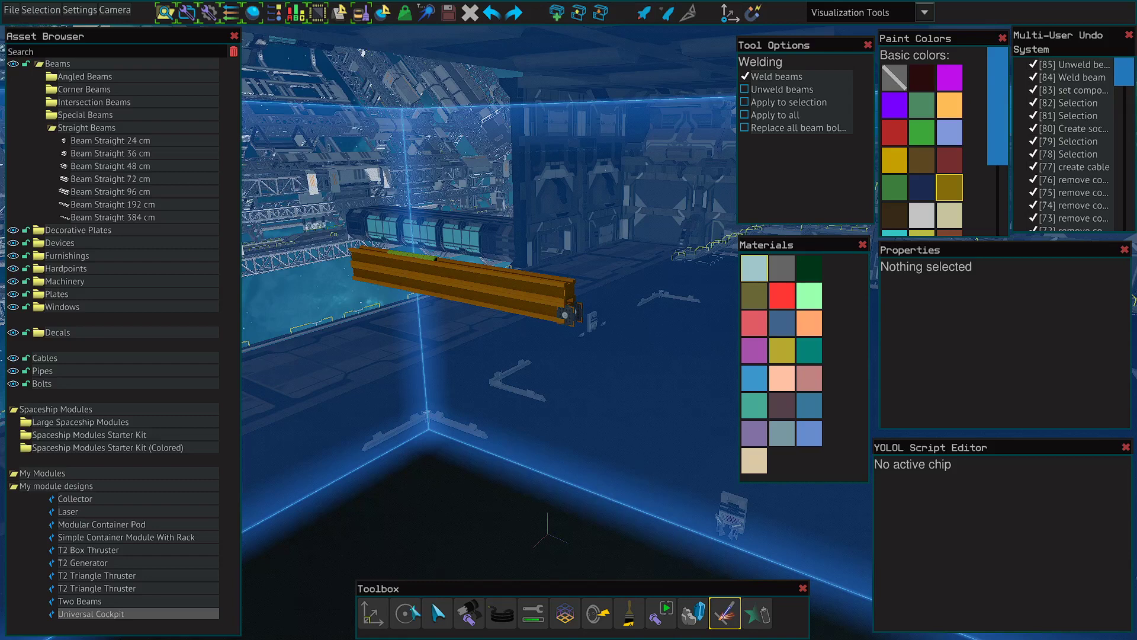
- Select both beams together with their attached parts and delete them all
left_click(431, 613)
left_click_drag(652, 361, 276, 110)
key("Delete")
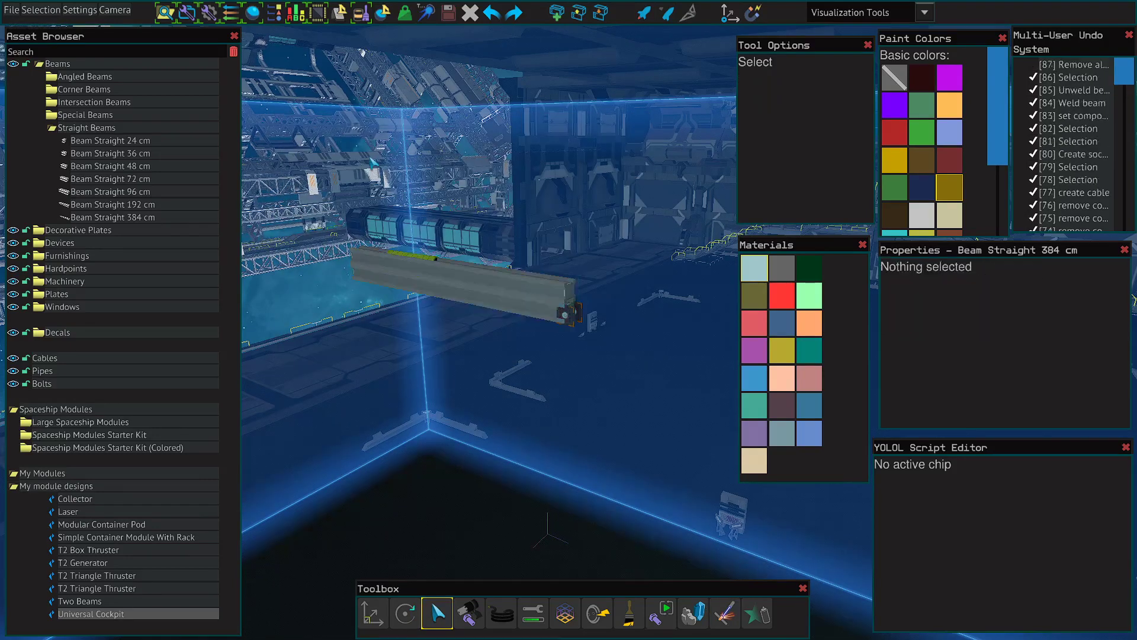
- Place one Plate Basic 144x432 cm from the basic plates in the empty build area
left_click(56, 294)
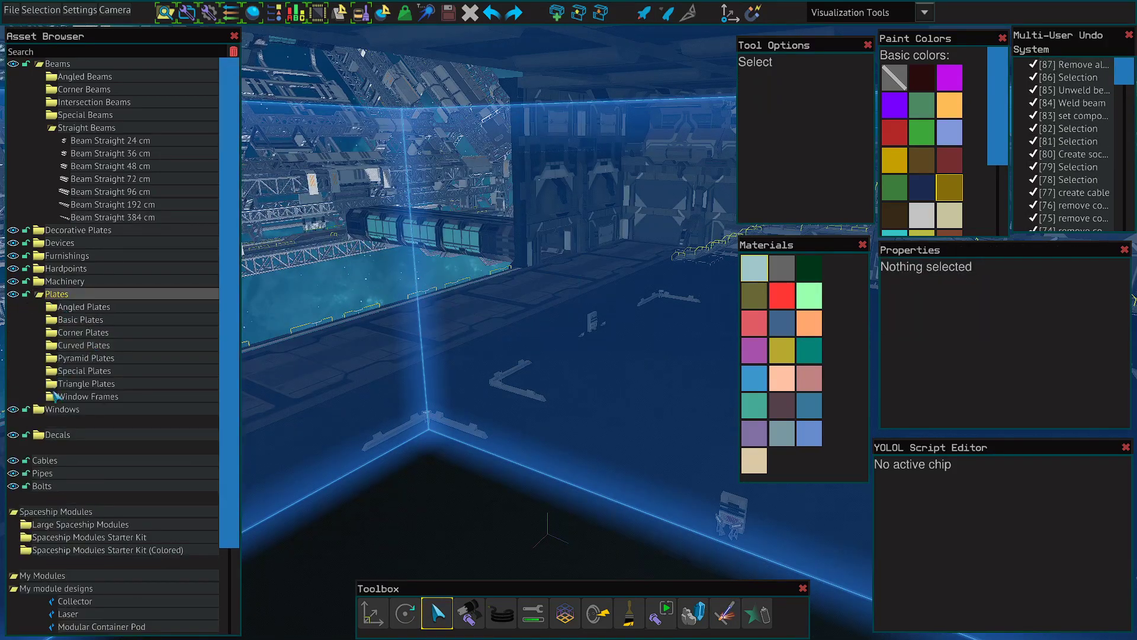
left_click(55, 320)
scroll(89, 503, "down", 10)
left_click(116, 281)
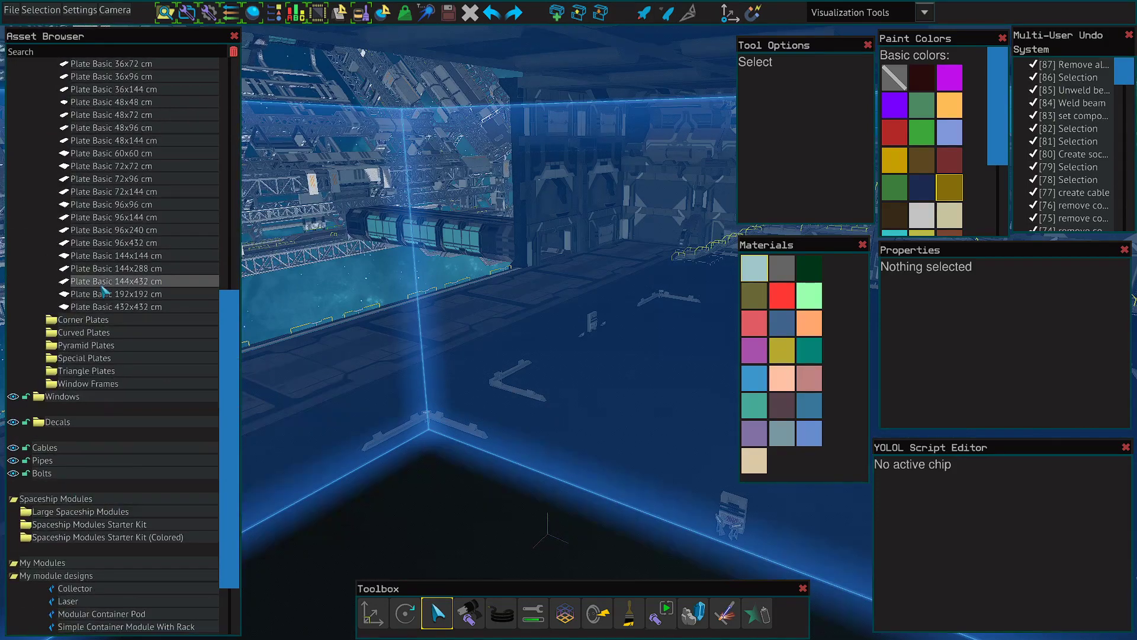
left_click(517, 332)
key("Escape")
right_click_drag(510, 228, 559, 168)
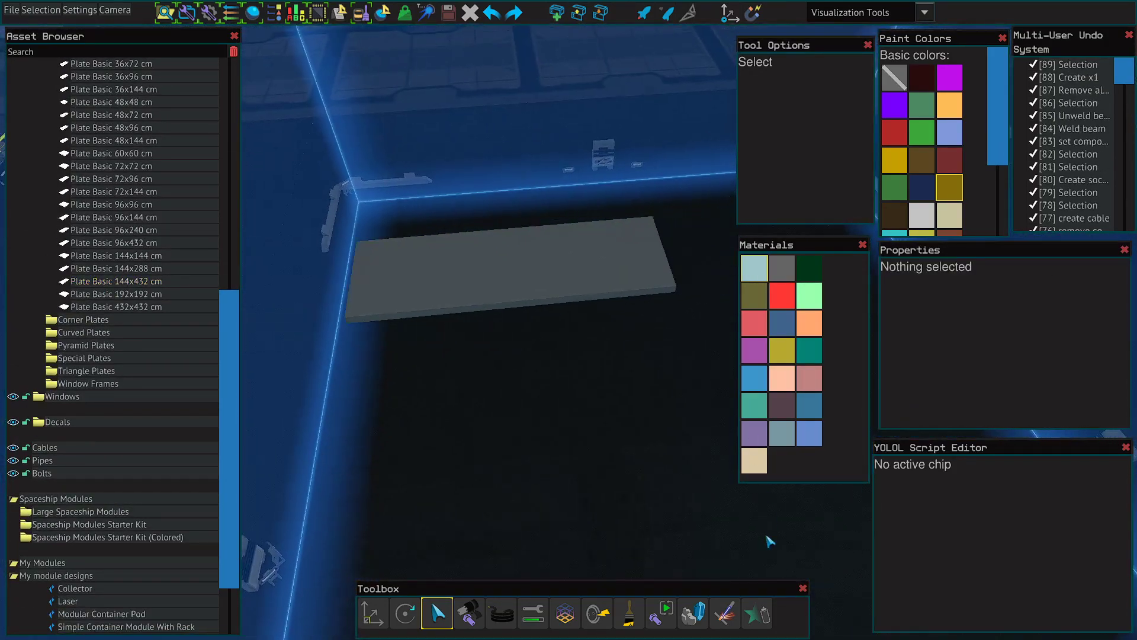
- Switch to the Decal Tool and expand the Alphanumeric decals in the asset list
left_click(758, 614)
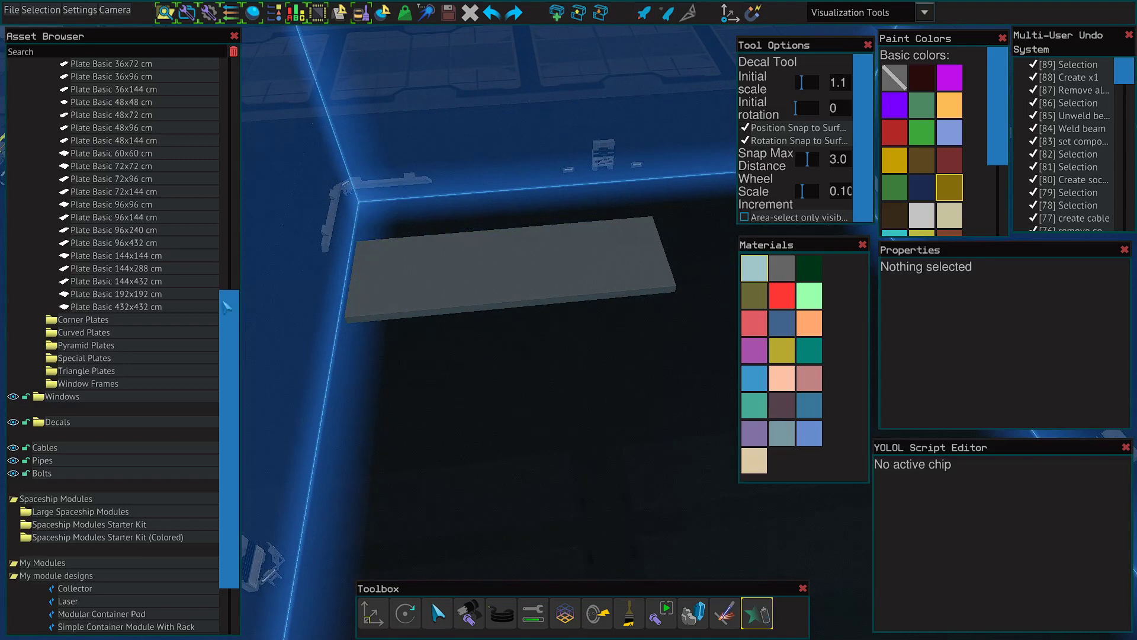
left_click(42, 424)
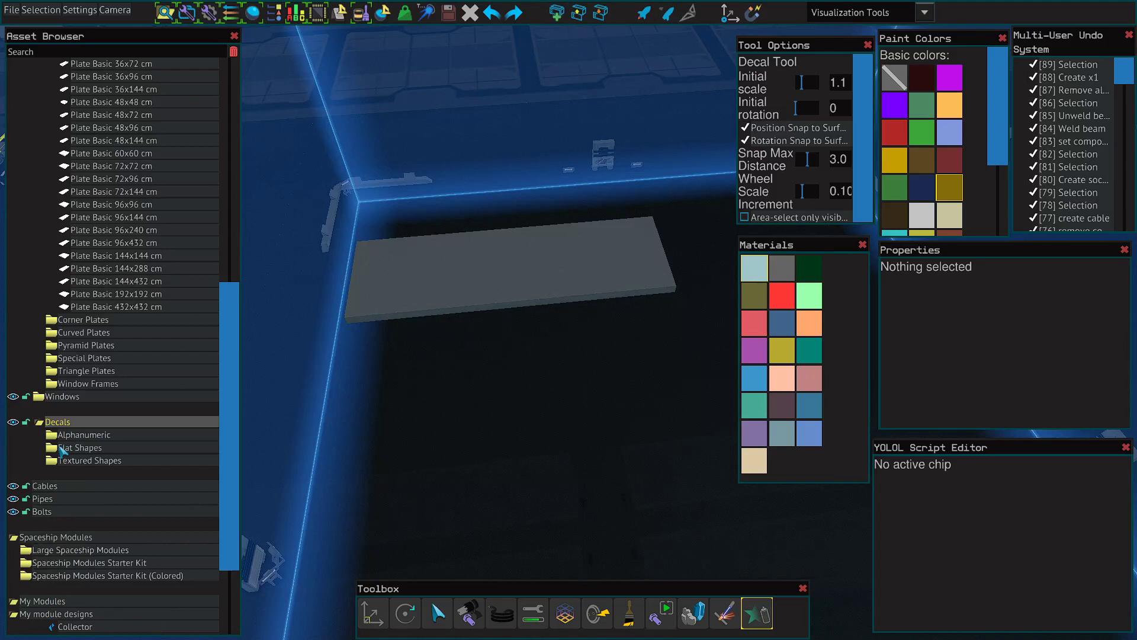
left_click(56, 437)
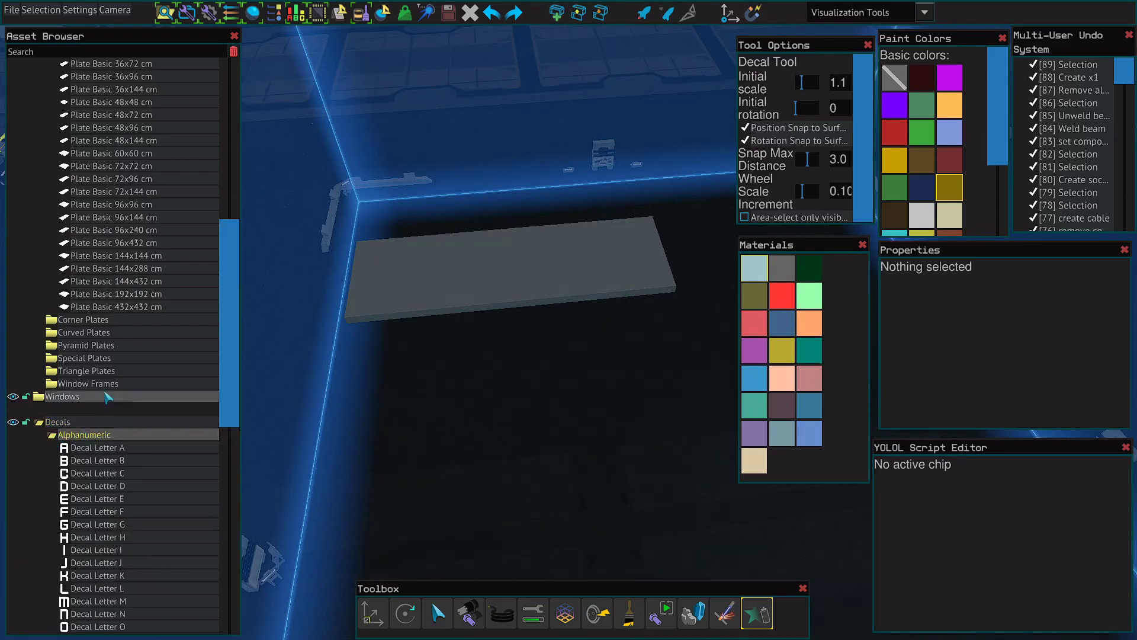
- Place Decal Letter A near one end of the plate at scale 1.2 and deselect it
key("a")
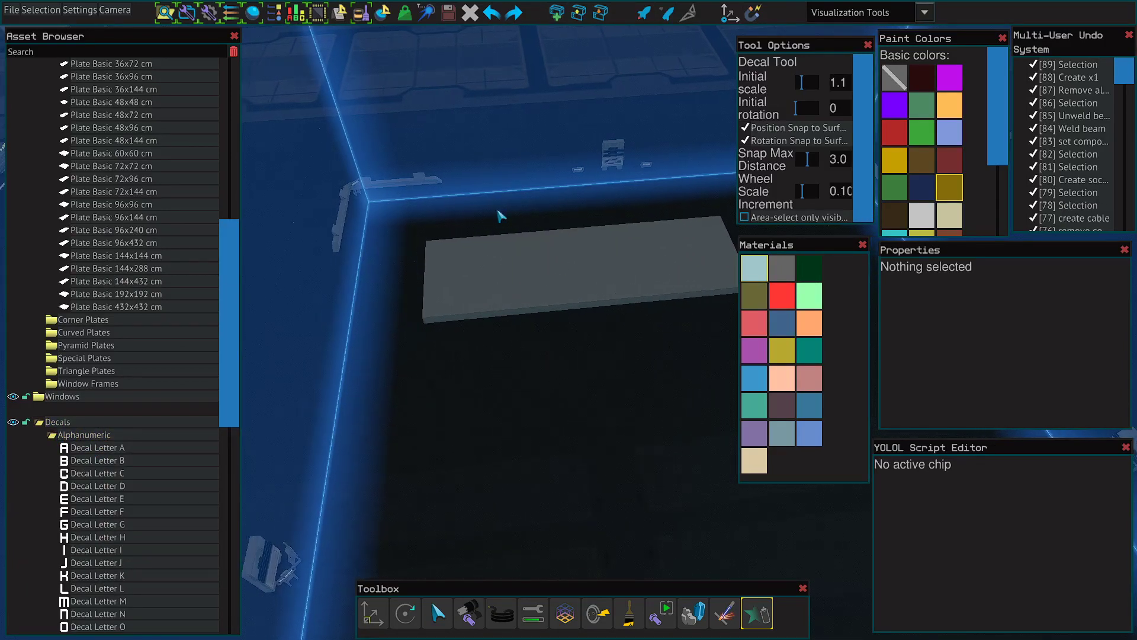
key("w")
key("w")
scroll(465, 249, "down", 3)
scroll(467, 248, "up", 4)
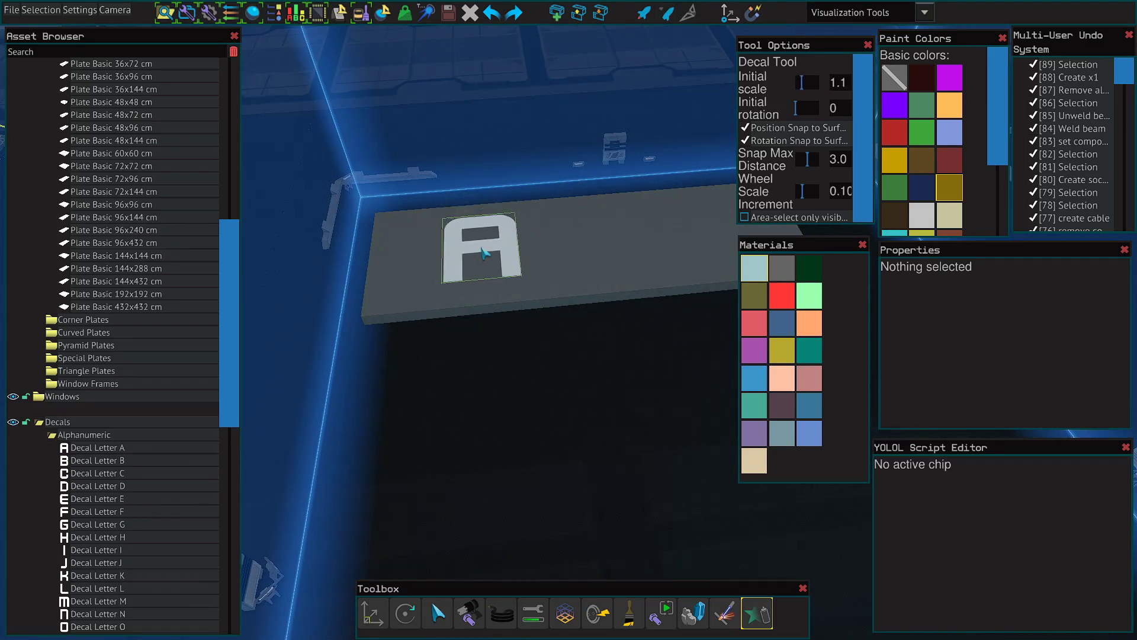
scroll(501, 244, "up", 2)
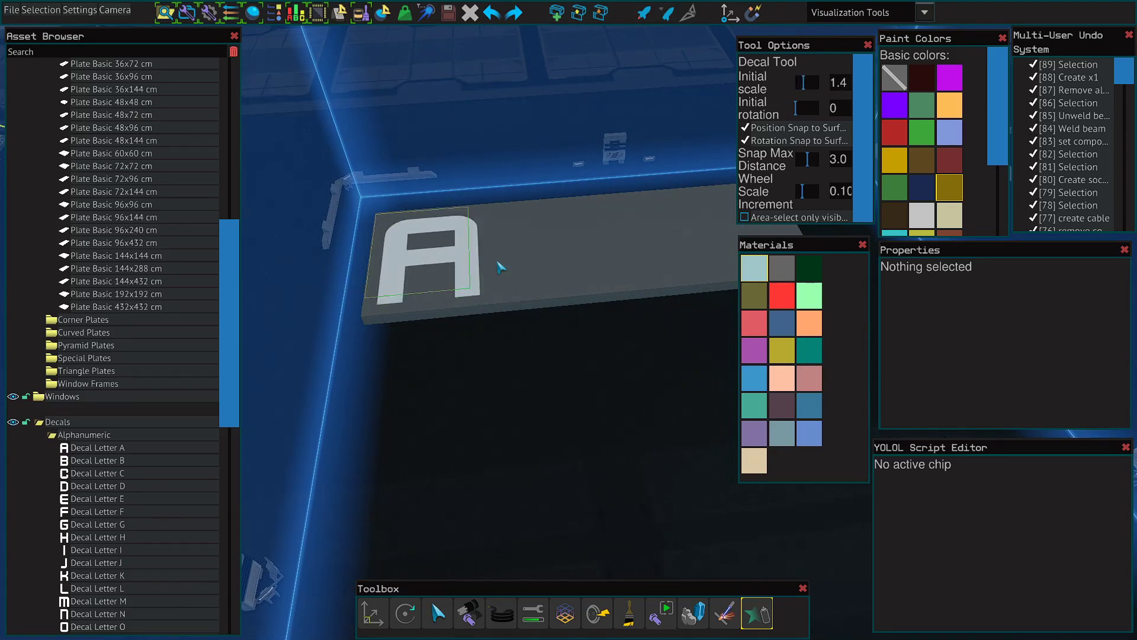
scroll(480, 255, "down", 2)
left_click(461, 256)
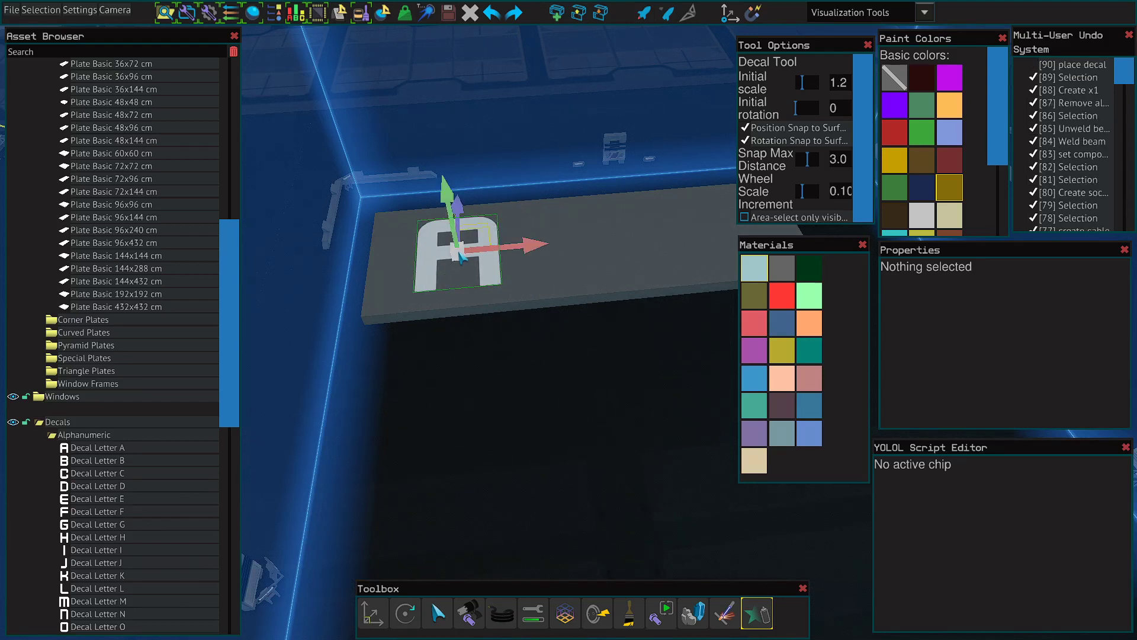
left_click(516, 360)
- Paint the letter A decal dark yellow with the Paint tool, keeping decal painting enabled
left_click(627, 616)
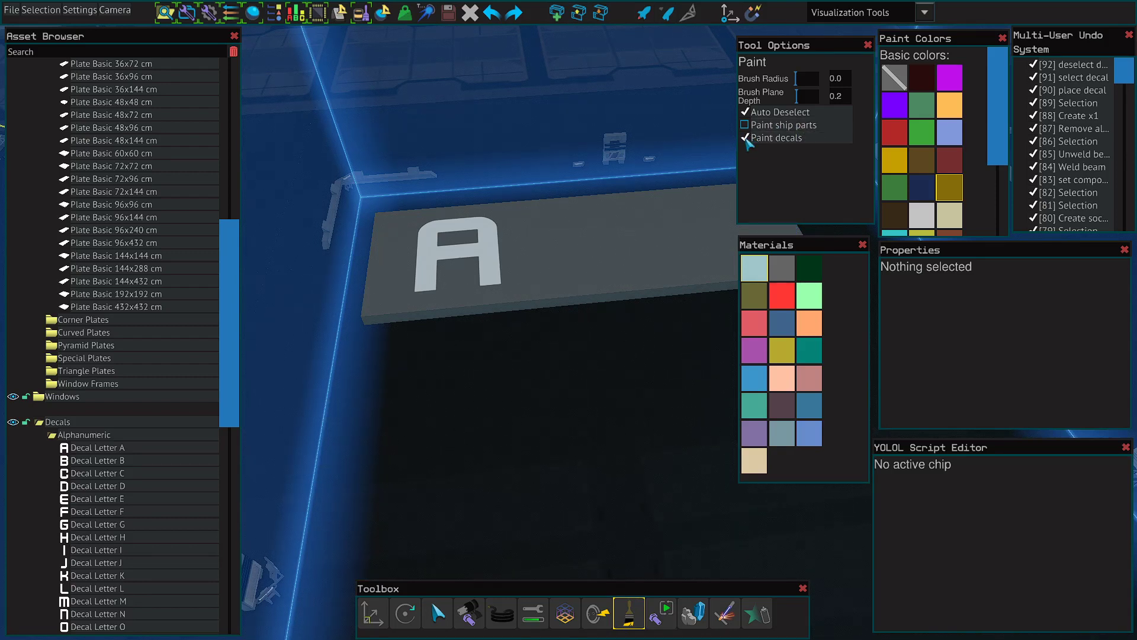
left_click(487, 262)
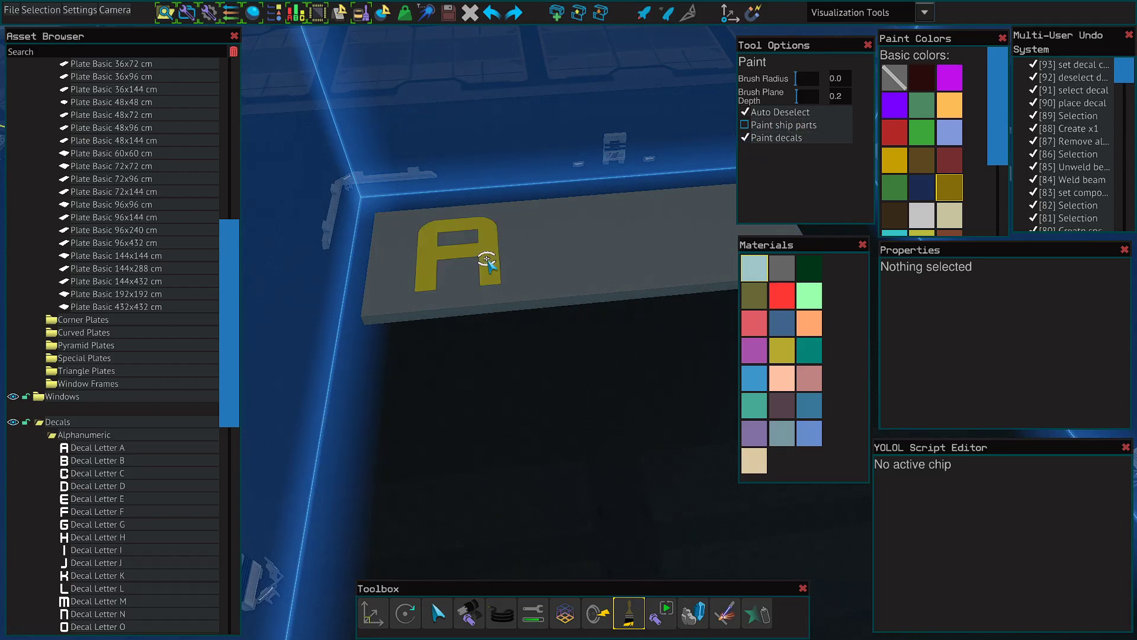
- Delete the basic plate carrying the yellow letter A decal and close the Materials palette
scroll(492, 266, "down", 3)
scroll(500, 271, "up", 2)
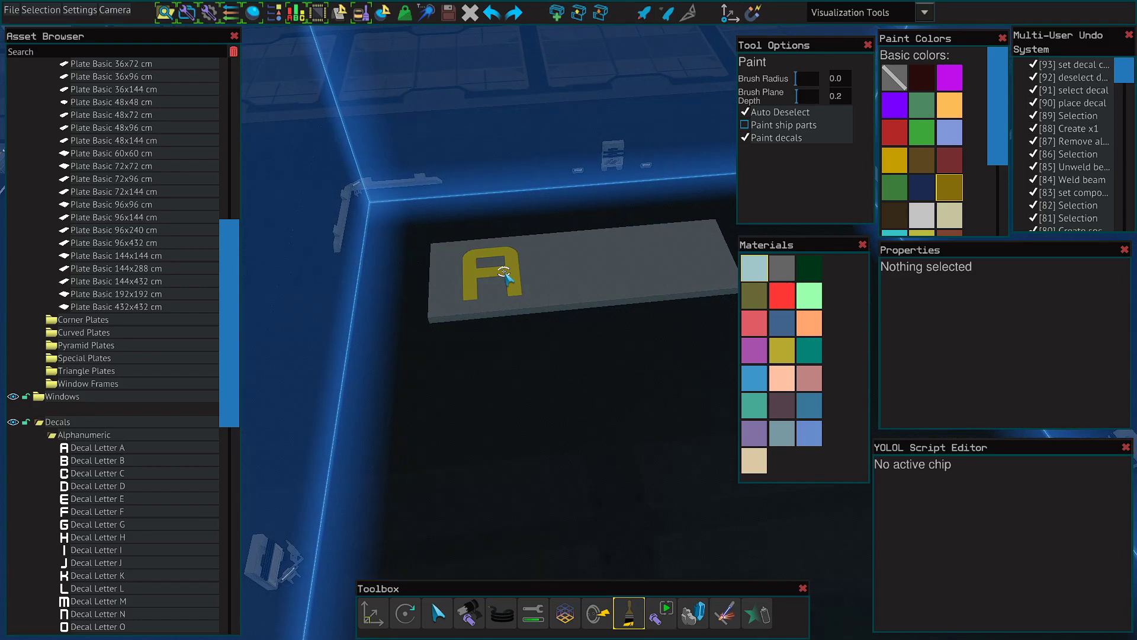
key("Escape")
scroll(533, 388, "down", 3)
left_click_drag(595, 384, 329, 182)
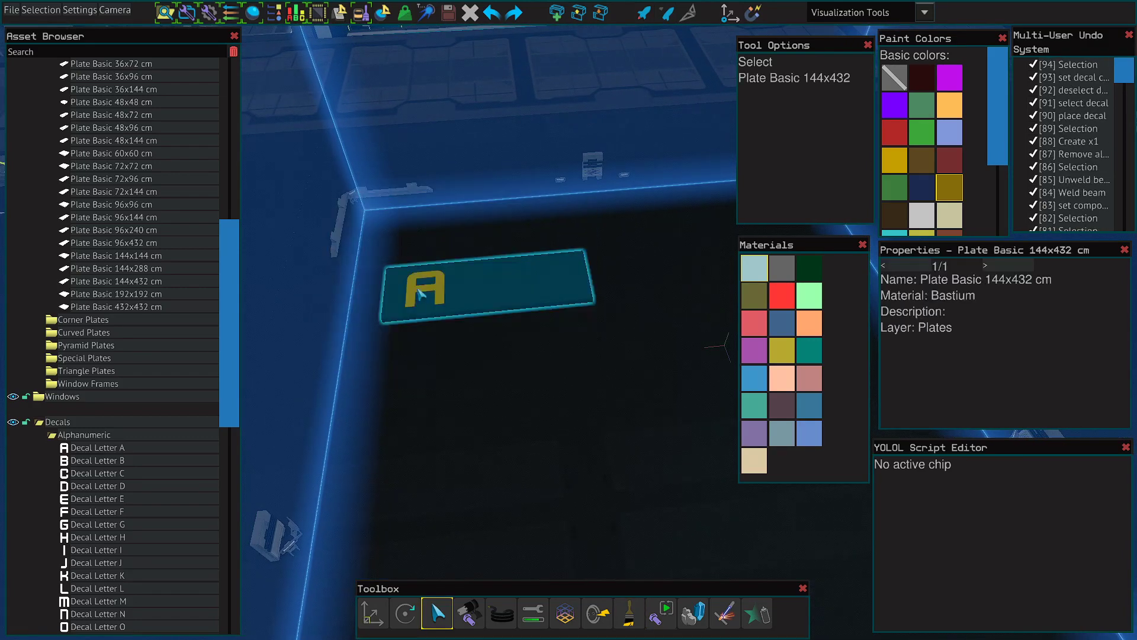
key("Delete")
right_click_drag(455, 327, 468, 325)
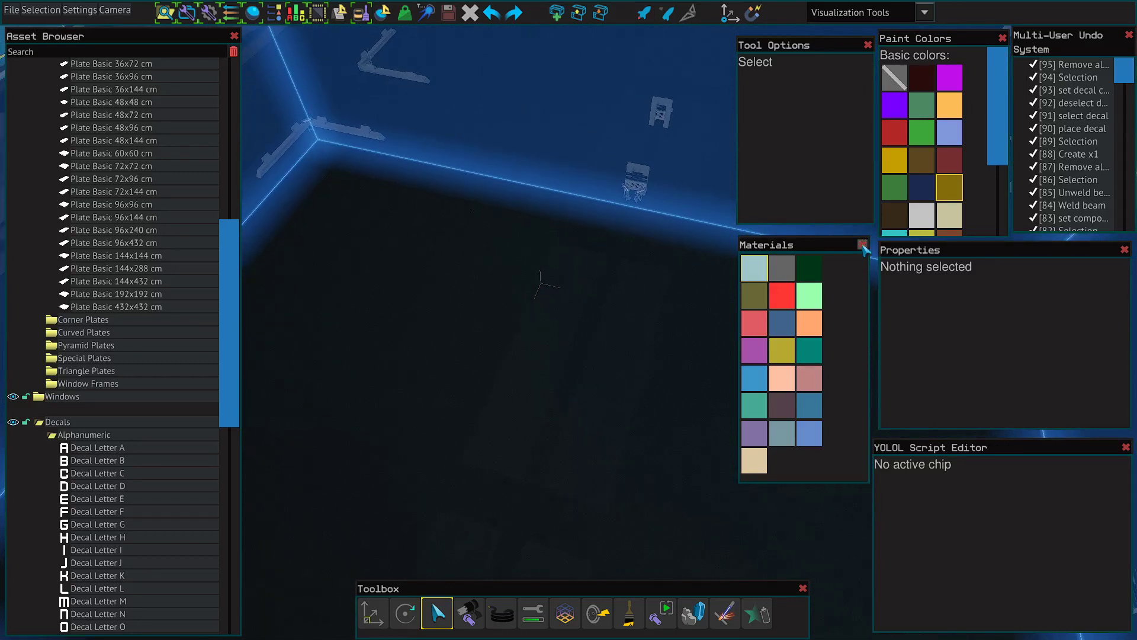
left_click(862, 245)
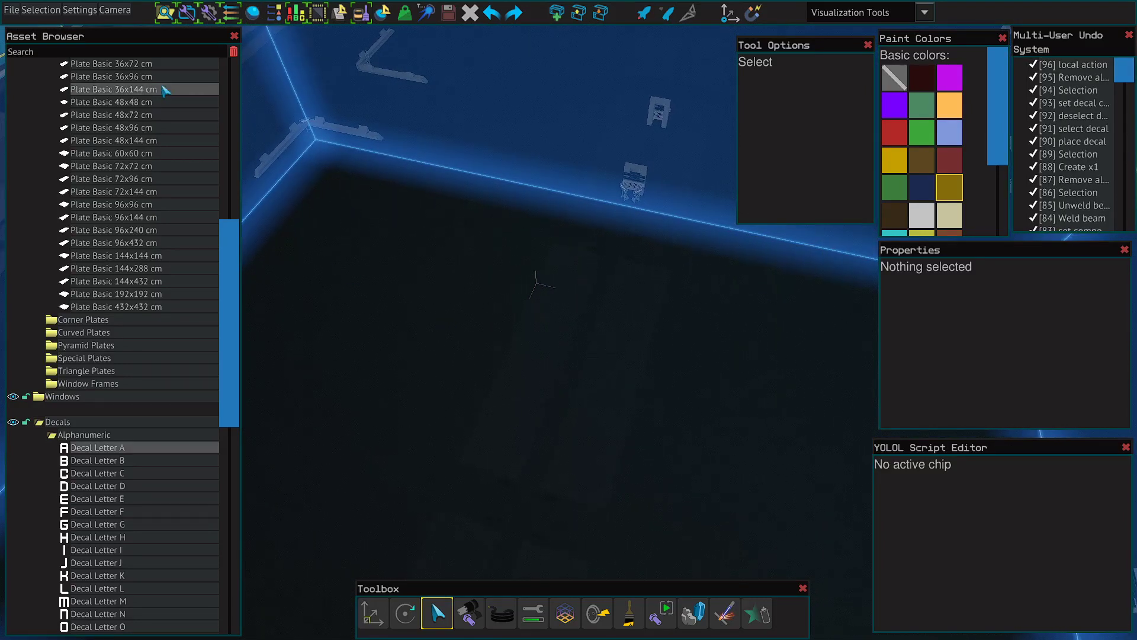
left_click(13, 10)
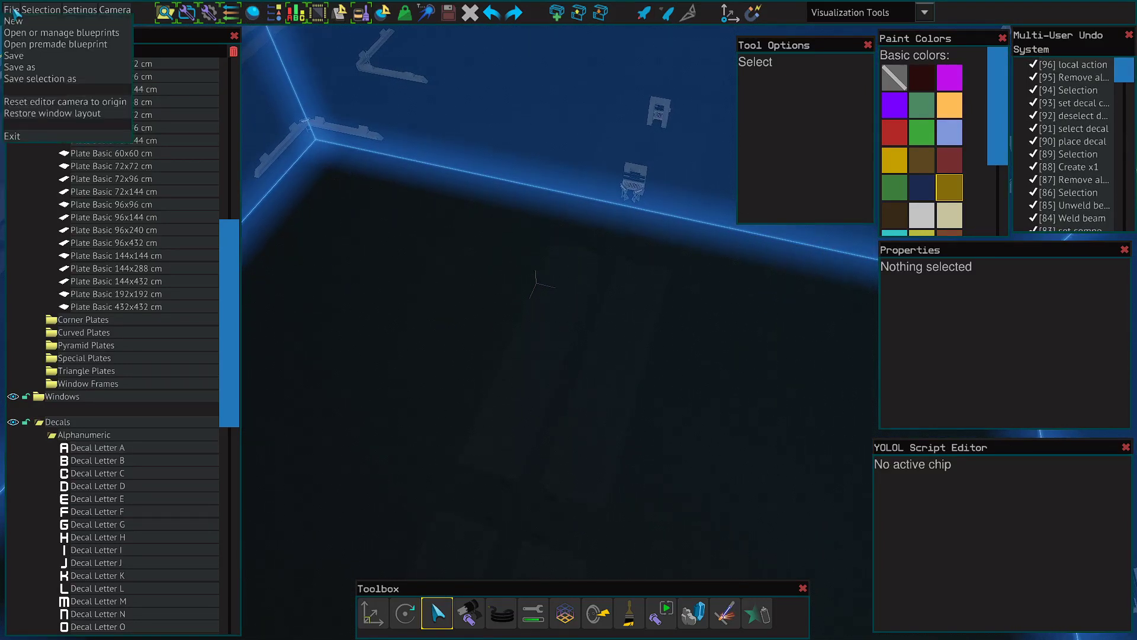
left_click(32, 45)
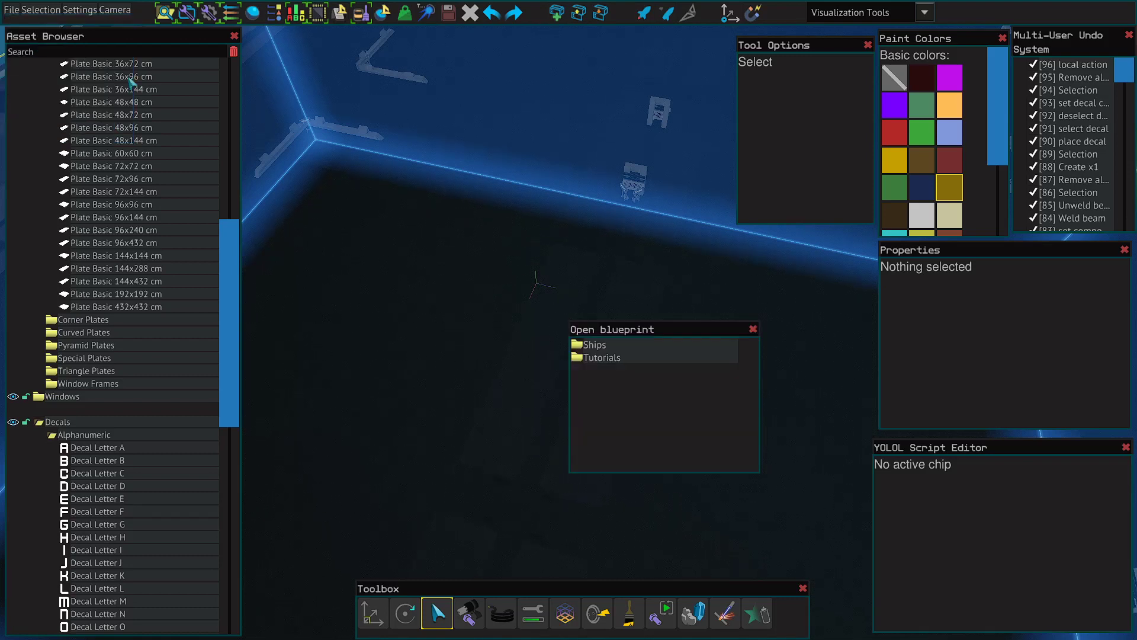
left_click(578, 346)
scroll(642, 379, "down", 2)
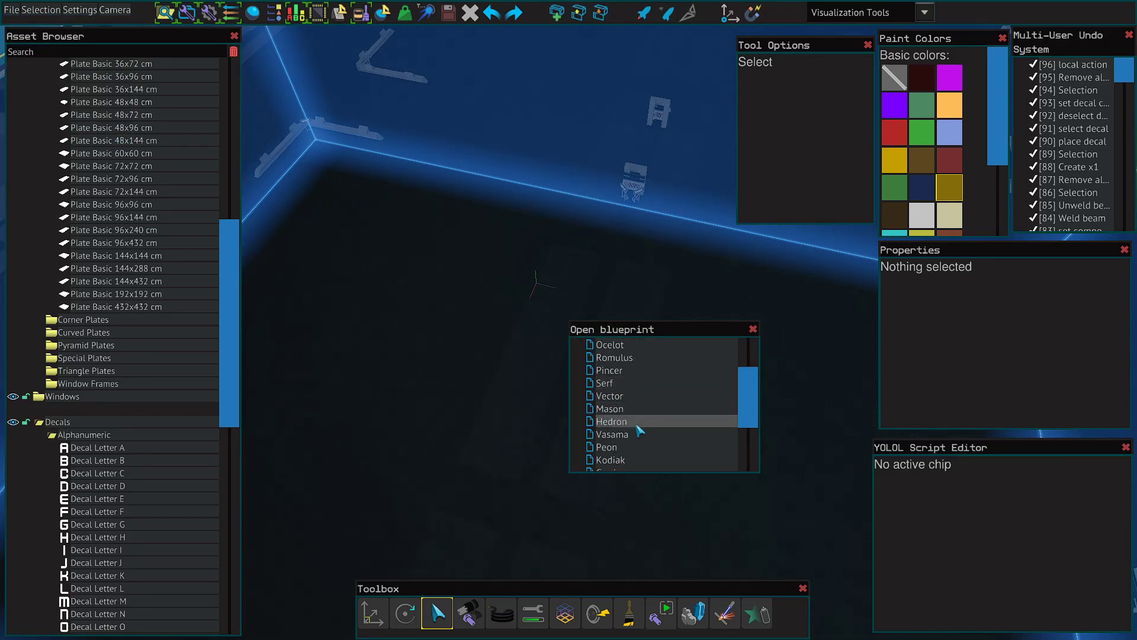
left_click(752, 329)
- Open the saved blueprint 2021.08.05 18:02 from the personal blueprints
left_click(12, 11)
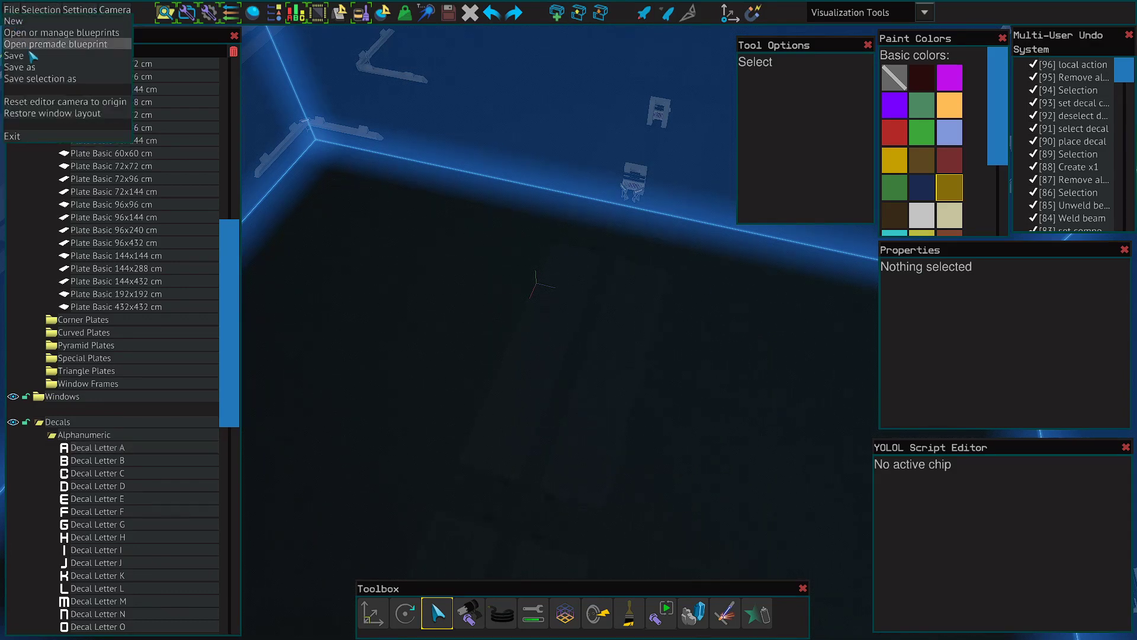
left_click(36, 32)
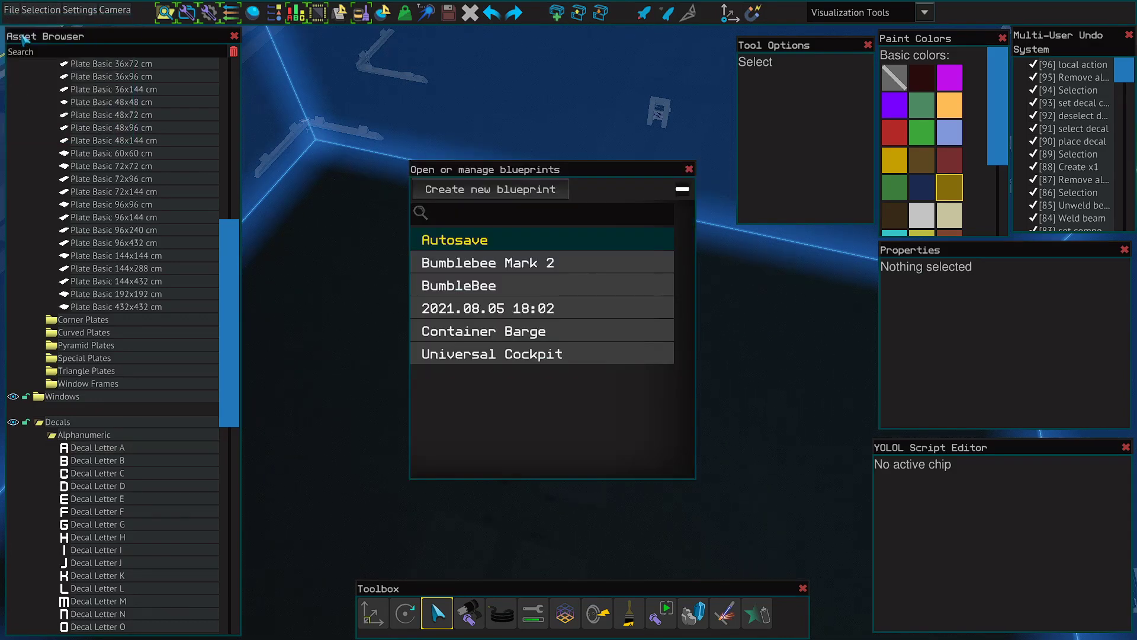
left_click(501, 262)
left_click(470, 290)
double_click(469, 309)
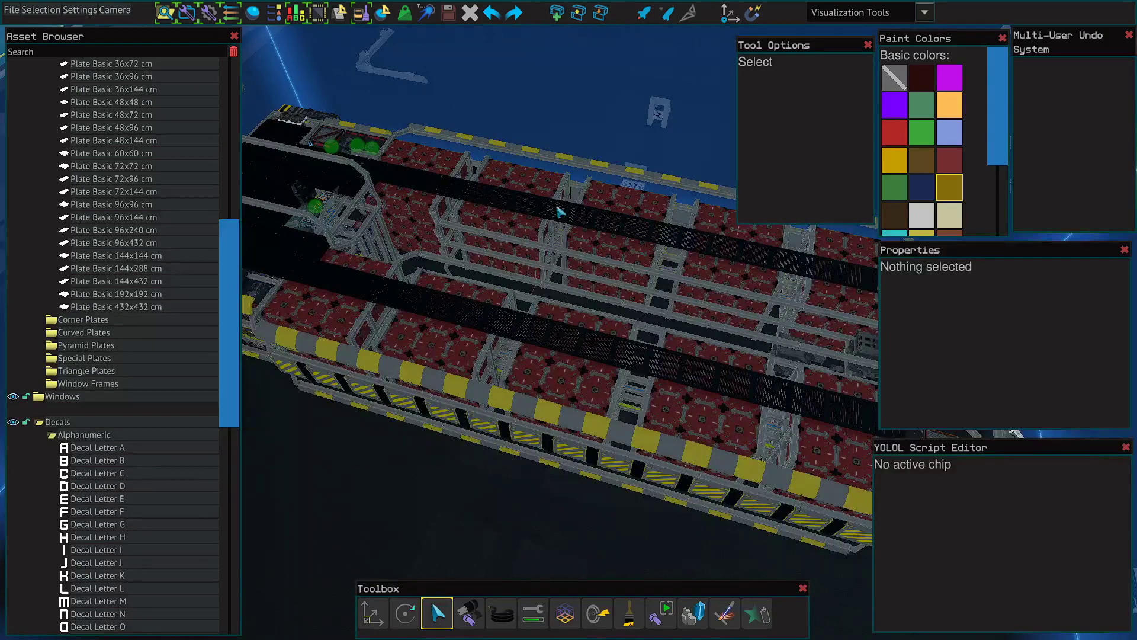
- Select the middle lever in the ship's cockpit to examine its data fields, and clear the selection
right_click_drag(486, 93, 485, 93)
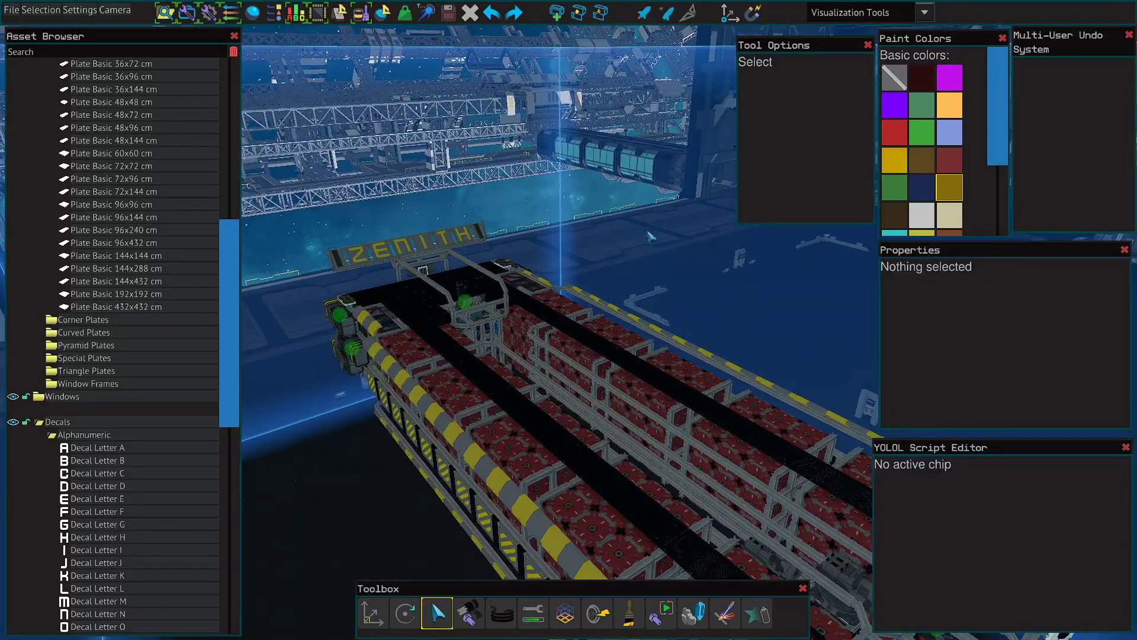
right_click_drag(586, 175, 587, 176)
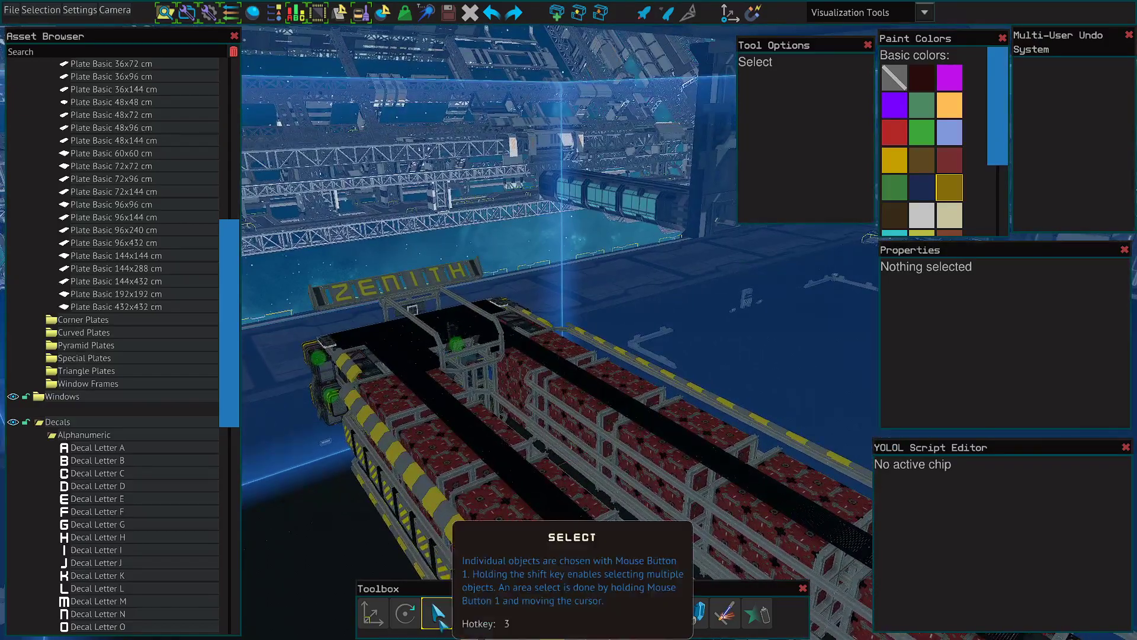
right_click_drag(526, 253, 530, 257)
key("w")
key("w")
left_click(530, 257)
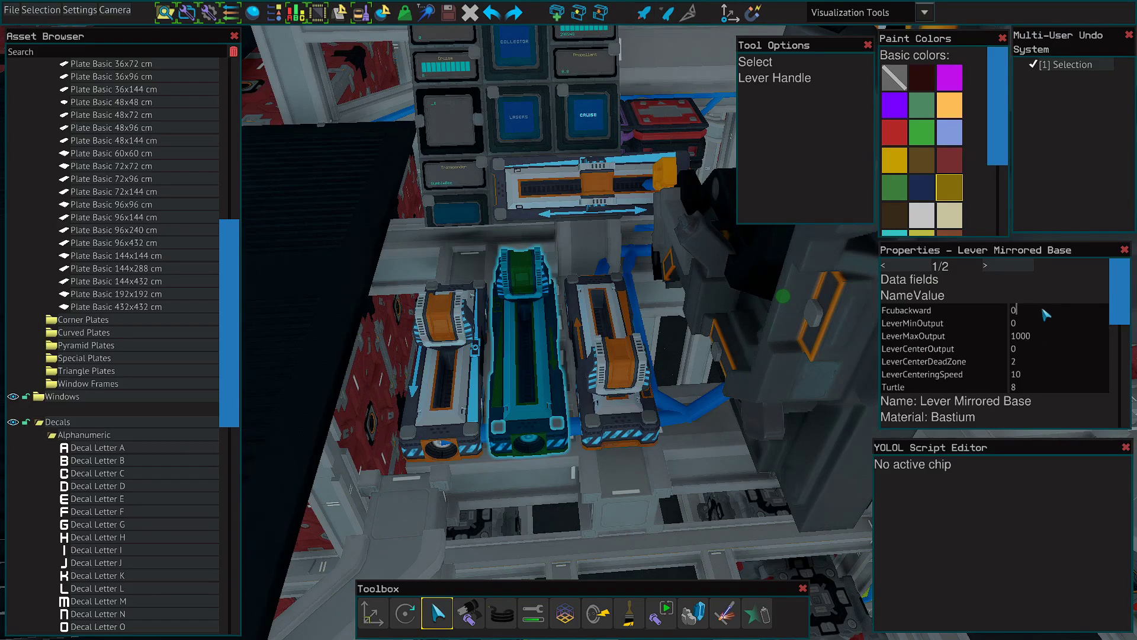
key("s")
left_click(572, 176)
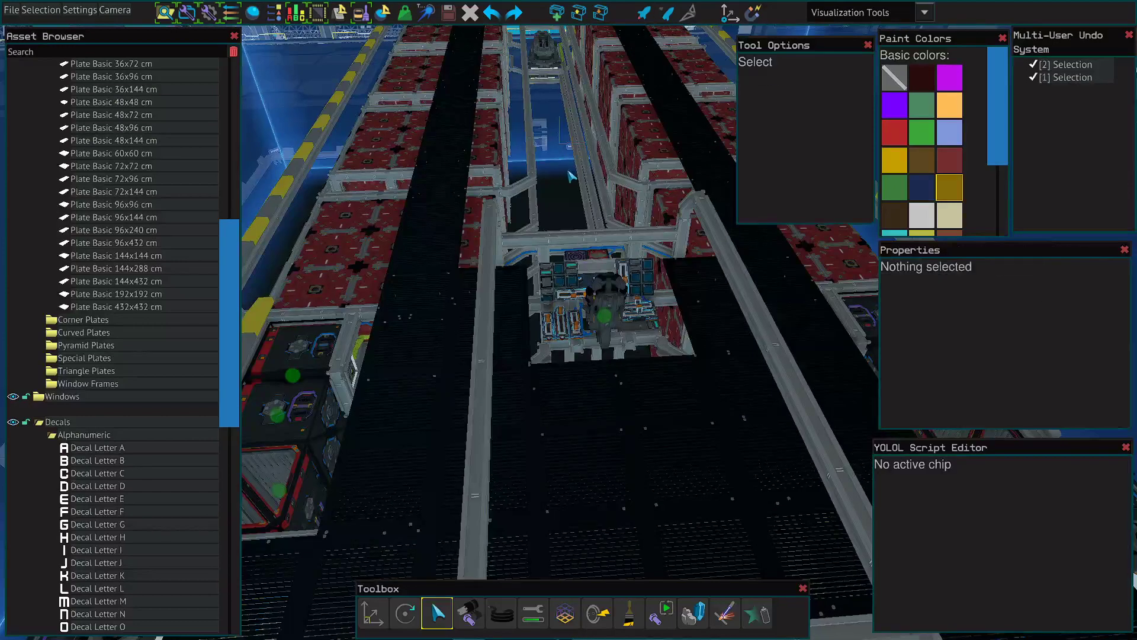
- Select the Advanced YOLOL Chip in the rack behind the cockpit to examine its script, and clear the selection
key("w")
key("w")
right_click_drag(571, 176, 572, 175)
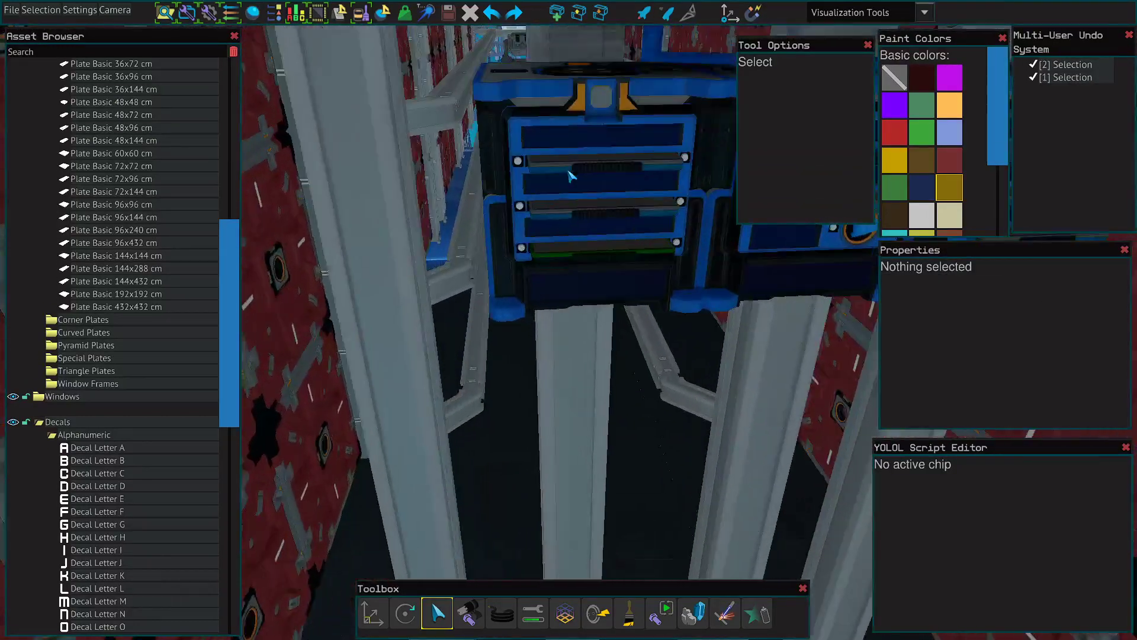
left_click(585, 250)
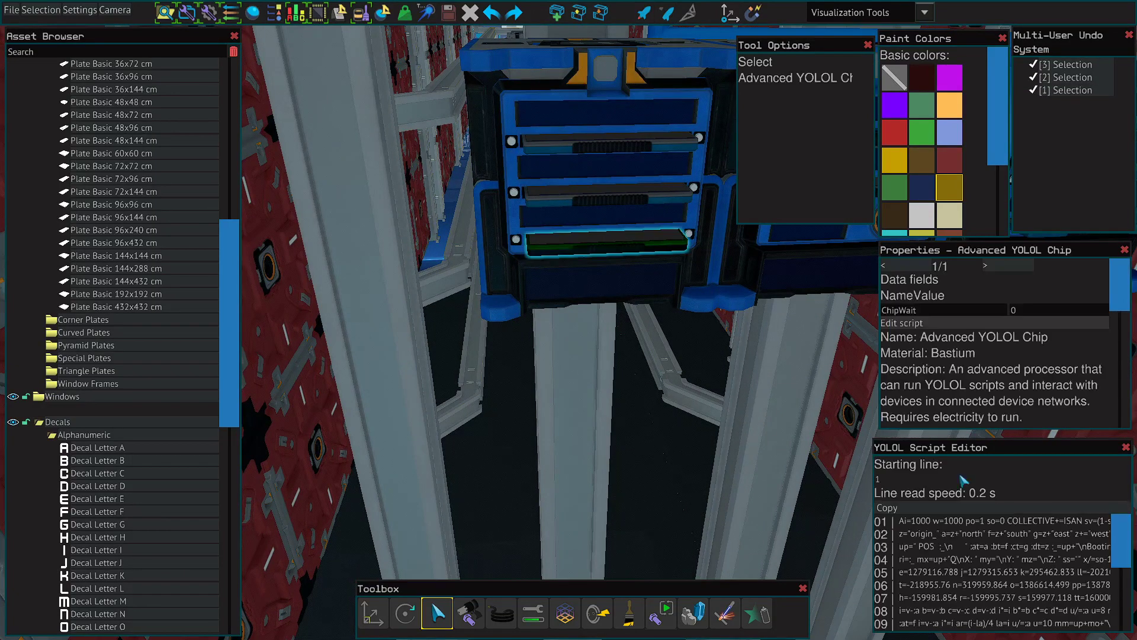
left_click(665, 471)
right_click_drag(662, 519, 663, 515)
key("s")
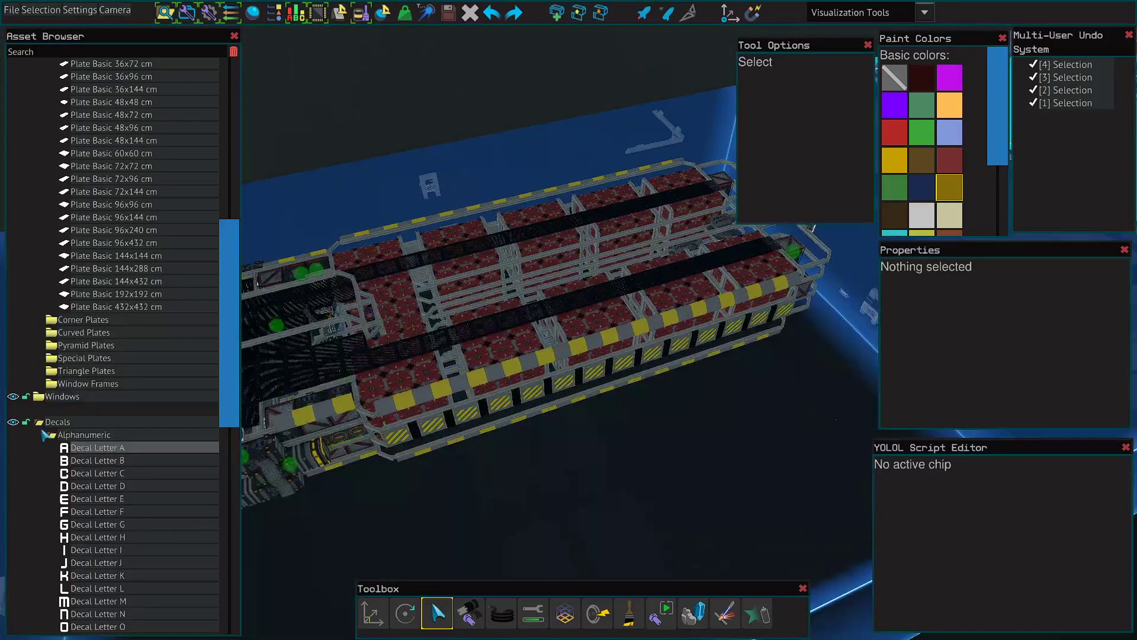
- Collapse the Decals, Plates, My module designs and My Modules folders in the asset list
key("w")
left_click(39, 423)
scroll(39, 367, "up", 10)
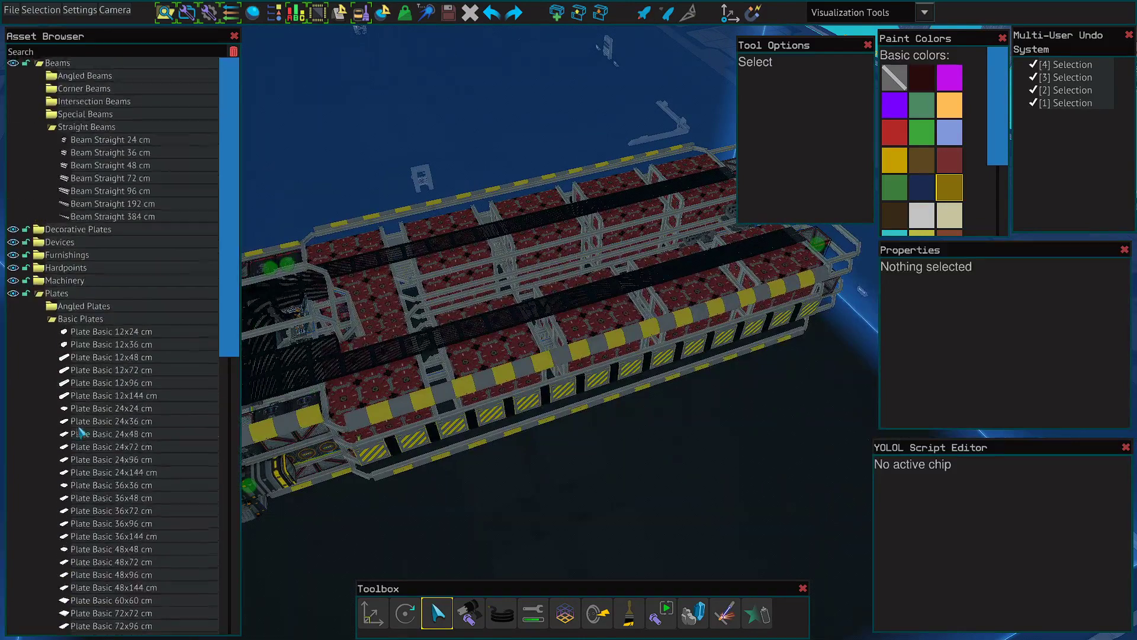
left_click(39, 296)
right_click_drag(390, 127, 391, 130)
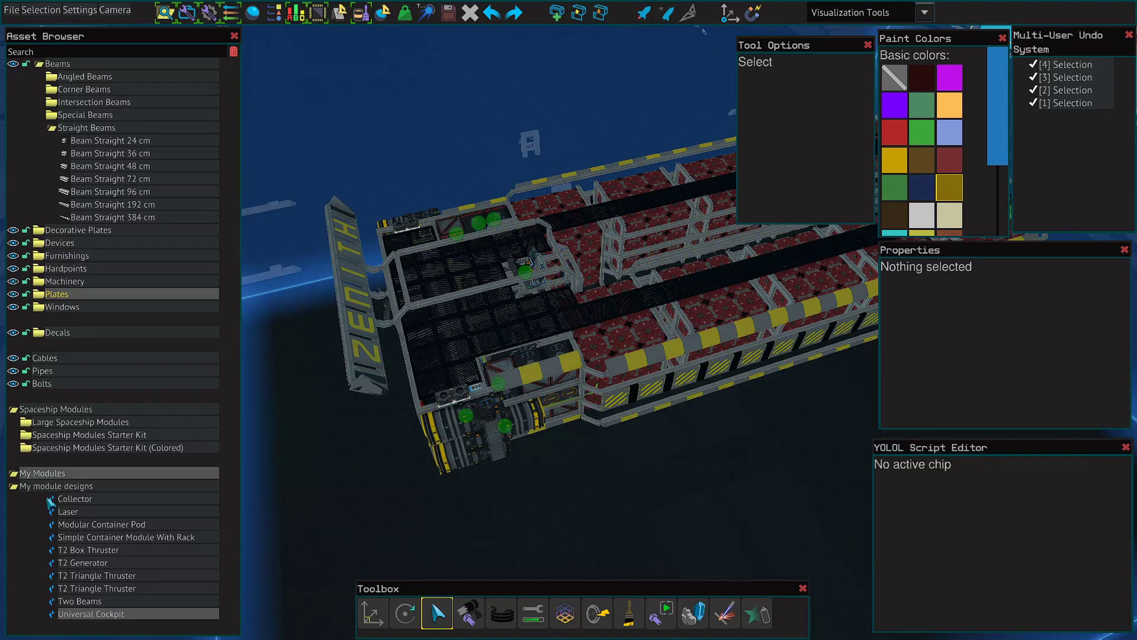
left_click(11, 487)
left_click(12, 474)
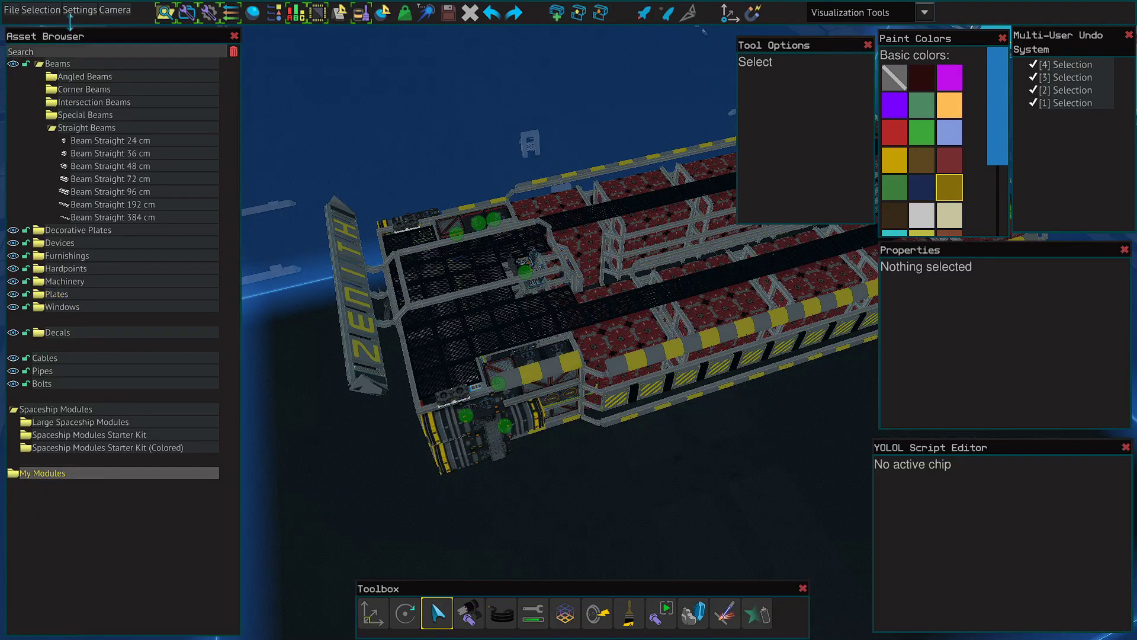
- Try the Beams layer's lock and visibility toggles, inspecting the ship with its beams hidden, and restore both settings
left_click(26, 63)
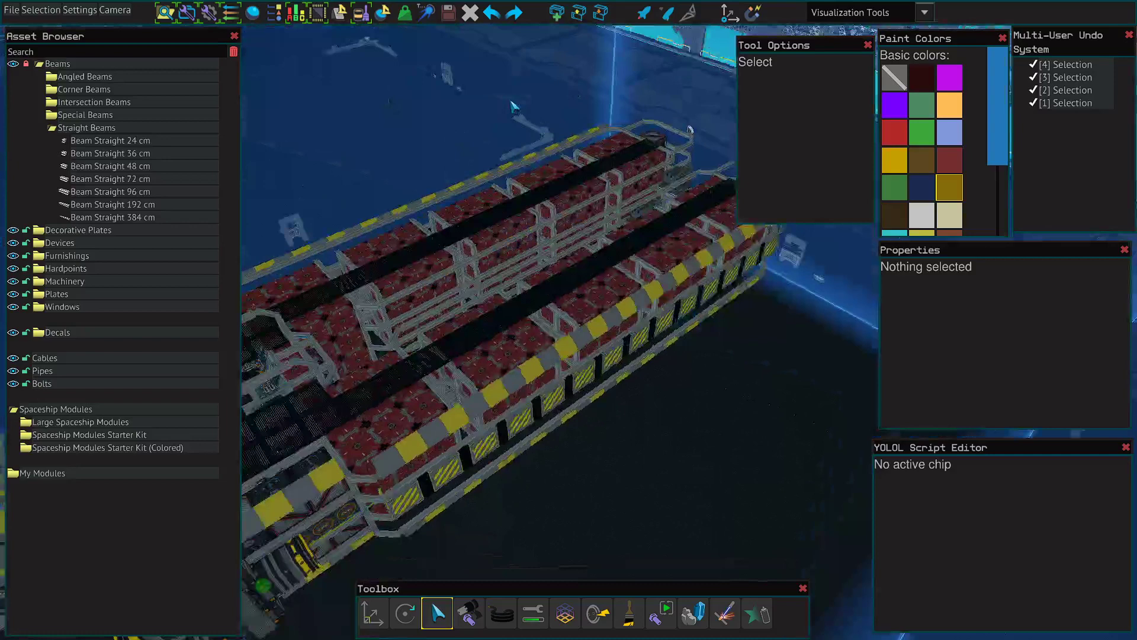
right_click_drag(490, 195, 538, 183)
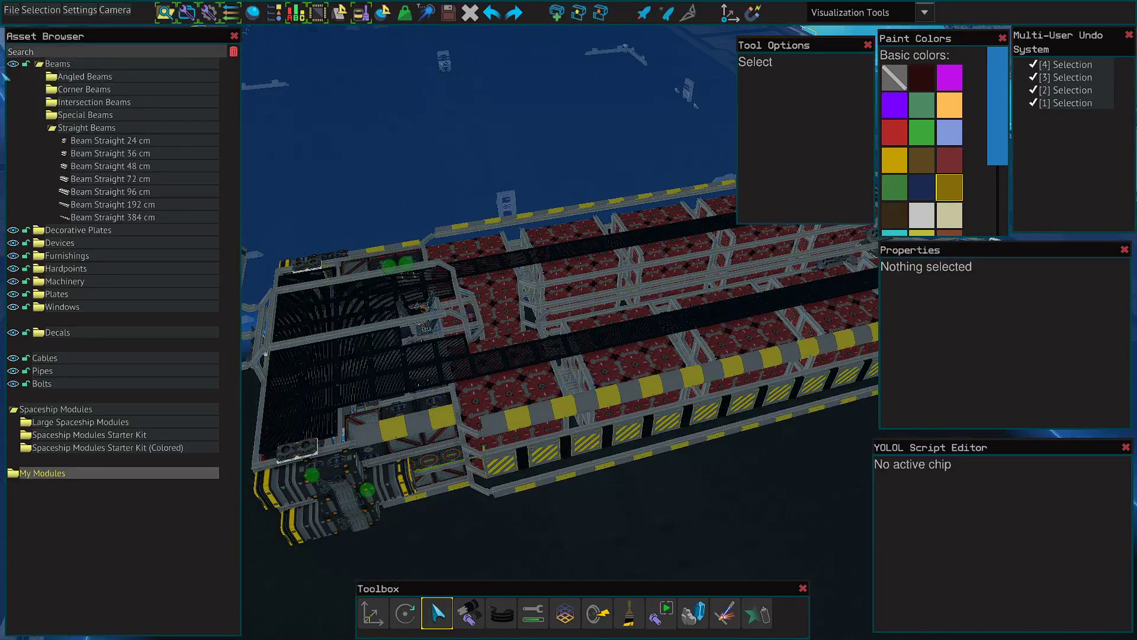
left_click(13, 64)
key("w")
right_click_drag(409, 77, 409, 78)
key("w")
key("s")
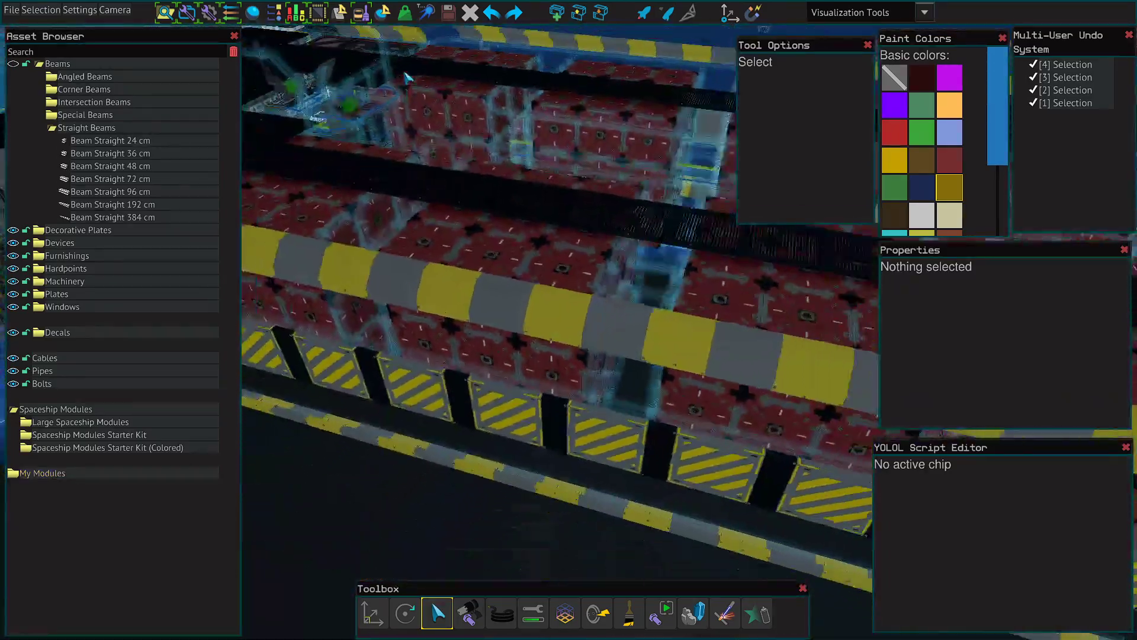
key("s")
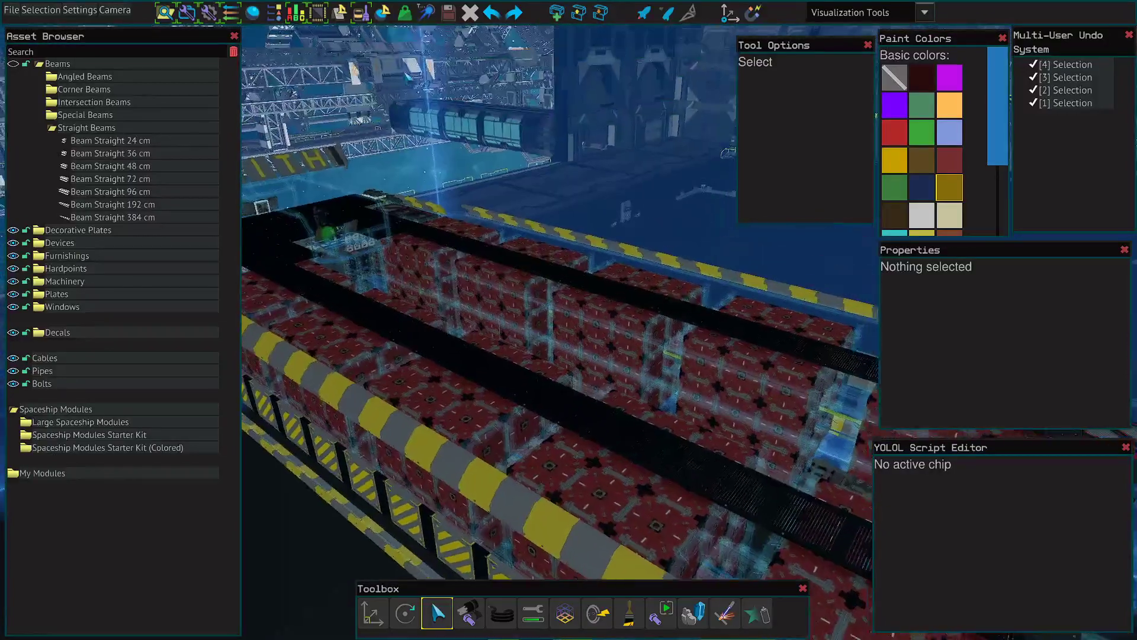
left_click(13, 65)
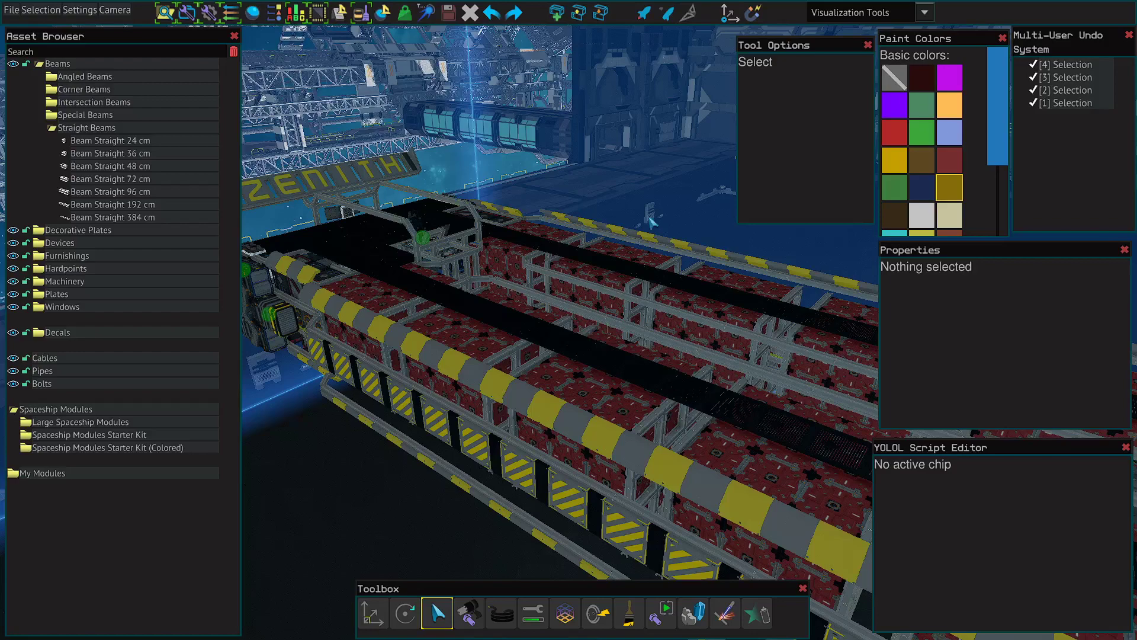
- Switch to the Durability tool and examine the durability colouring and warp class across the whole ship
key("s")
key("d")
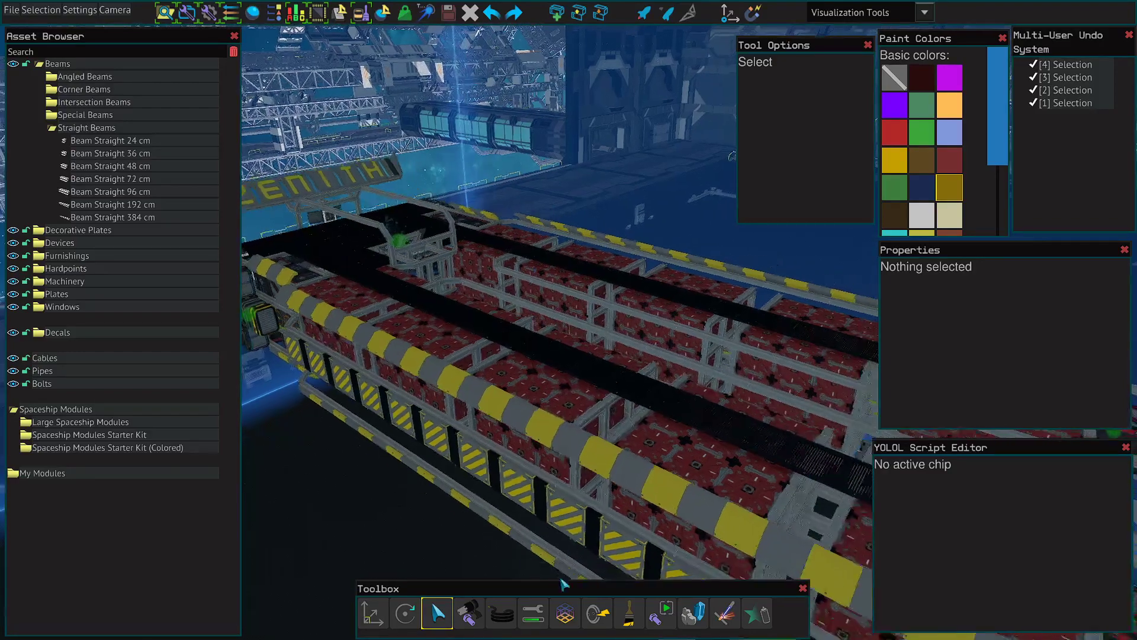
right_click_drag(567, 321, 597, 173)
key("w")
key("s")
key("d")
key("w")
key("w")
key("s")
key("a")
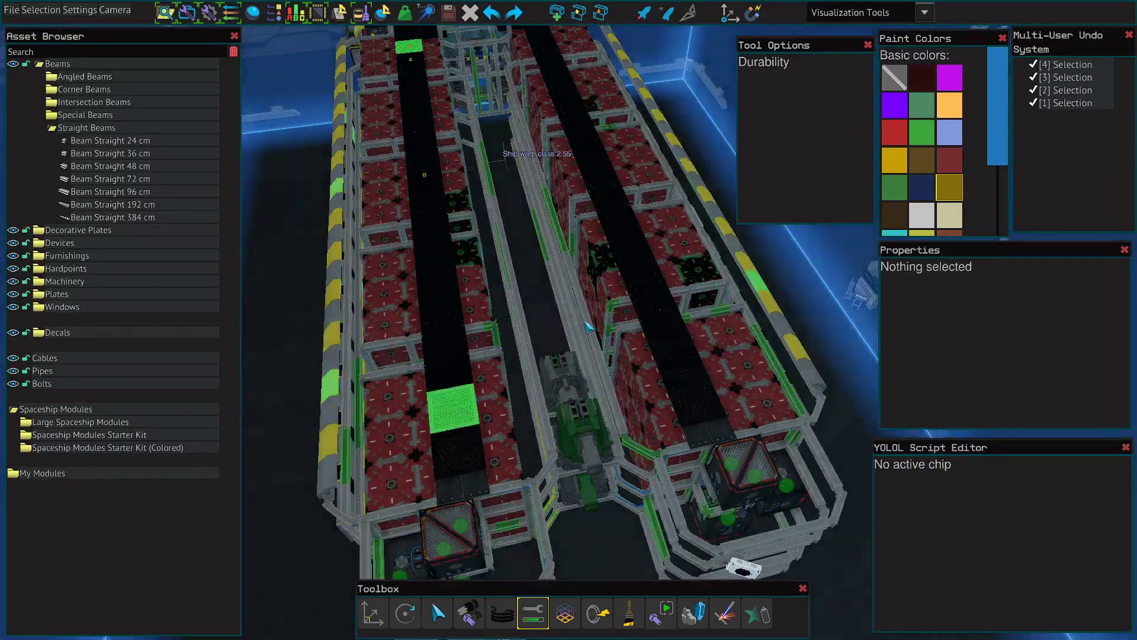
right_click_drag(743, 422, 742, 421)
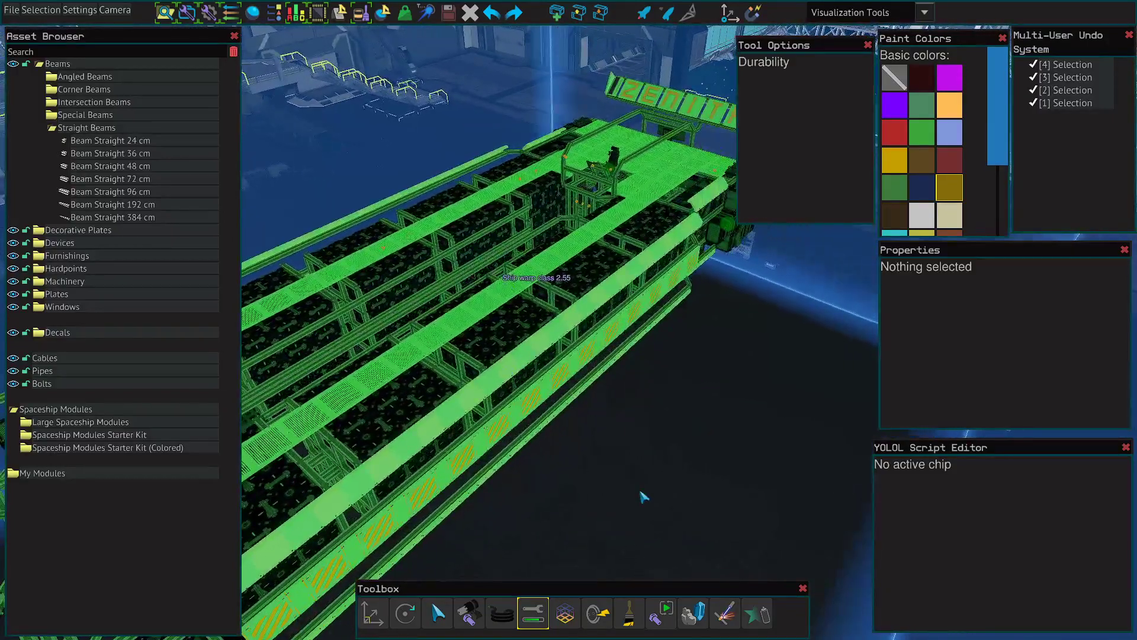
right_click_drag(643, 496, 606, 288)
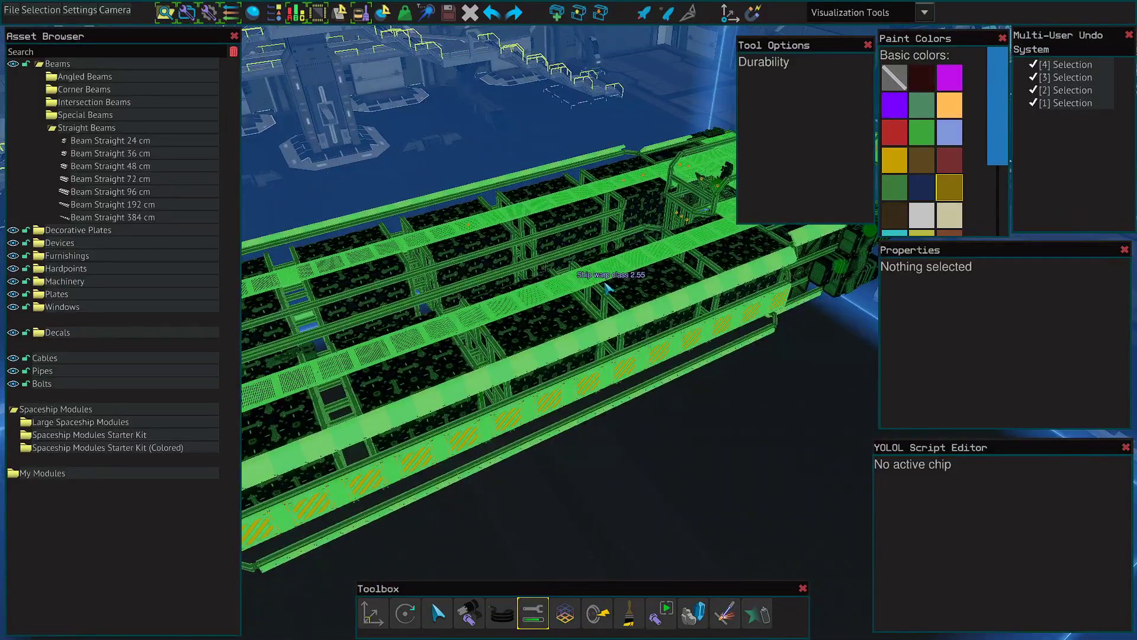
right_click_drag(736, 500, 736, 500)
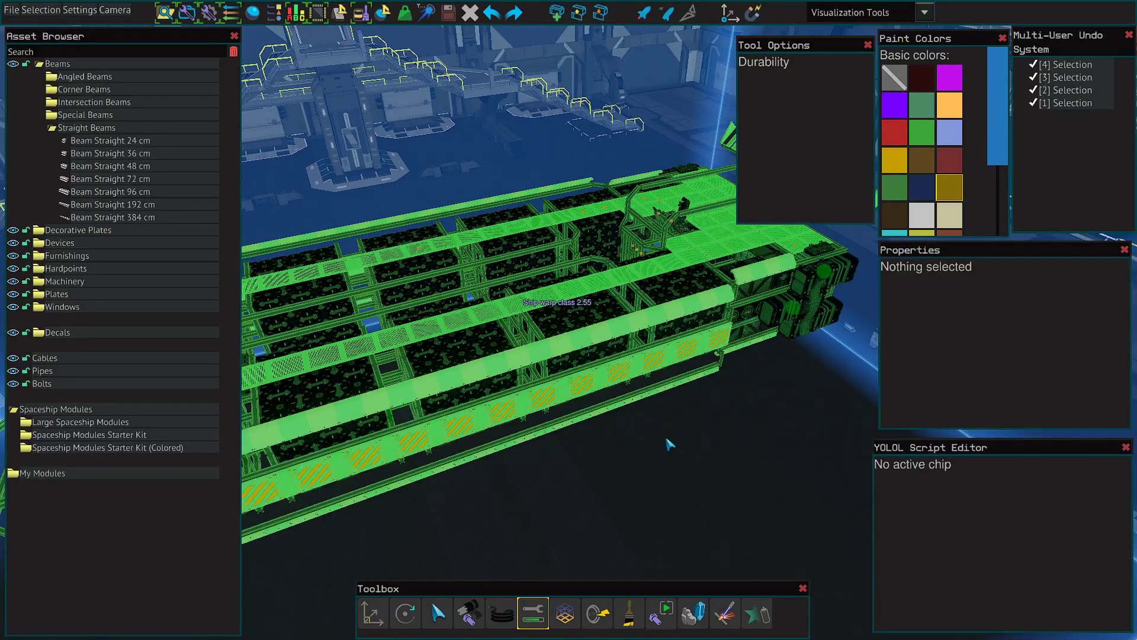
right_click_drag(667, 439, 667, 439)
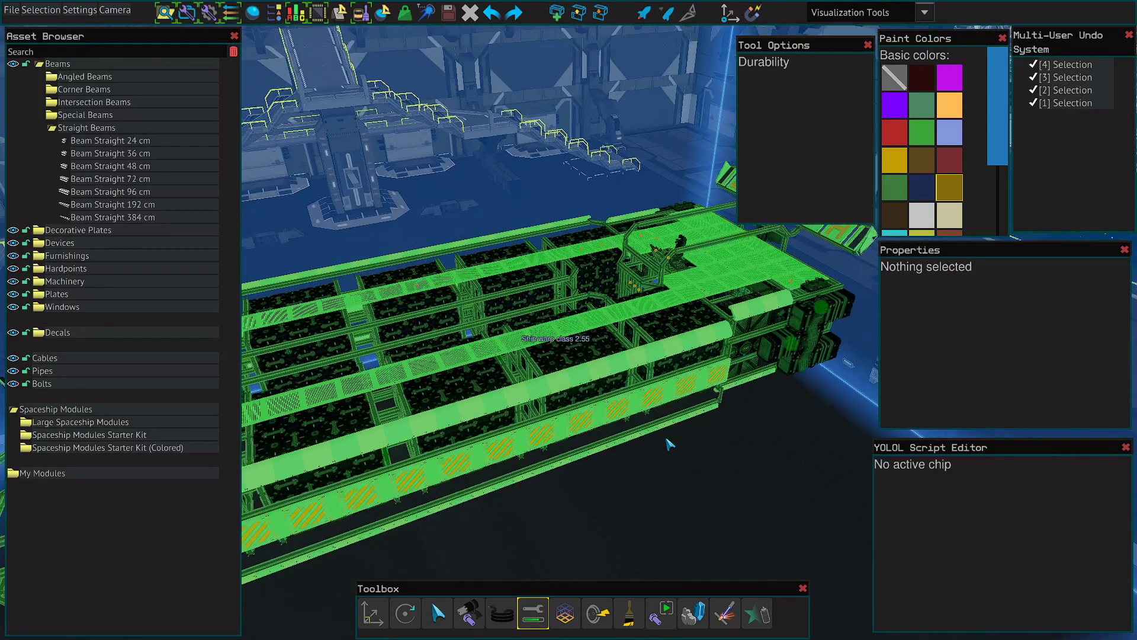
- Find the marked weakest grated deck plate beside the cockpit and examine its durability warning and bolt connections
key("w")
right_click_drag(692, 484, 751, 502)
key("w")
scroll(755, 507, "up", 5)
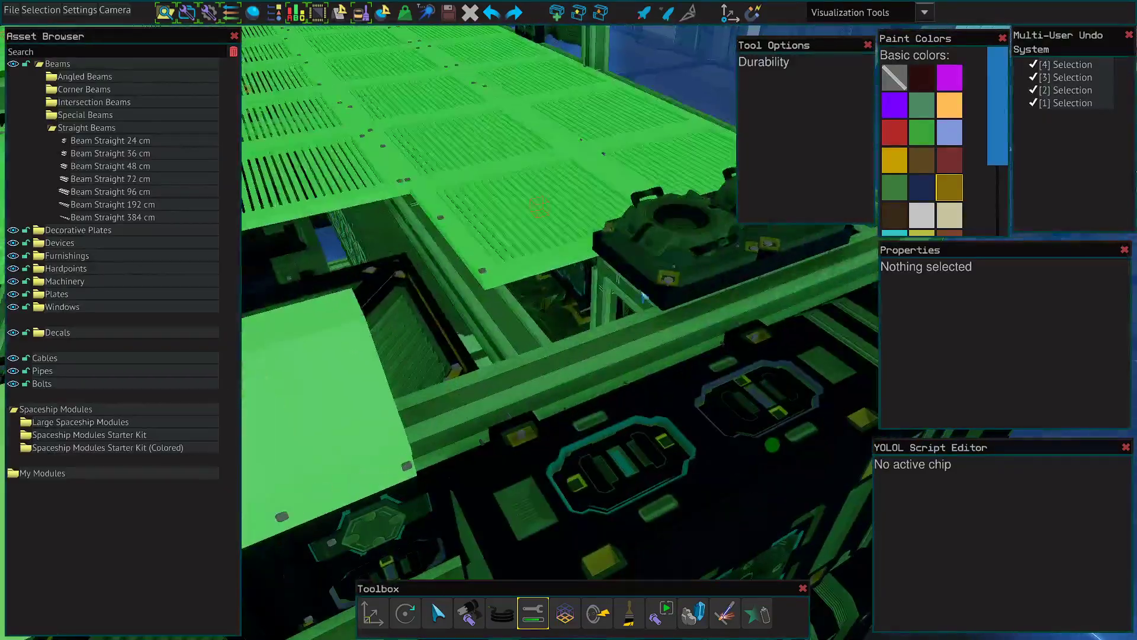
left_click(541, 213)
scroll(701, 338, "down", 5)
right_click_drag(701, 337, 702, 337)
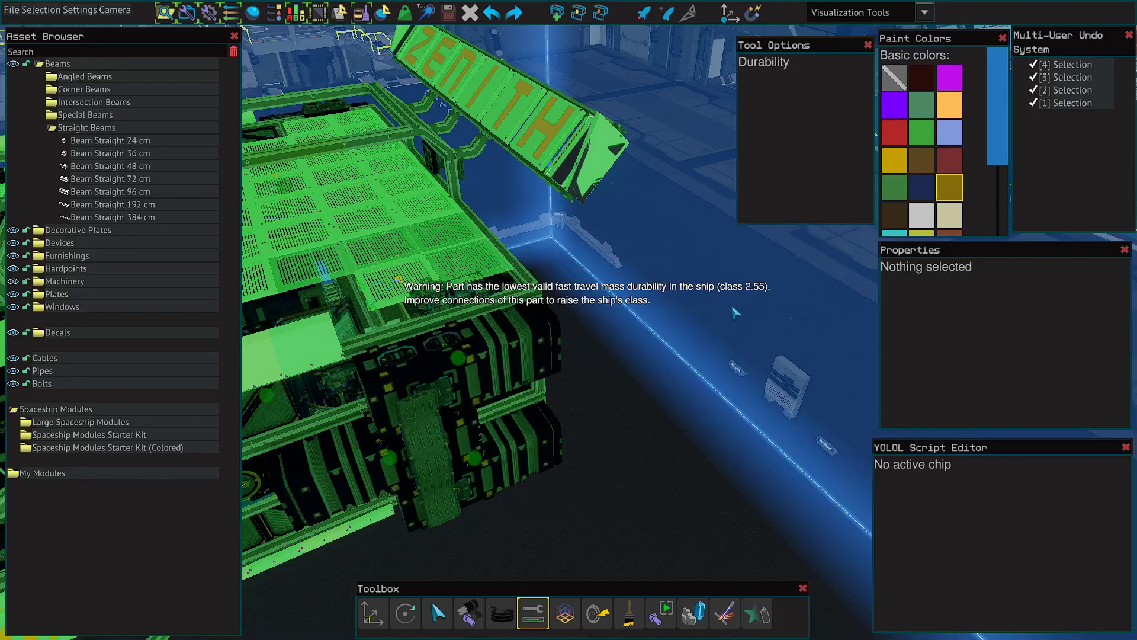
scroll(728, 338, "up", 6)
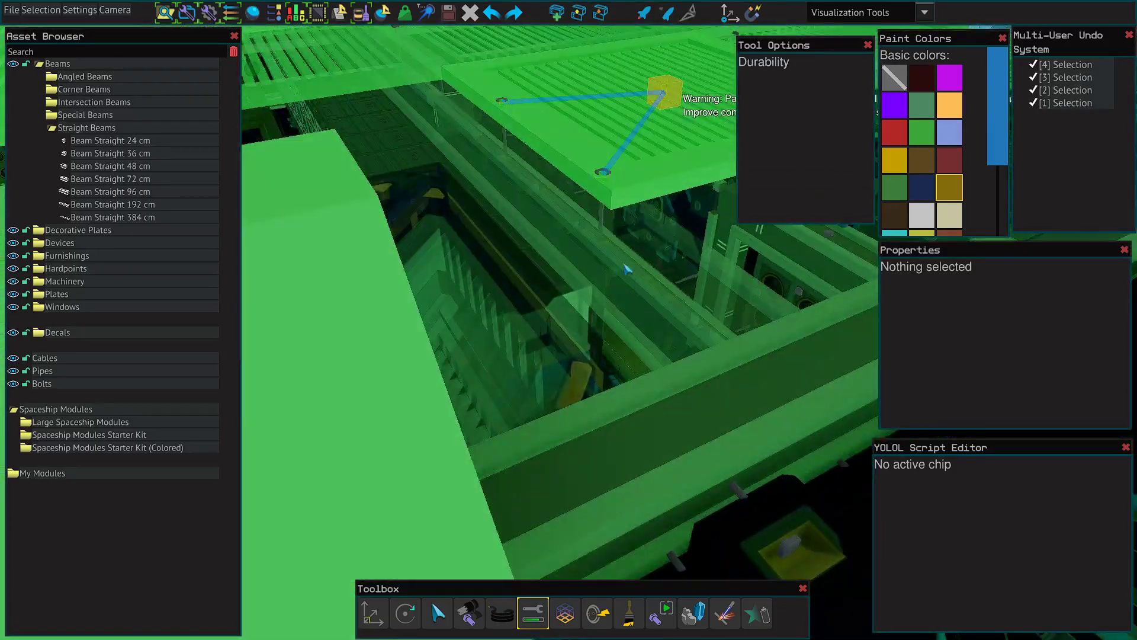
scroll(628, 270, "down", 6)
- Add two bolts along the edge of the weak grated deck plate beside the cockpit
right_click_drag(677, 389, 724, 440)
key("w")
key("b")
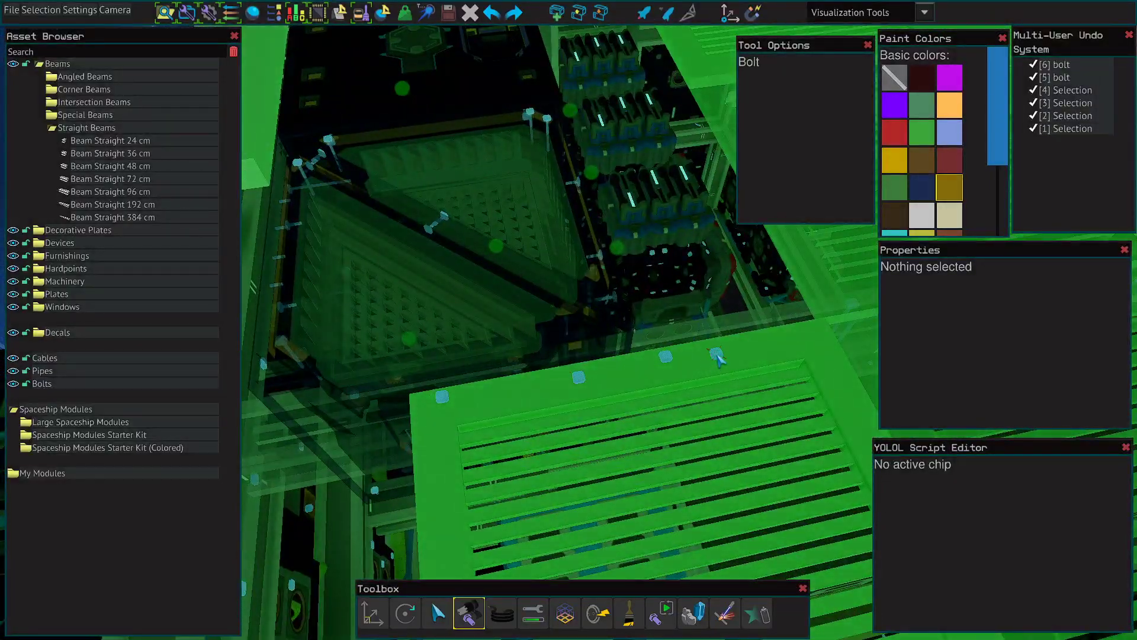
scroll(716, 356, "down", 6)
- Recheck the durability colouring and warp class of the whole ship with the Durability tool
key("6")
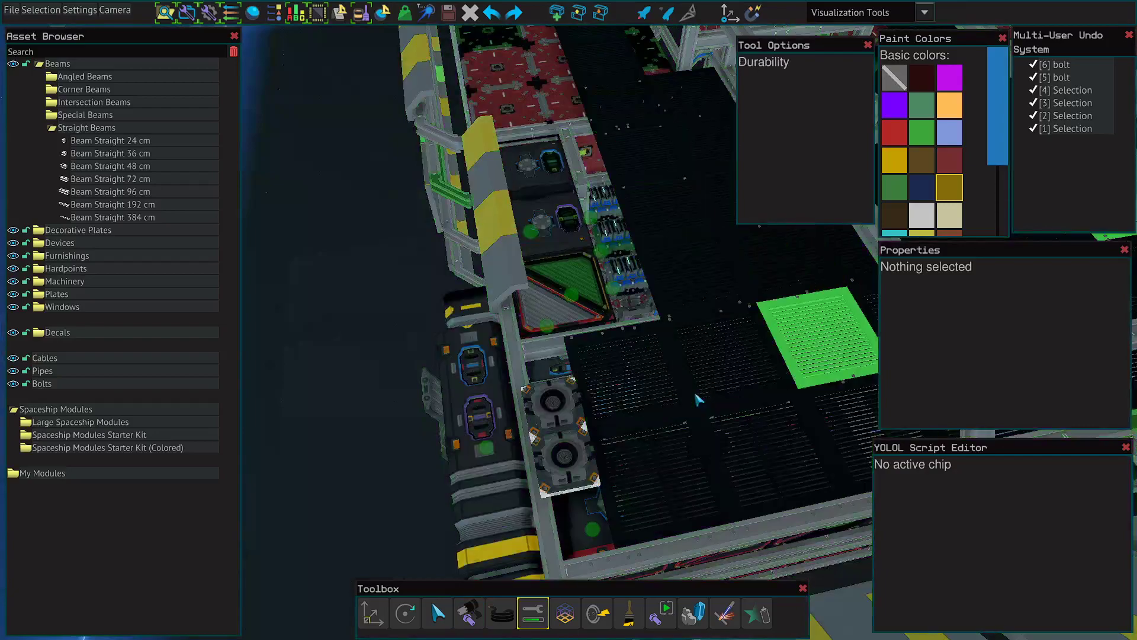
scroll(653, 378, "down", 4)
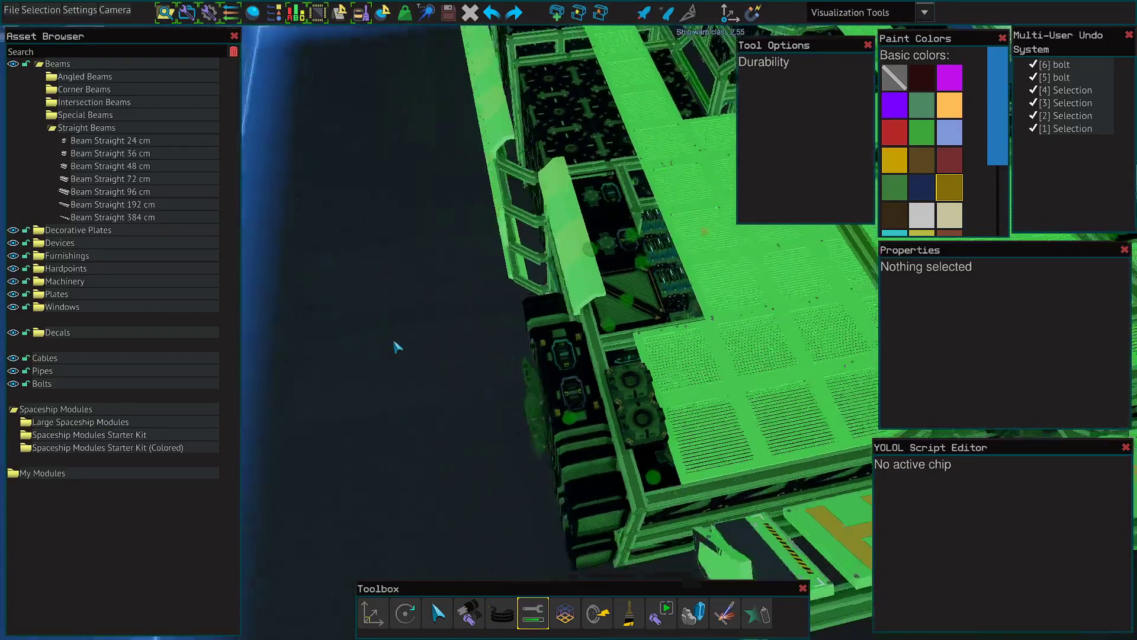
right_click_drag(359, 479, 358, 479)
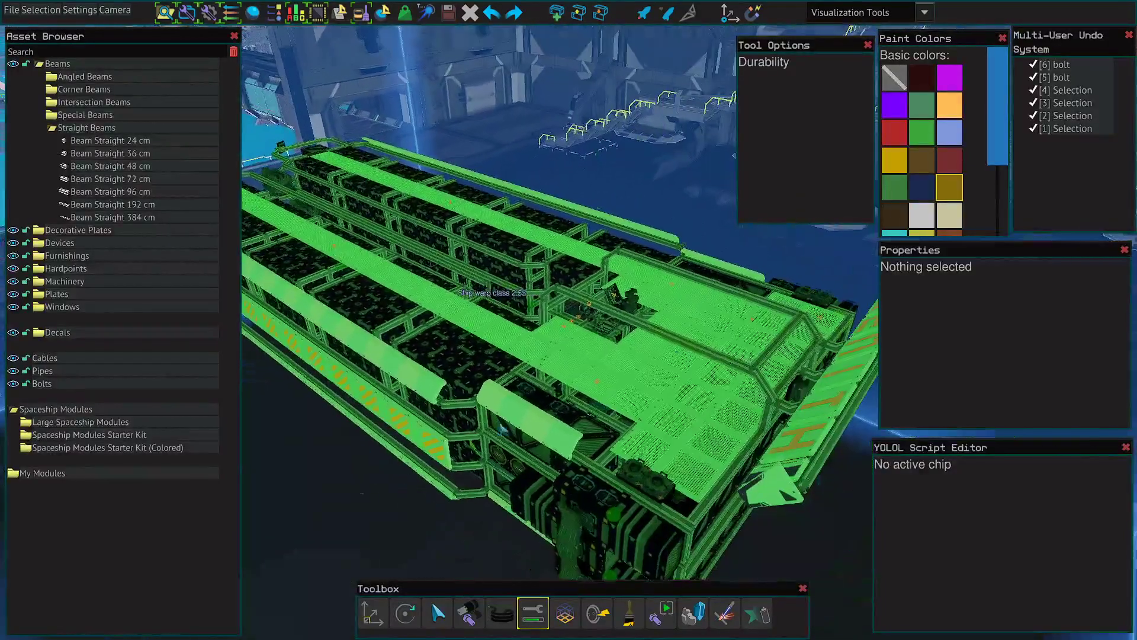
scroll(751, 336, "down", 4)
right_click_drag(447, 516, 498, 539)
scroll(446, 516, "up", 5)
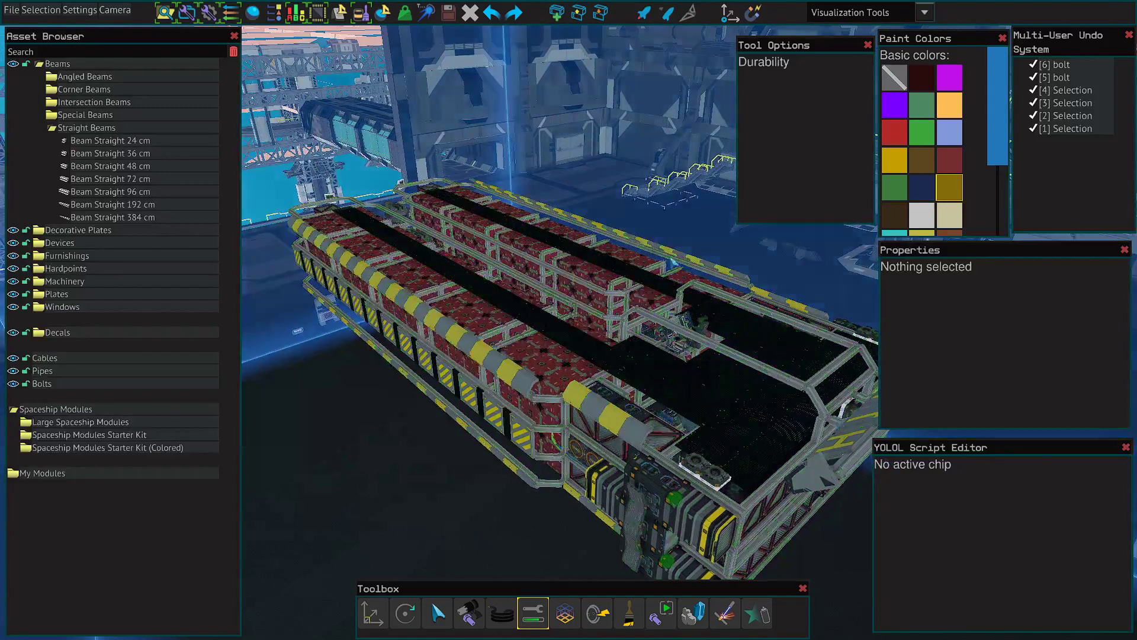
right_click_drag(674, 263, 590, 278)
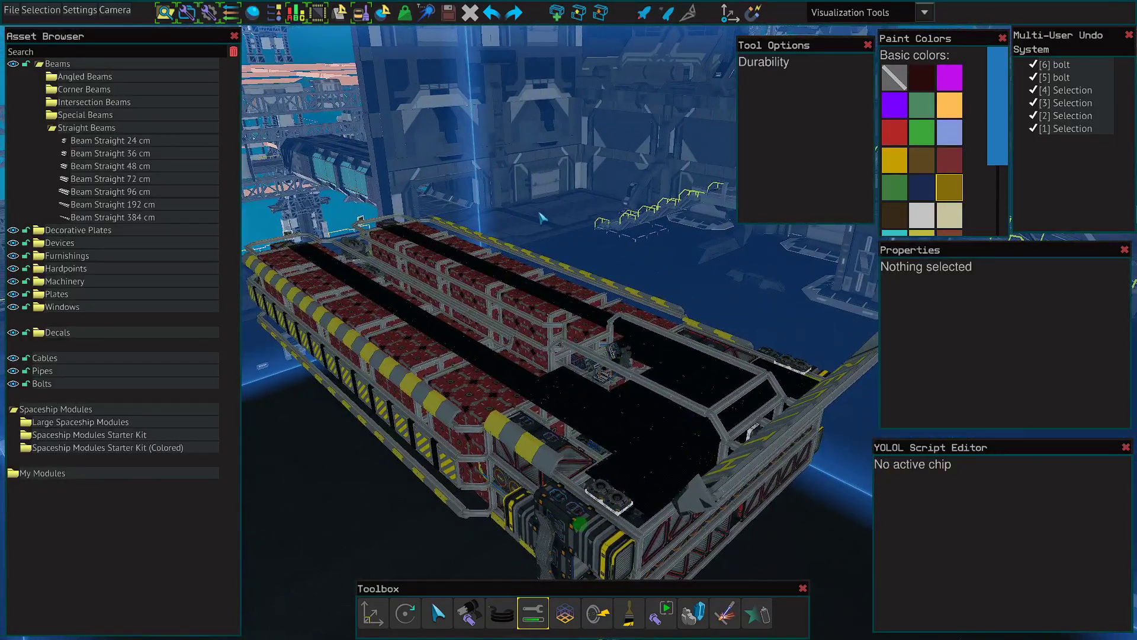
- Open the Virtual mass tool, review its custom, maximum and remove mass options, and close it without applying anything
left_click(405, 14)
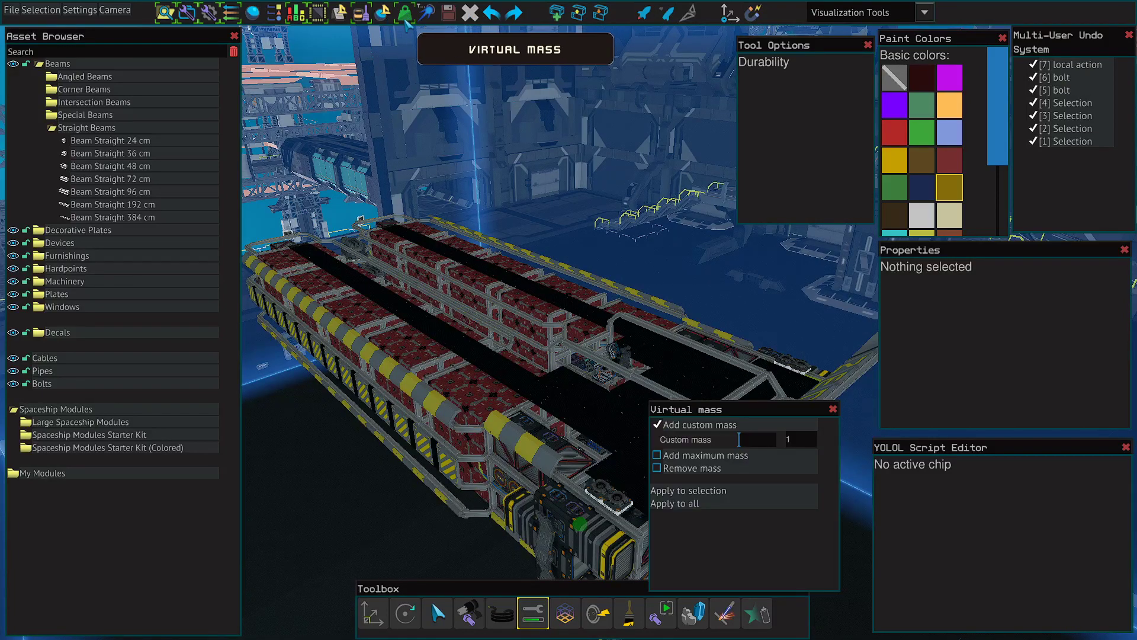
right_click_drag(566, 147, 567, 149)
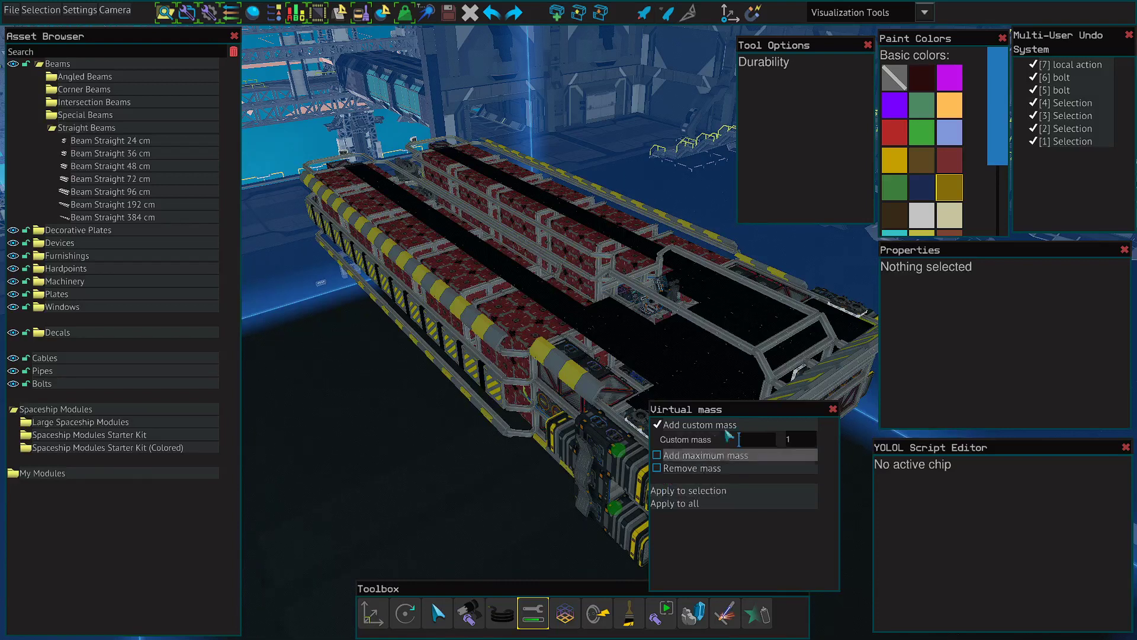
left_click_drag(740, 439, 687, 464)
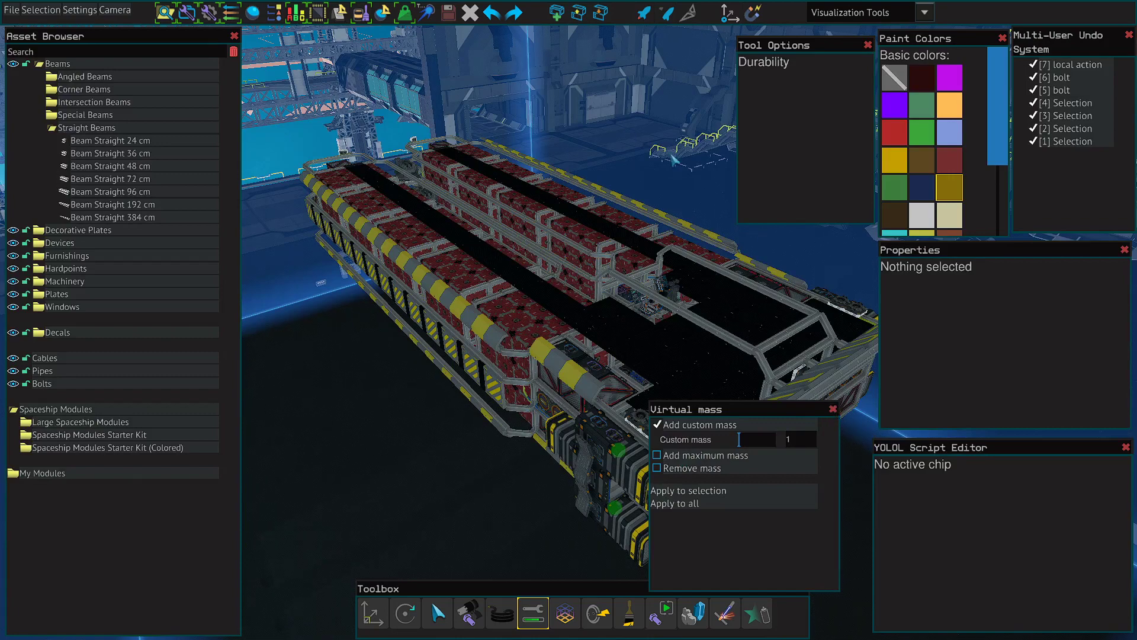
right_click_drag(655, 150, 670, 190)
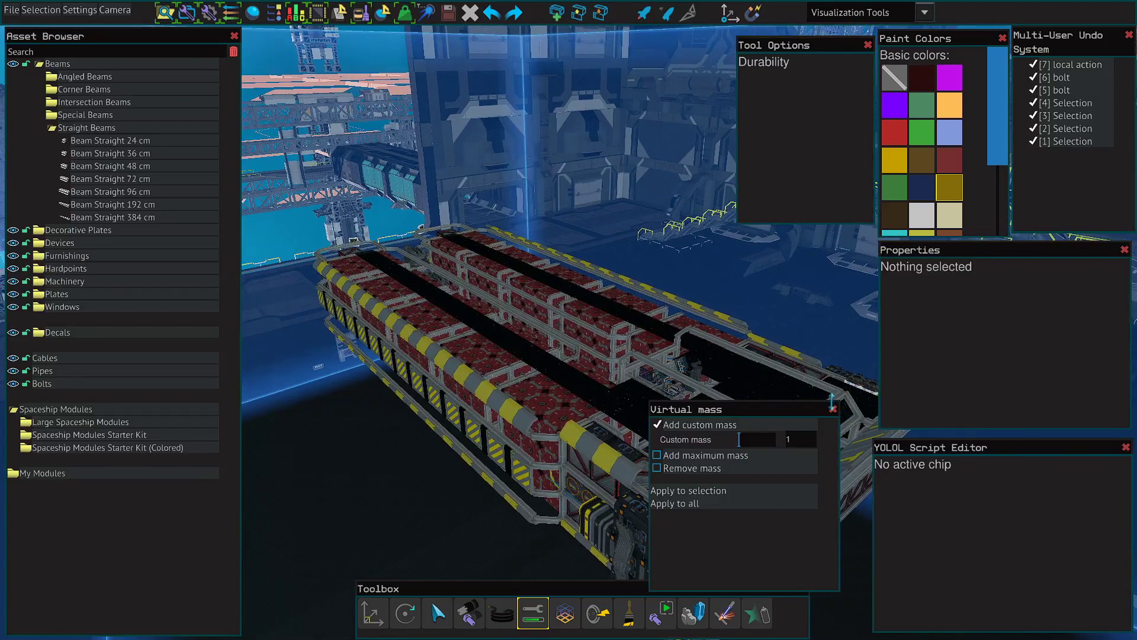
left_click(833, 408)
- Open the Thruster Field Name Tool and select the upper box thruster body at the ship's corner to inspect its data fields
left_click(427, 14)
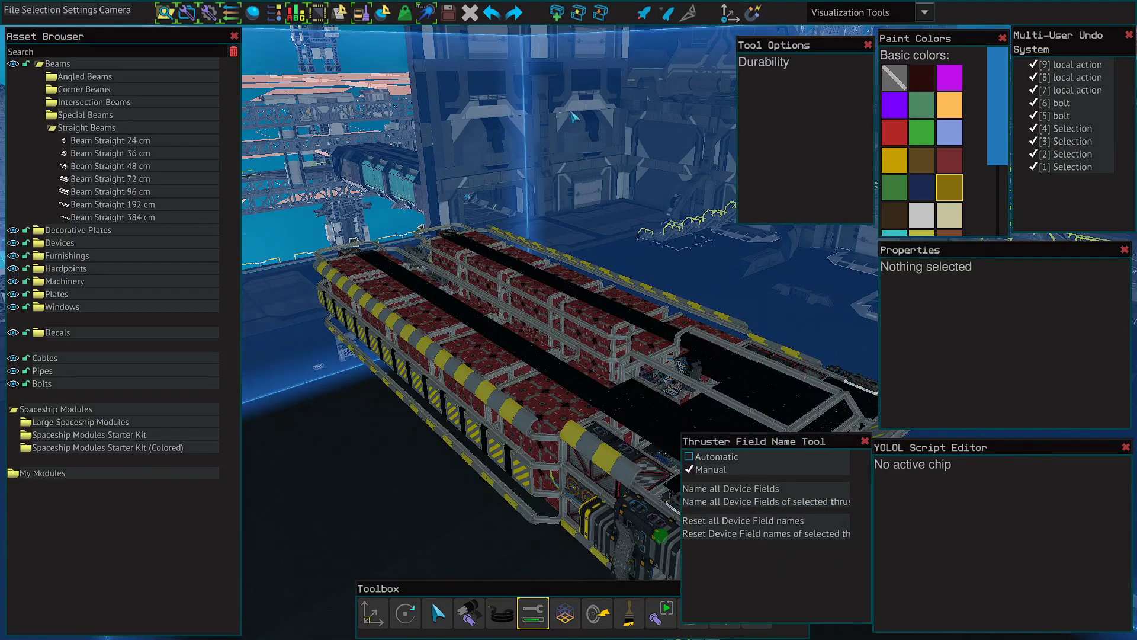
right_click_drag(572, 112, 529, 519)
key("1")
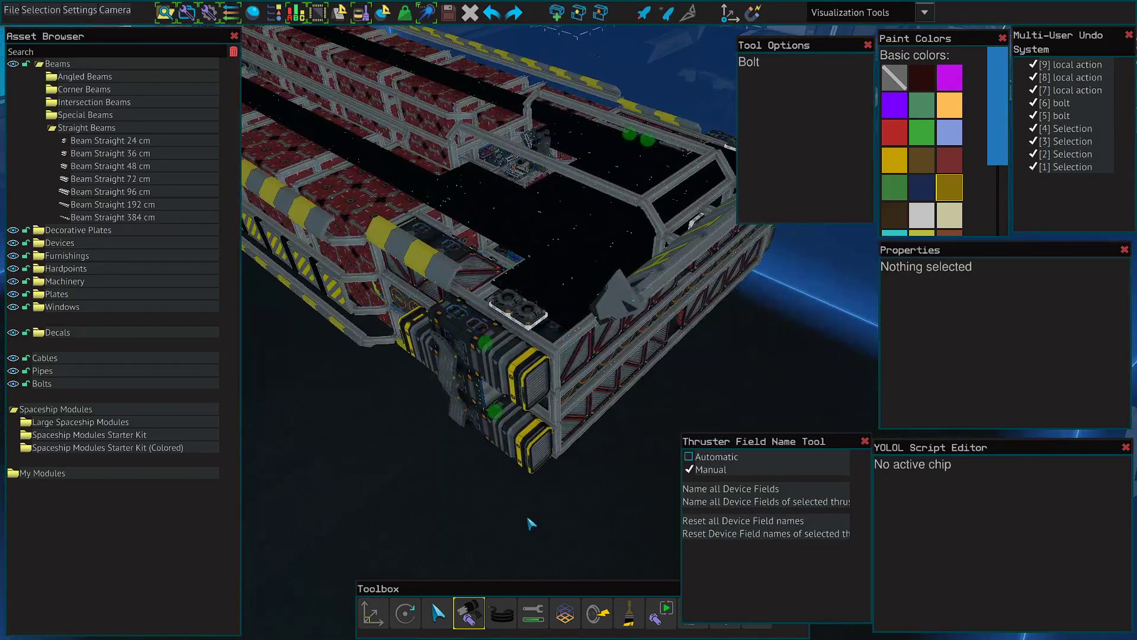
key("3")
key("w")
left_click(521, 374)
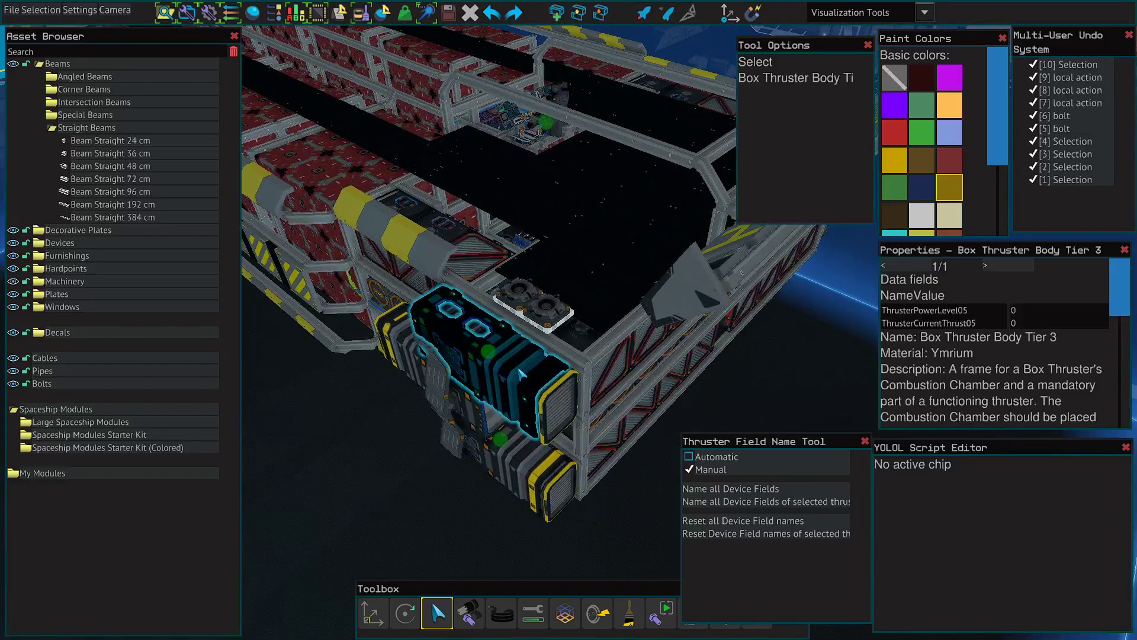
- Review the thruster field naming and reset options against the ship's thrusters and close the Thruster Field Name Tool
right_click_drag(785, 383, 785, 384)
key("w")
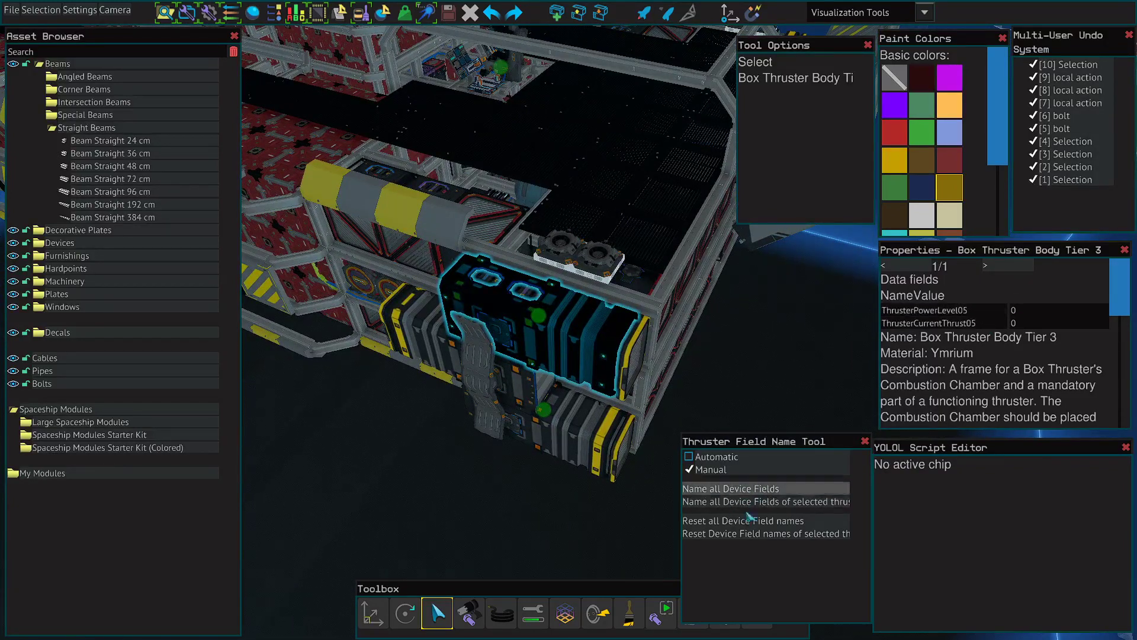
scroll(762, 420, "down", 10)
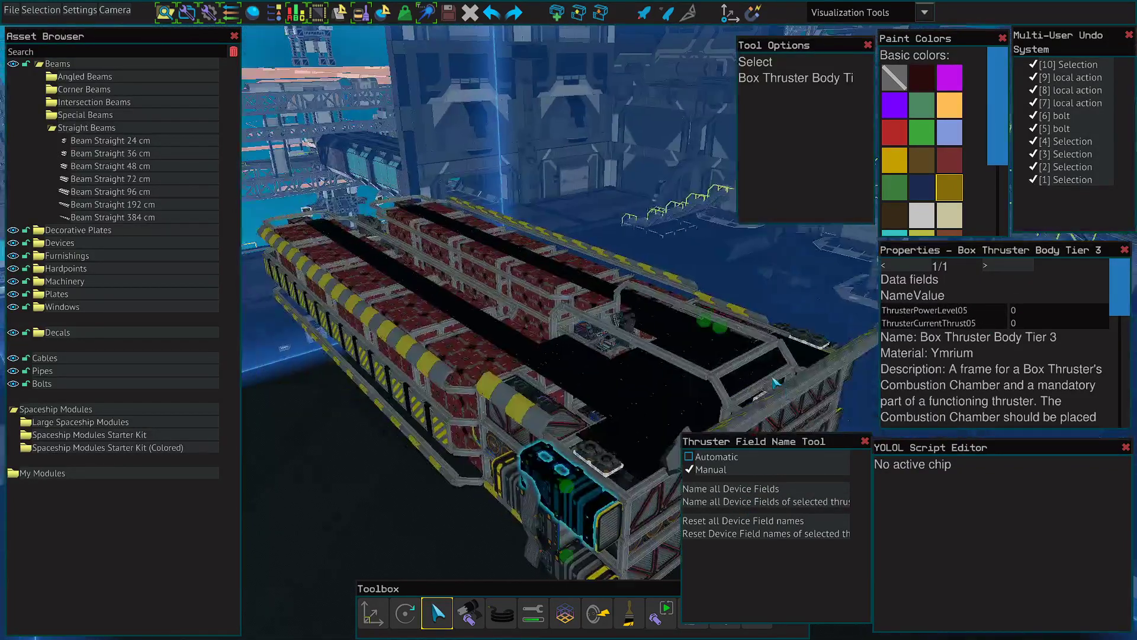
right_click_drag(774, 382, 775, 382)
right_click_drag(822, 428, 864, 454)
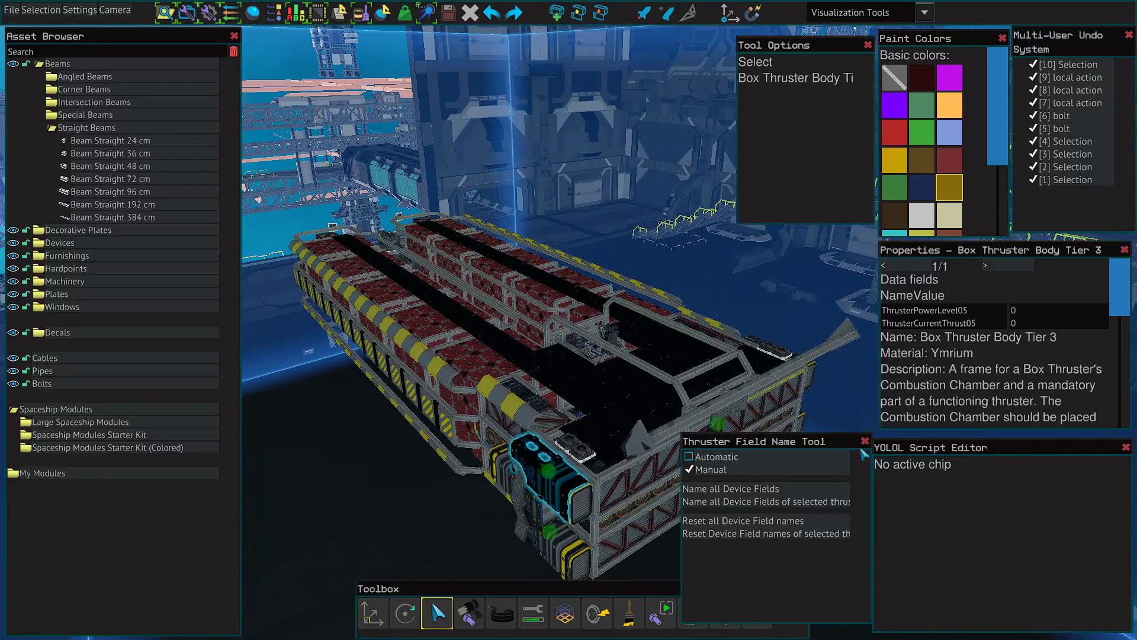
left_click(865, 441)
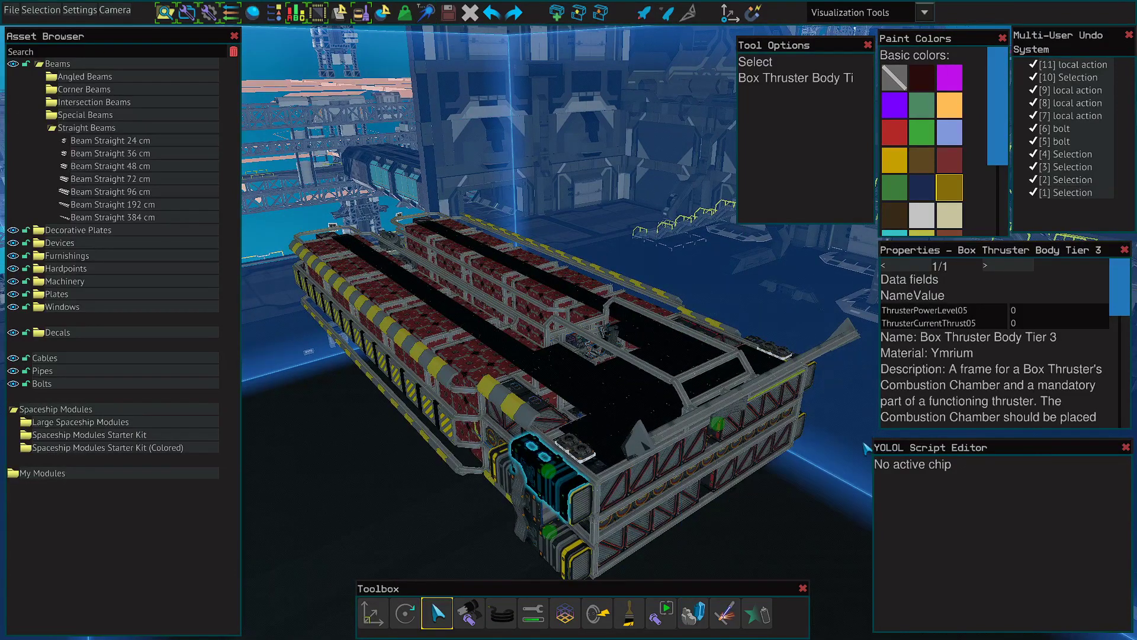
- Clear the thruster selection and start test mode with the ship
right_click_drag(652, 134, 657, 138)
key("w")
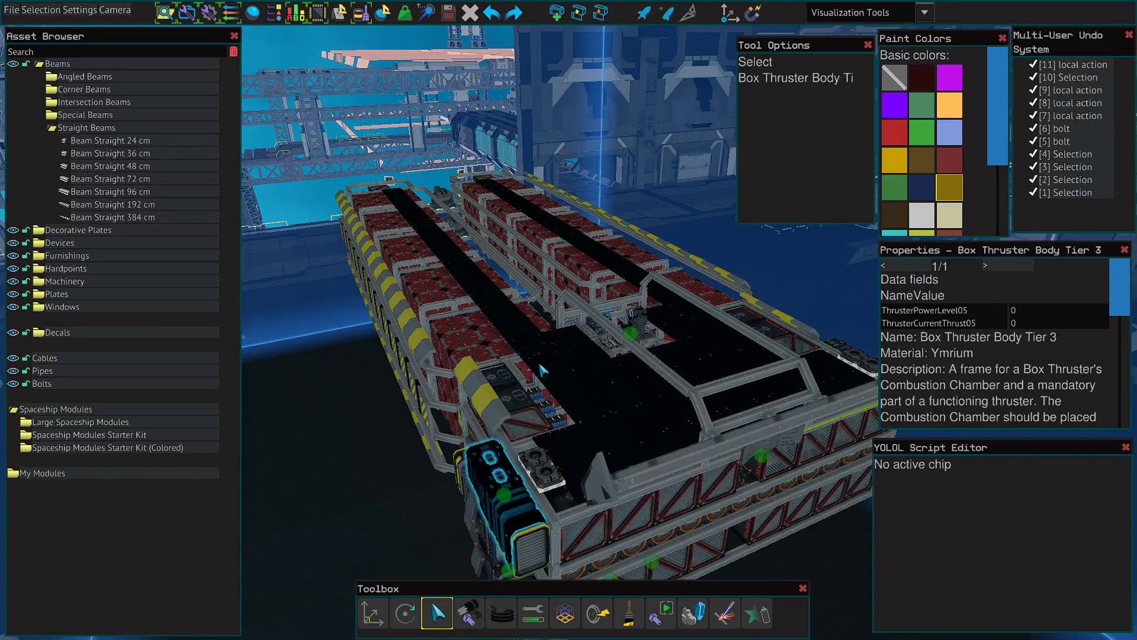
key("s")
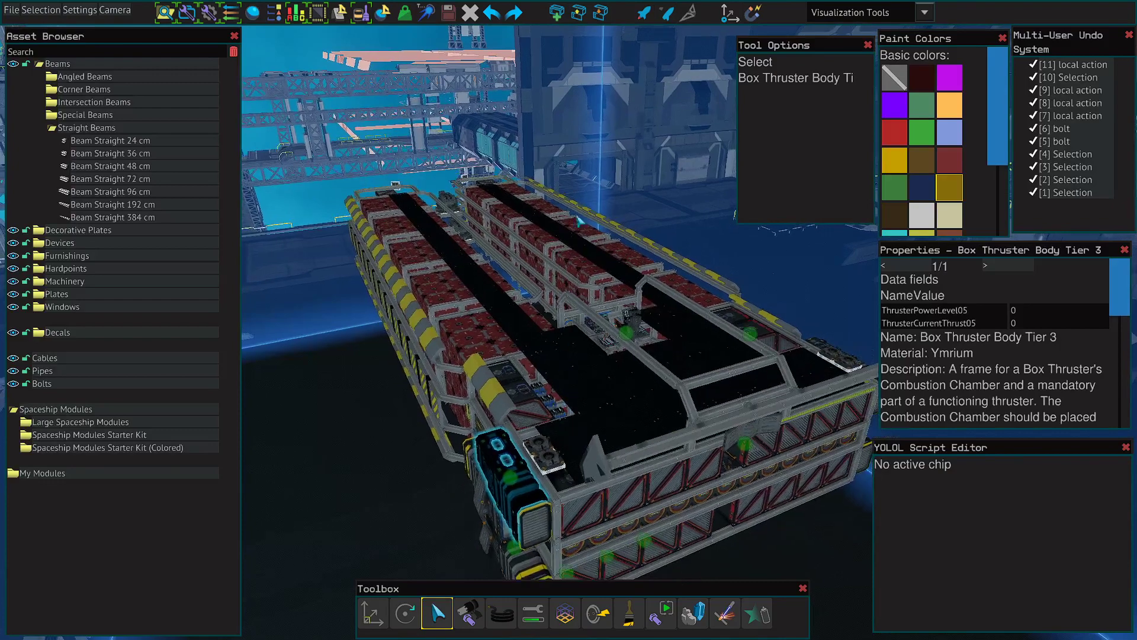
left_click(598, 155)
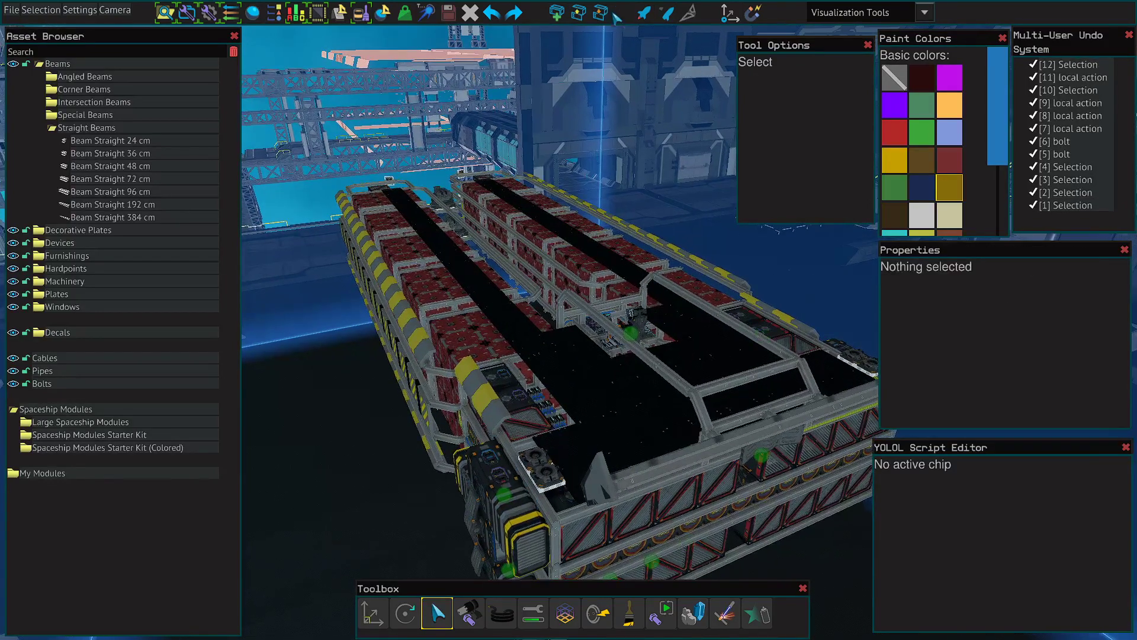
key("F5")
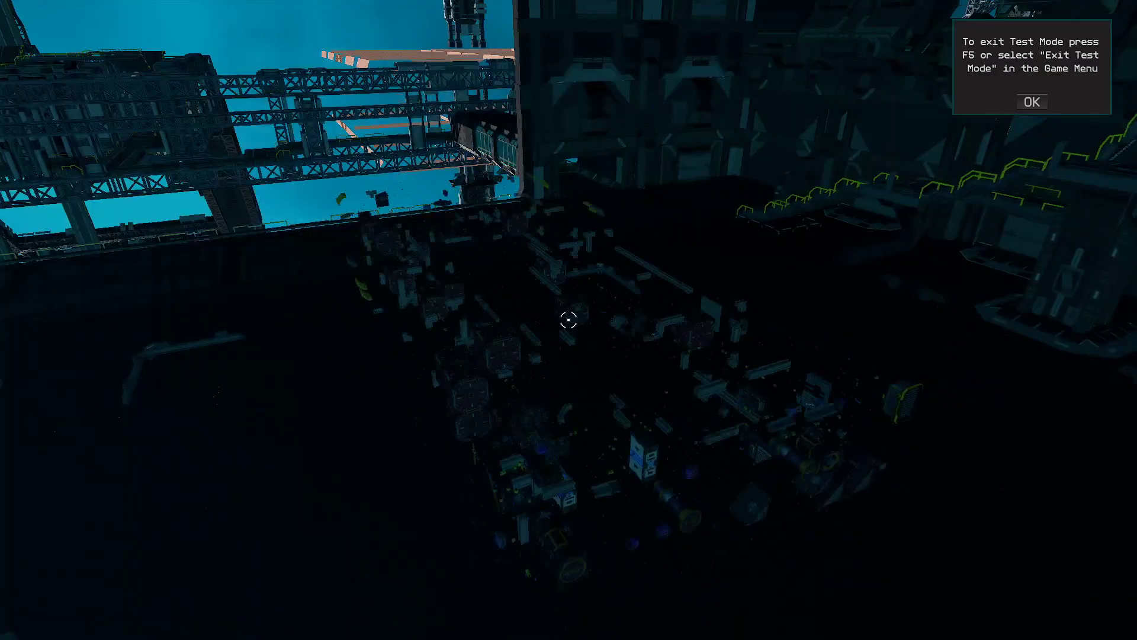
- Cycle through the first three hand tools, put them away at an empty slot, and take the pilot seat in the cockpit
key("1")
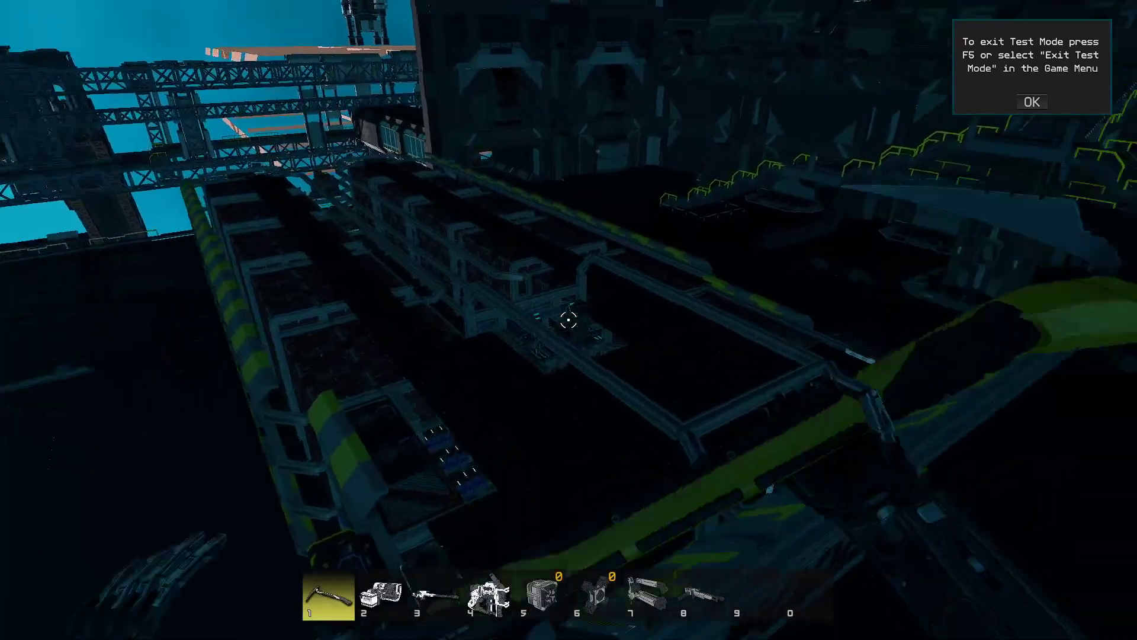
key("3")
key("2")
key("w")
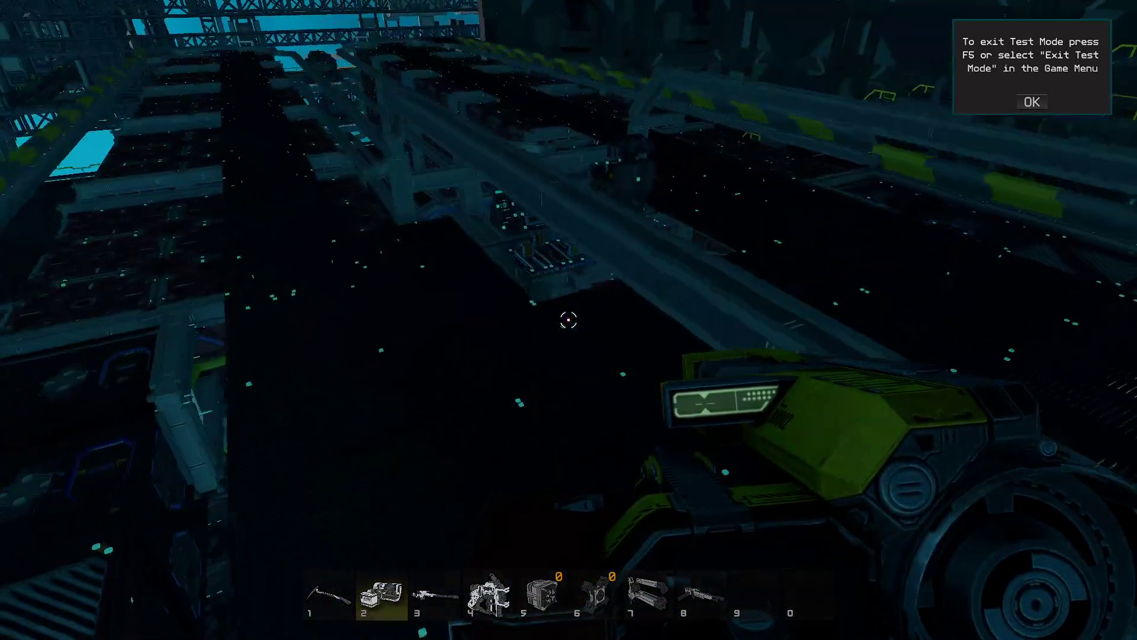
key("0")
key("f")
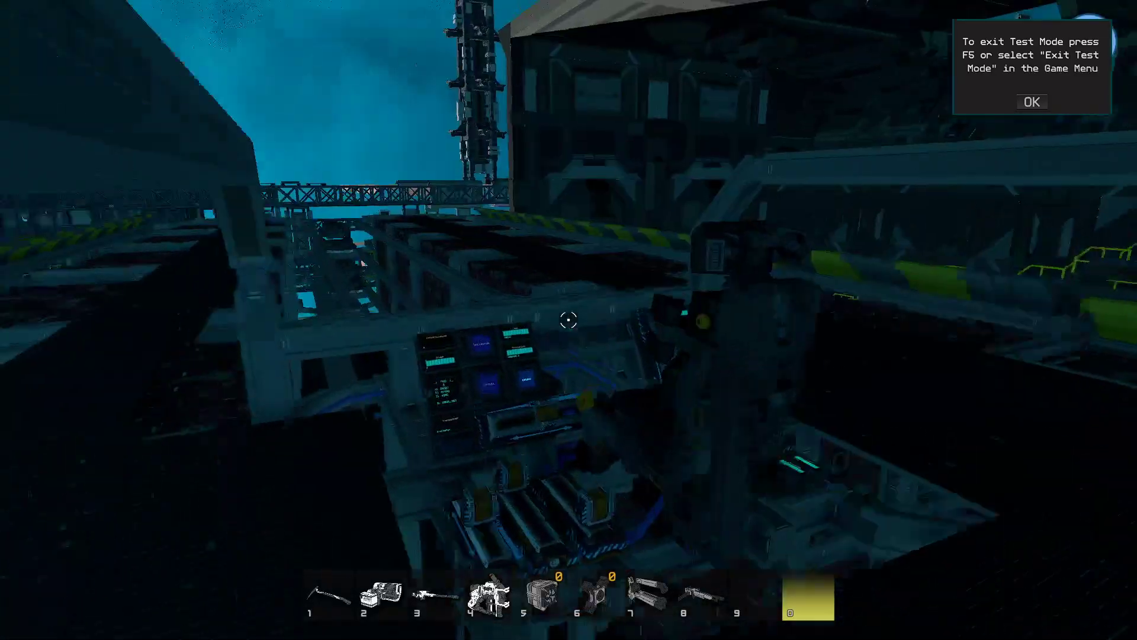
- Test-fly the ship out of the hangar and steer it through the open space around the station
key("s")
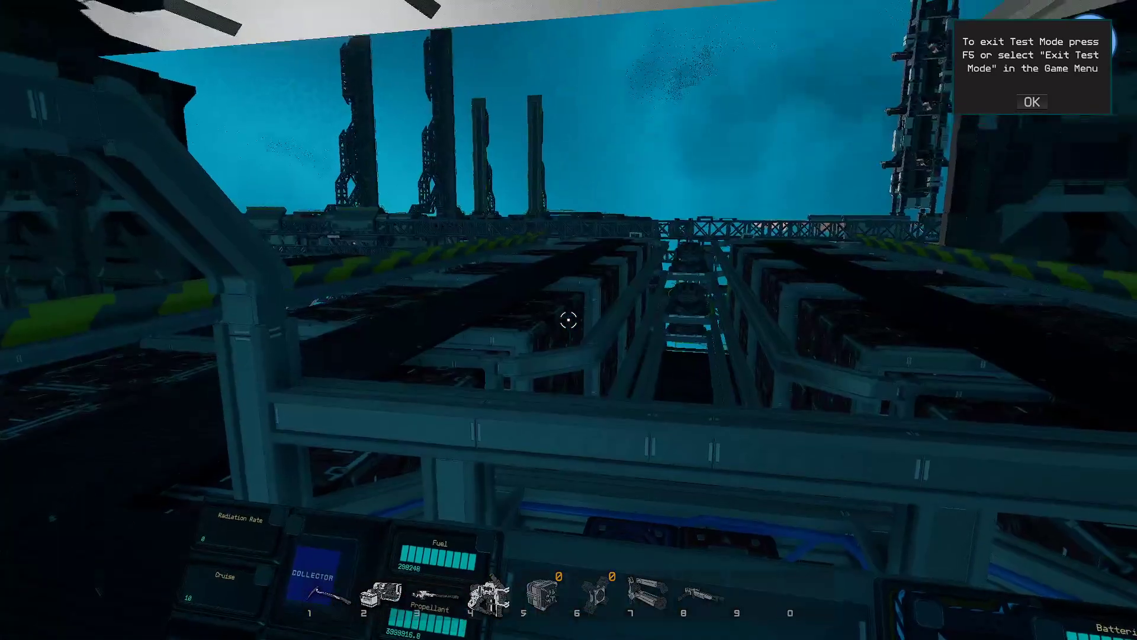
key("w")
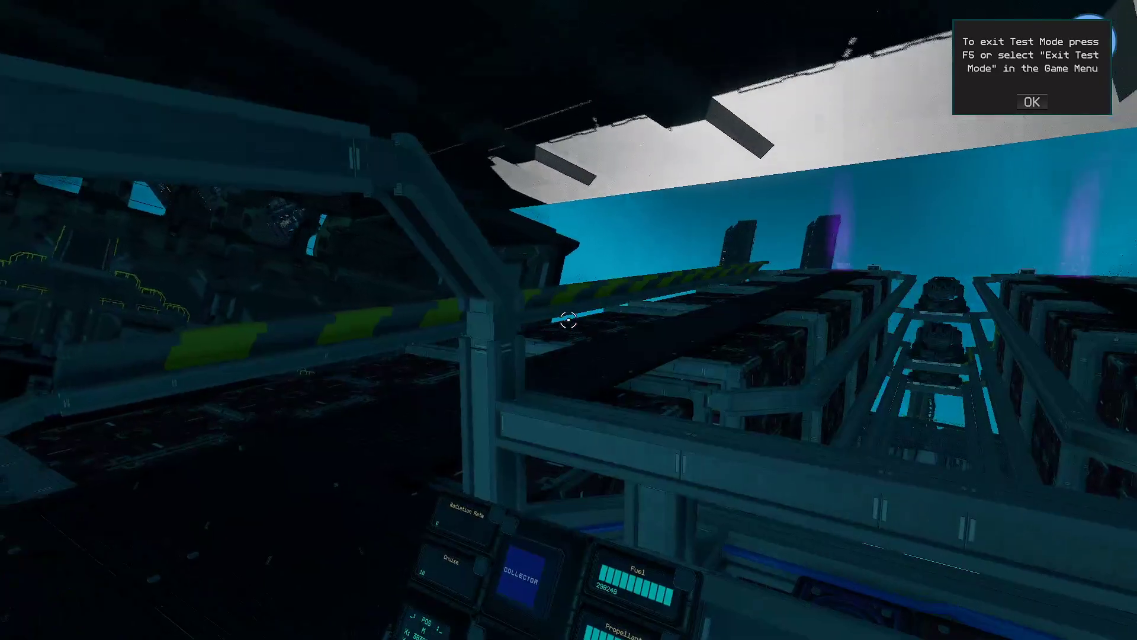
key("w")
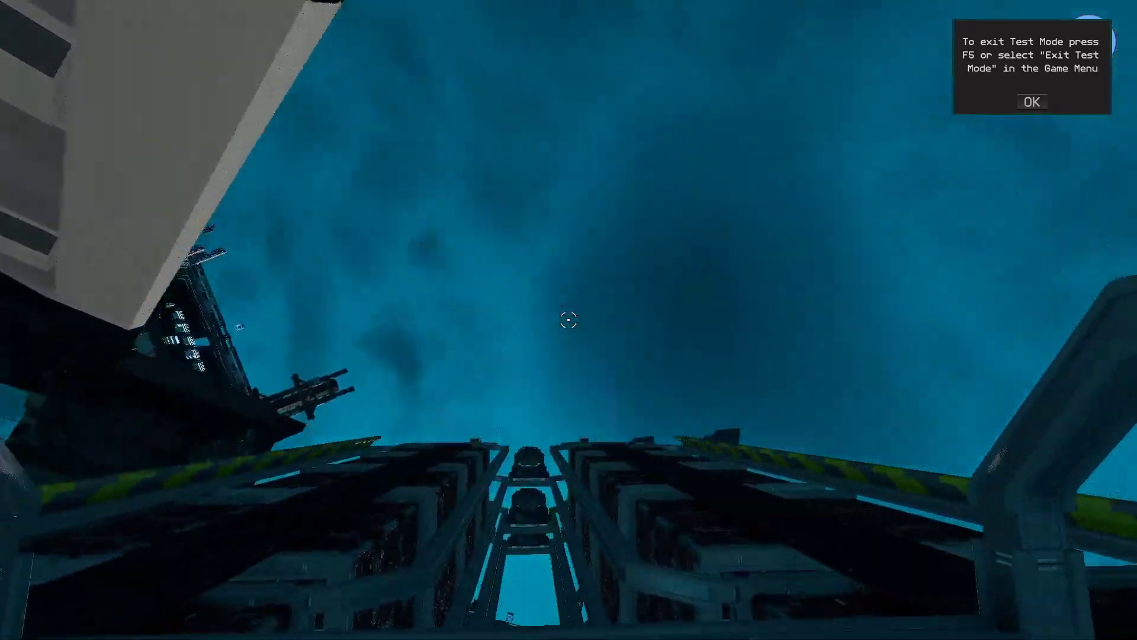
key("w")
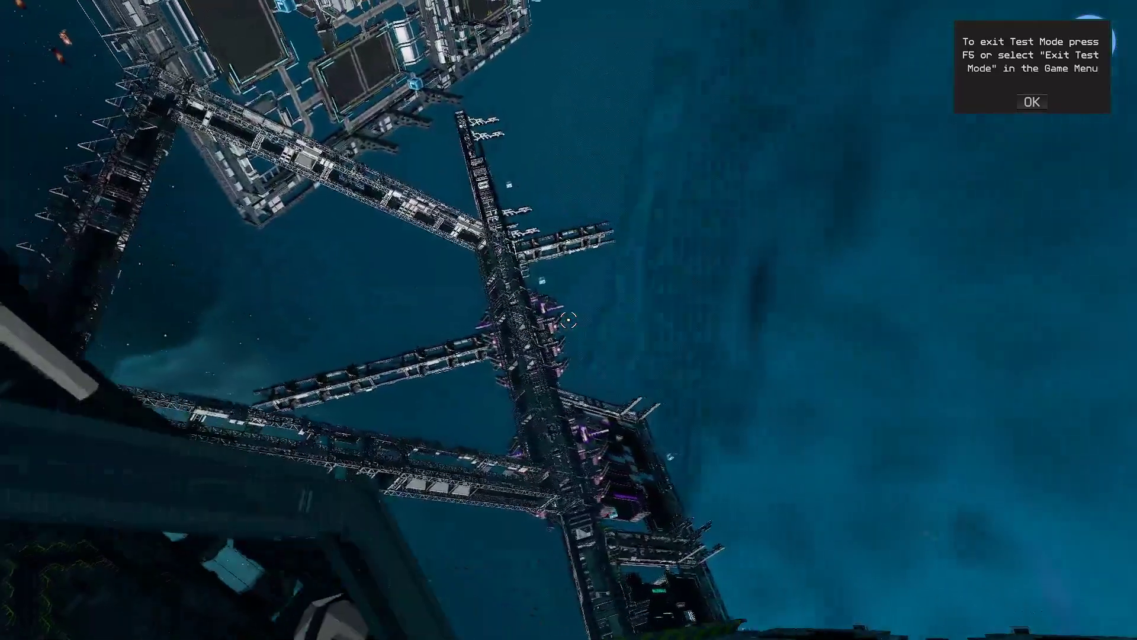
key("a")
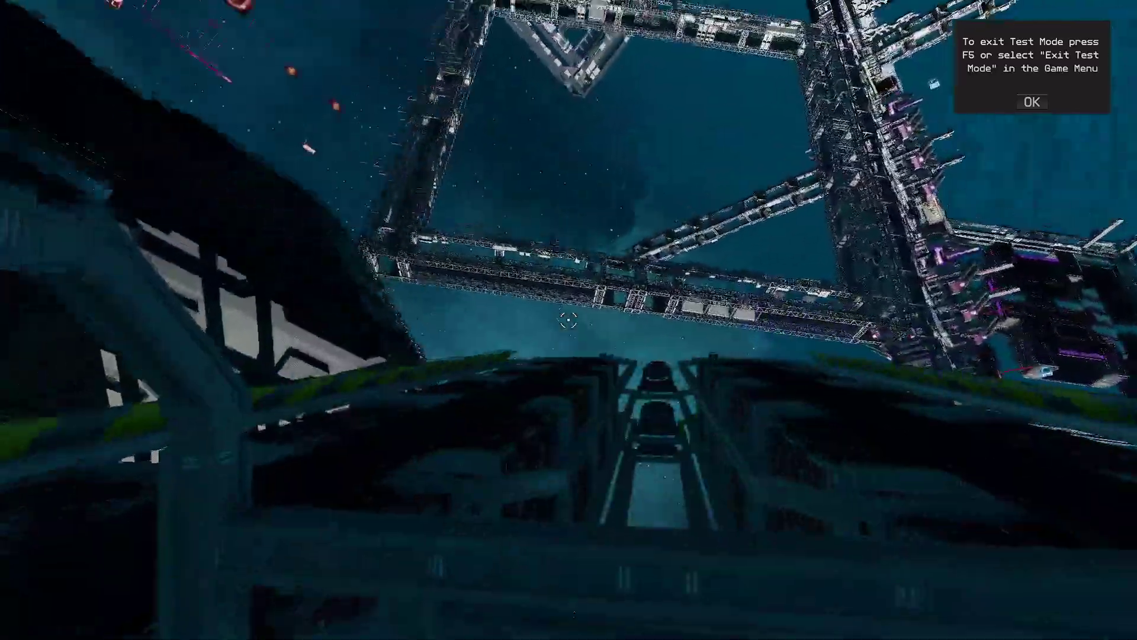
key("a")
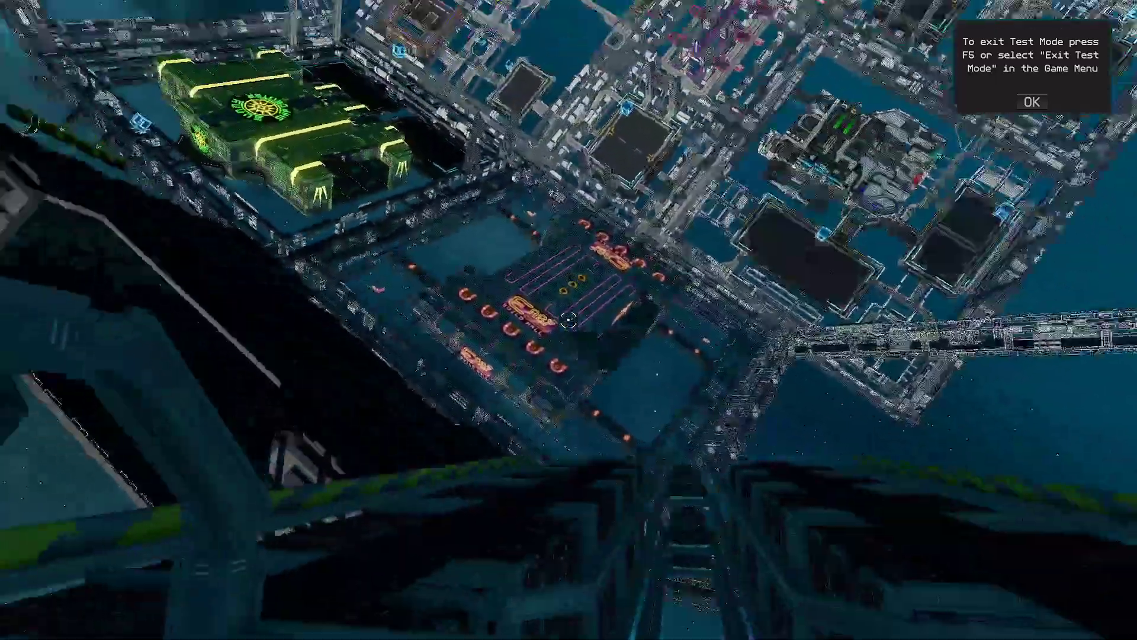
key("a")
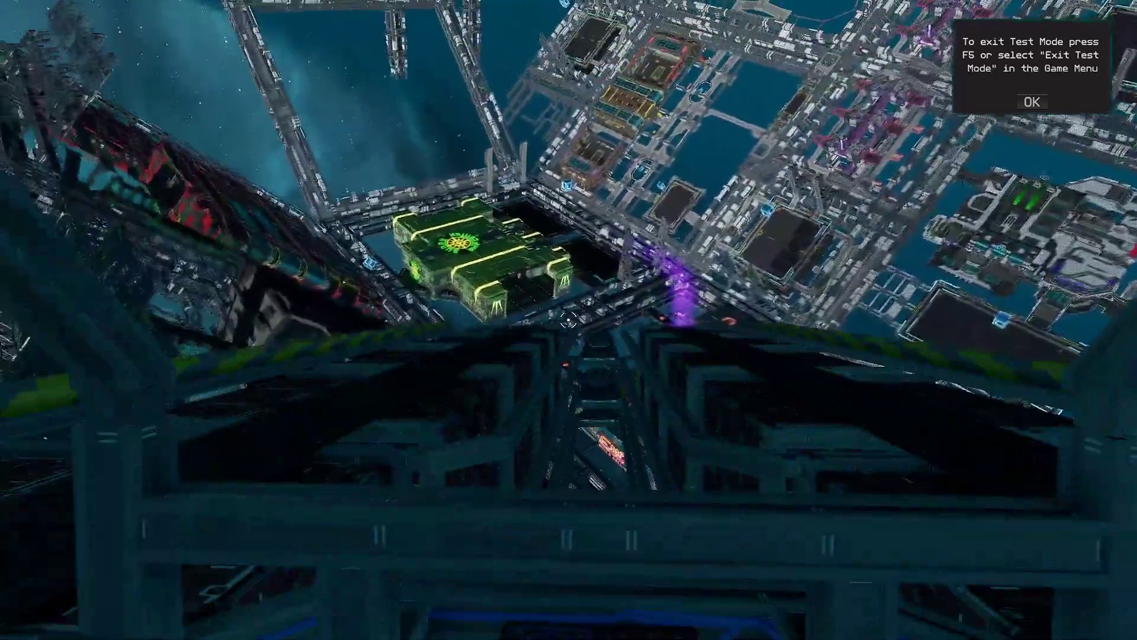
key("w")
key("a")
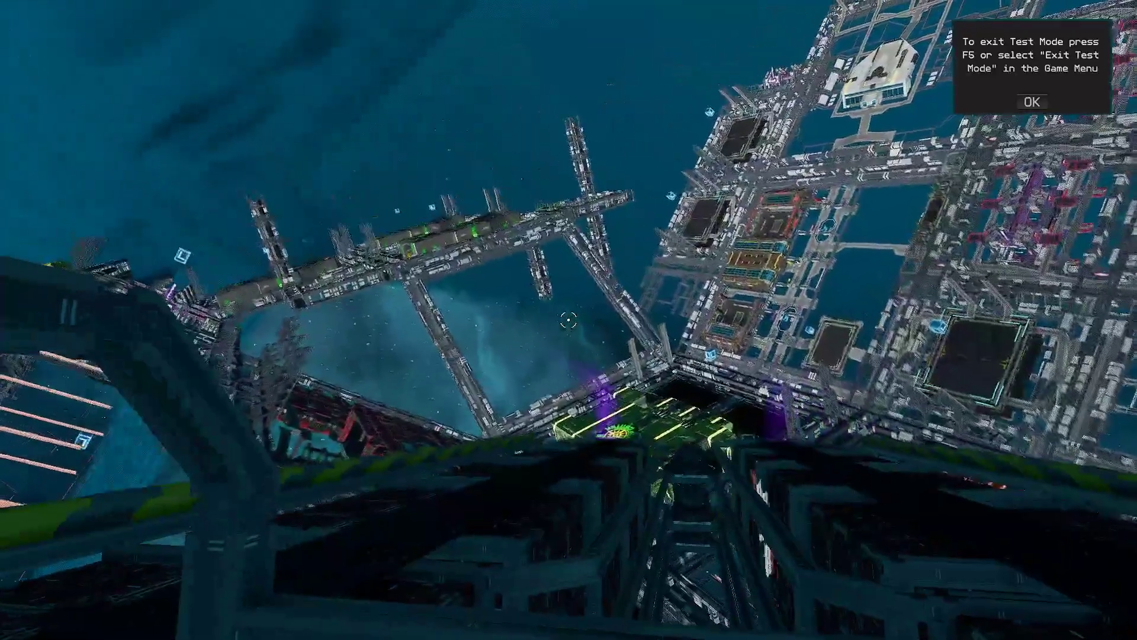
key("w")
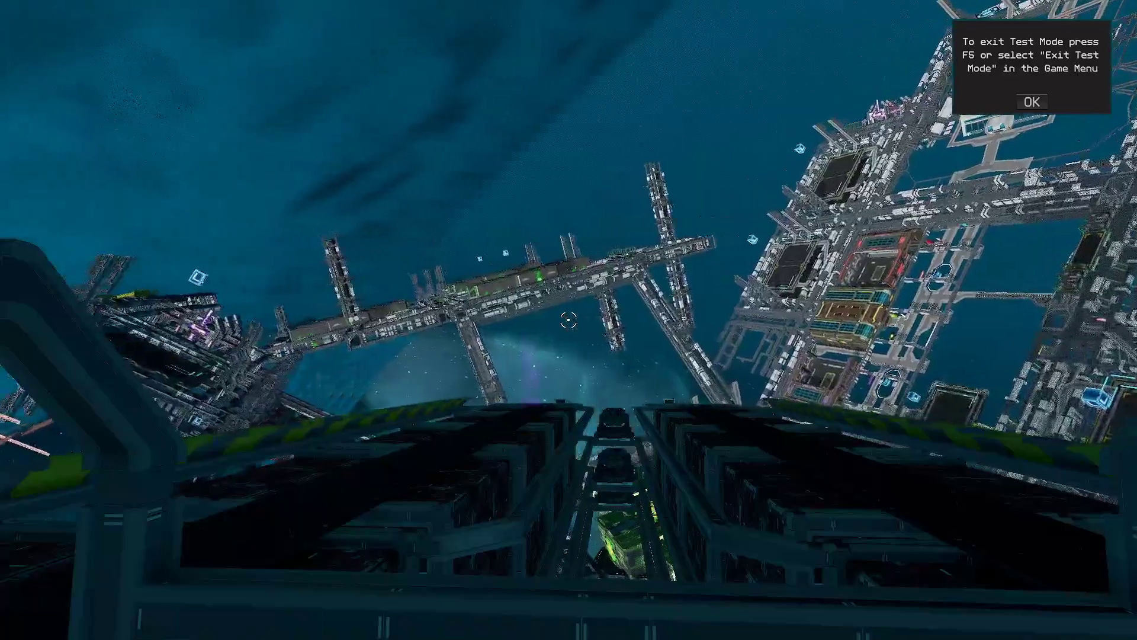
key("w")
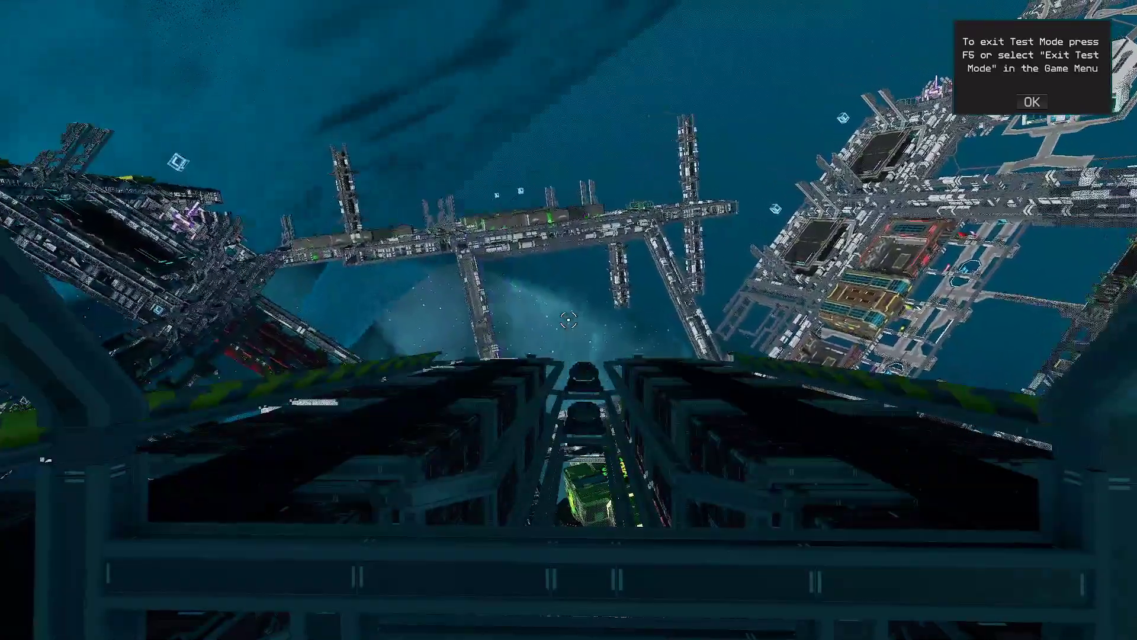
- Exit test mode and return to the ship in the Spaceship Designer
key("Escape")
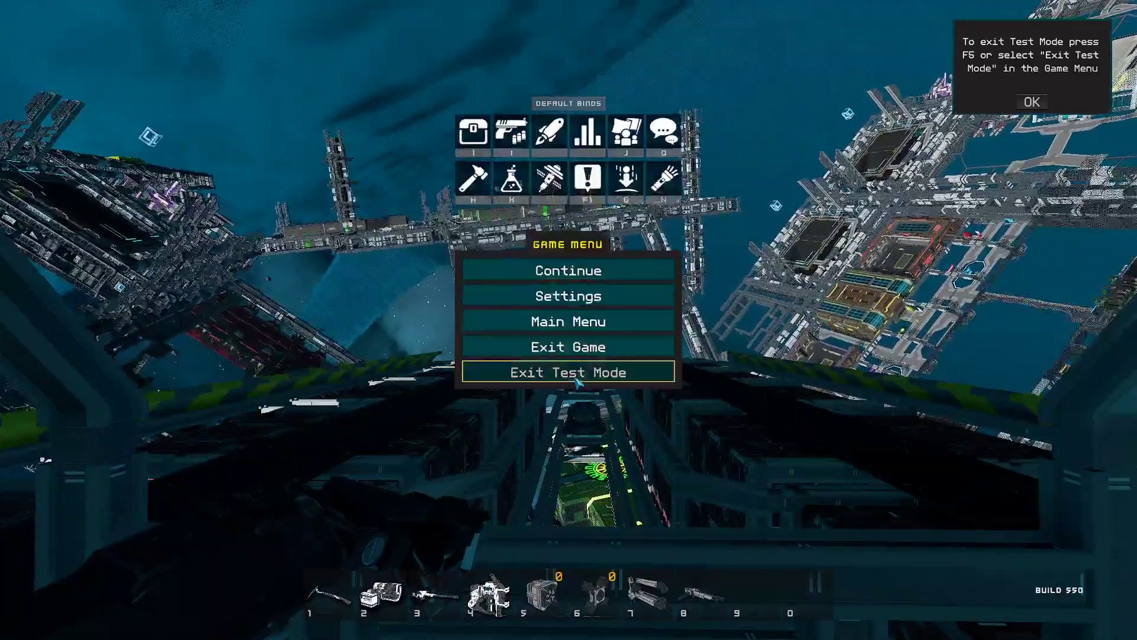
left_click(563, 371)
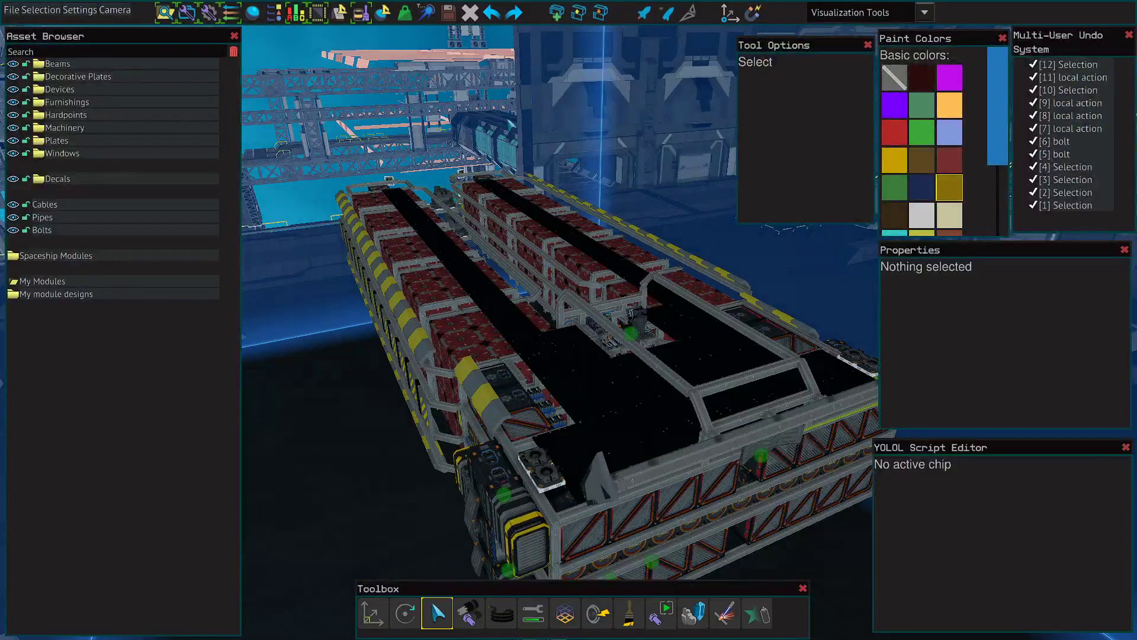
right_click_drag(511, 125, 538, 123)
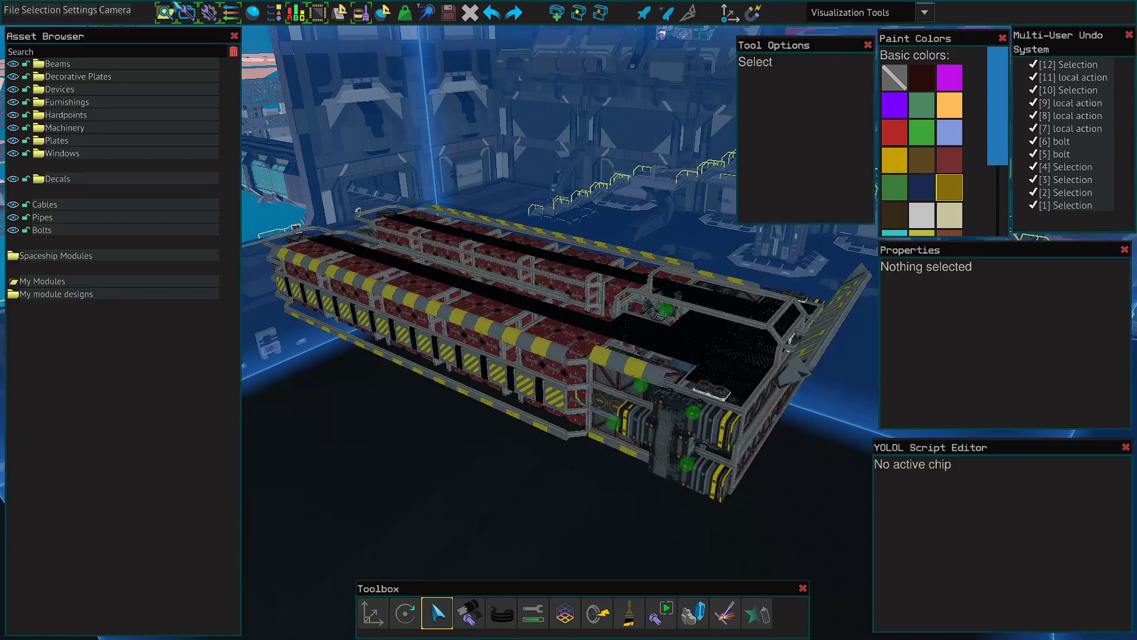
- Open the save-and-buy option for the custom ship, review its required materials and assembly cost, and close the purchase window without buying
left_click(12, 9)
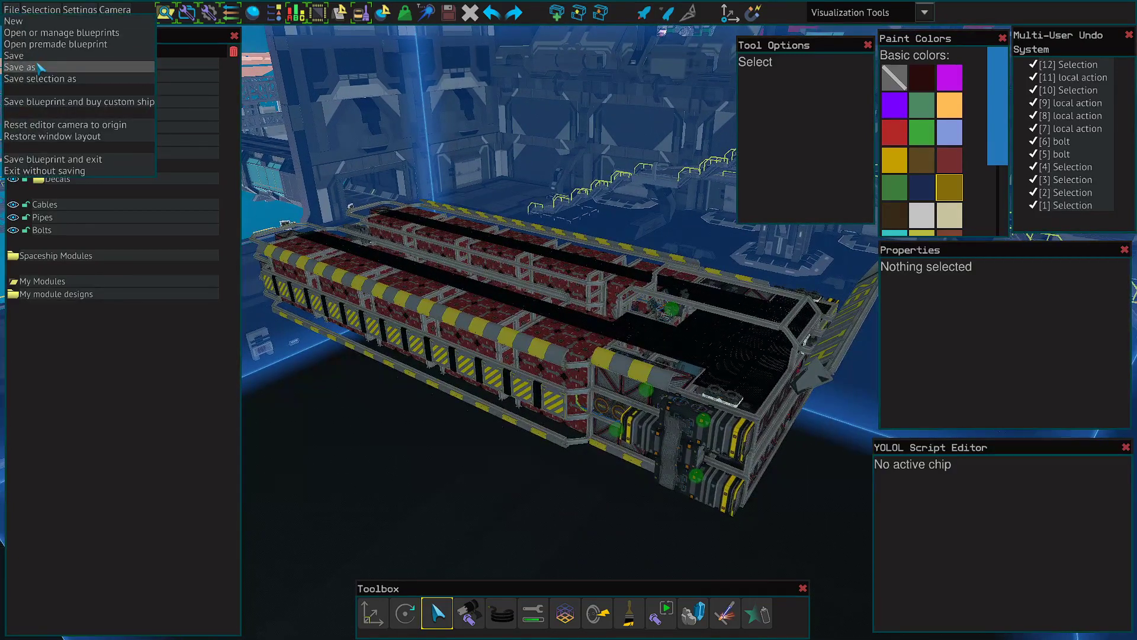
left_click(44, 107)
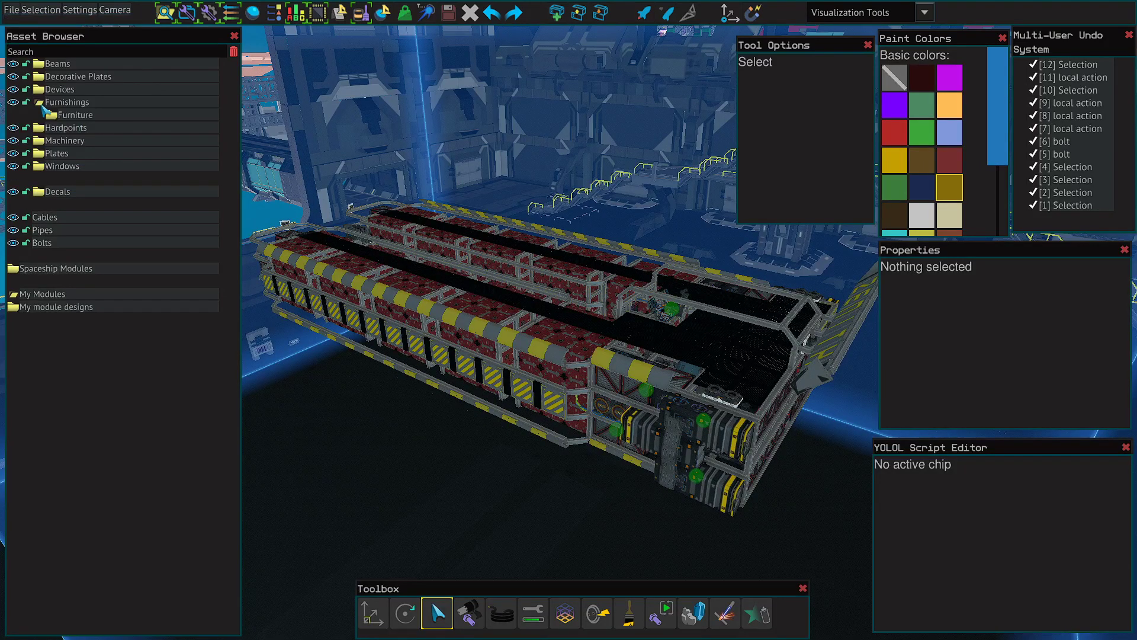
right_click_drag(631, 147, 543, 112)
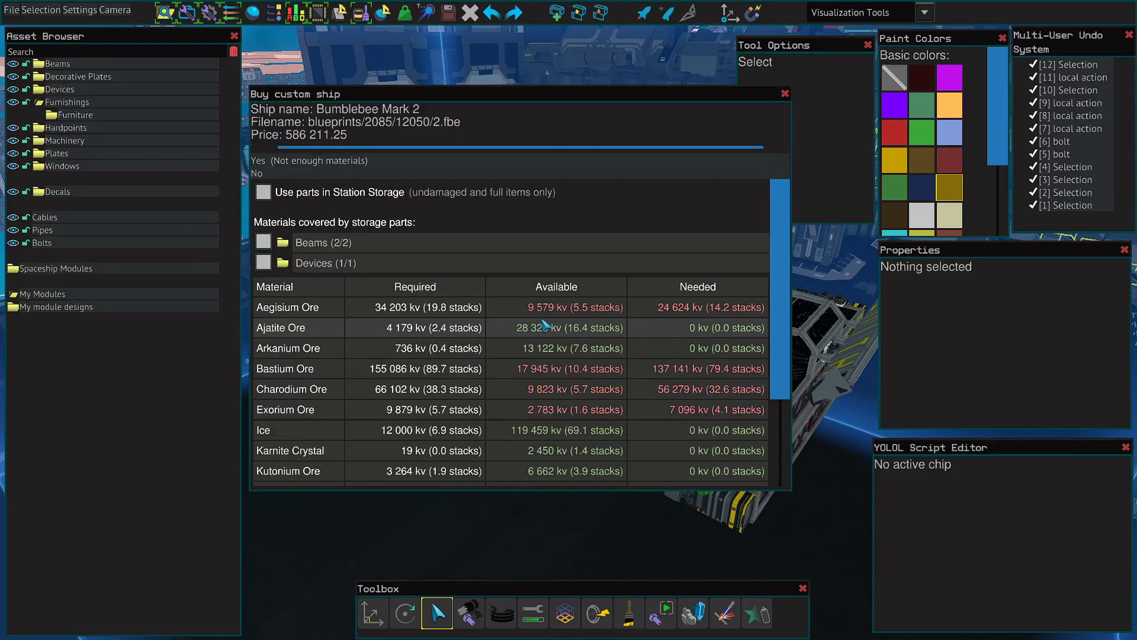
scroll(535, 358, "down", 3)
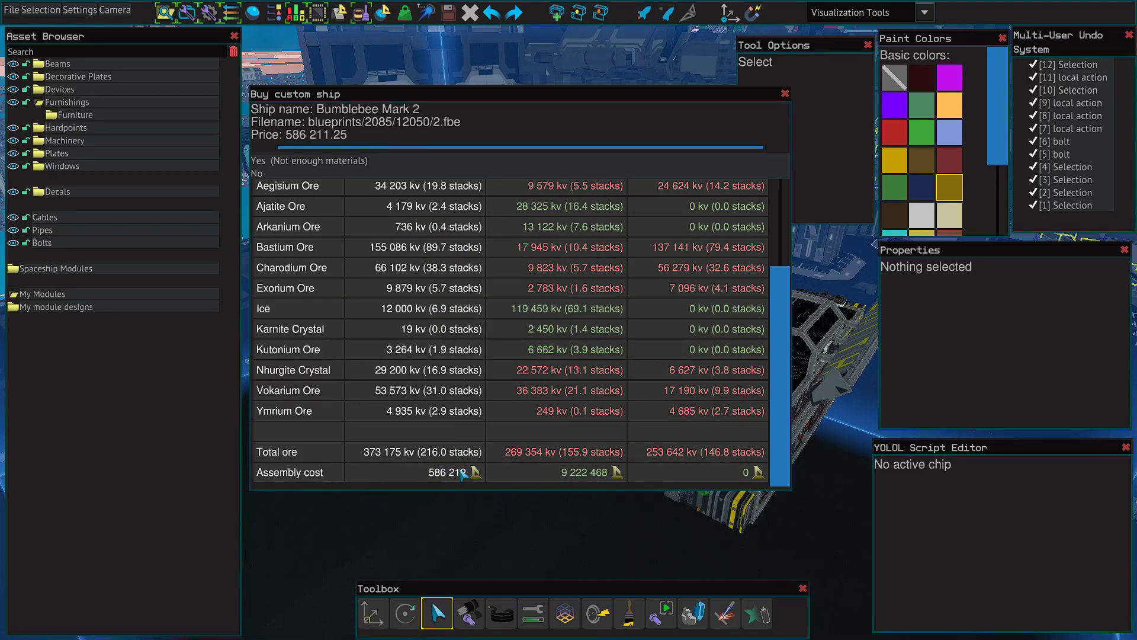
scroll(356, 267, "up", 4)
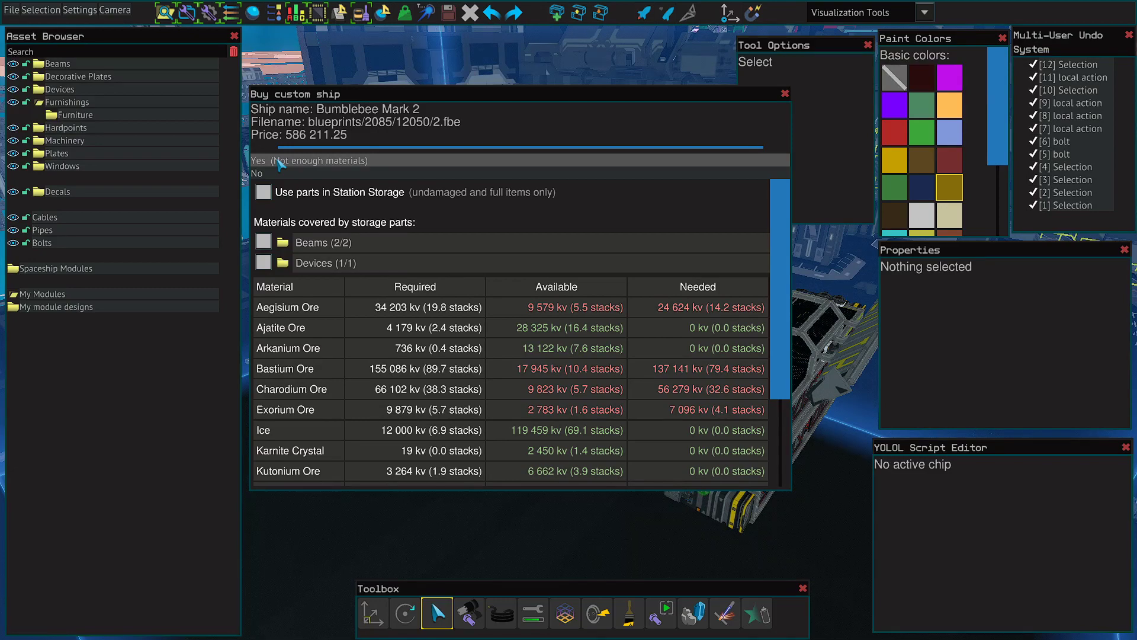
left_click(785, 93)
- Examine the finished ship's exterior from the main thruster end around to the opposite end of the hull
right_click_drag(587, 132, 593, 130)
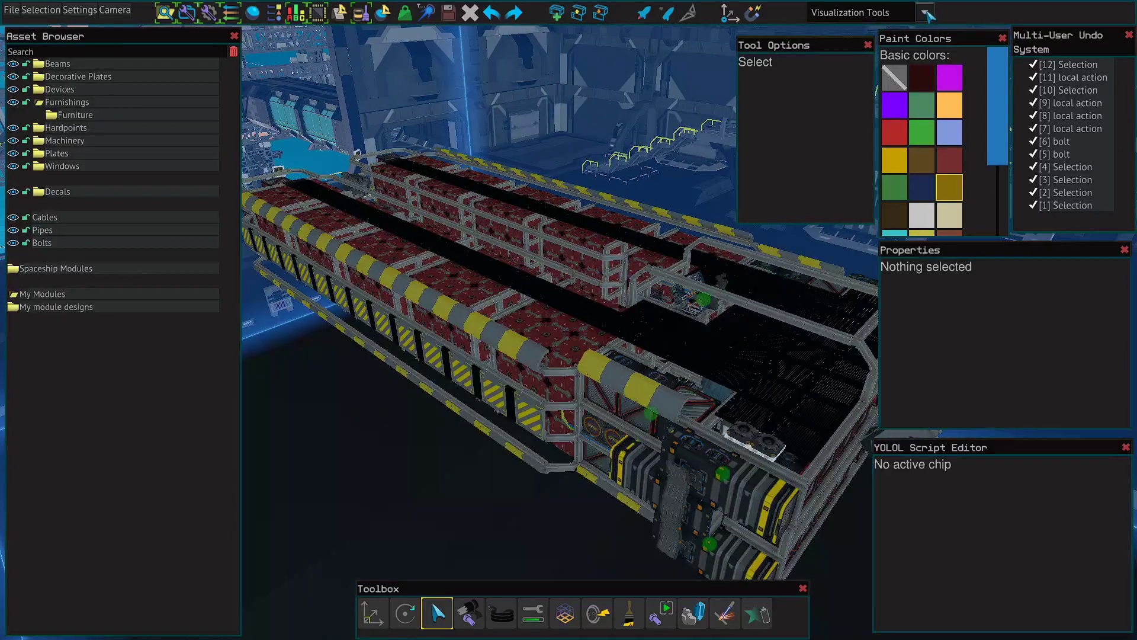
left_click(926, 13)
left_click(1022, 6)
middle_click_drag(669, 103, 622, 151)
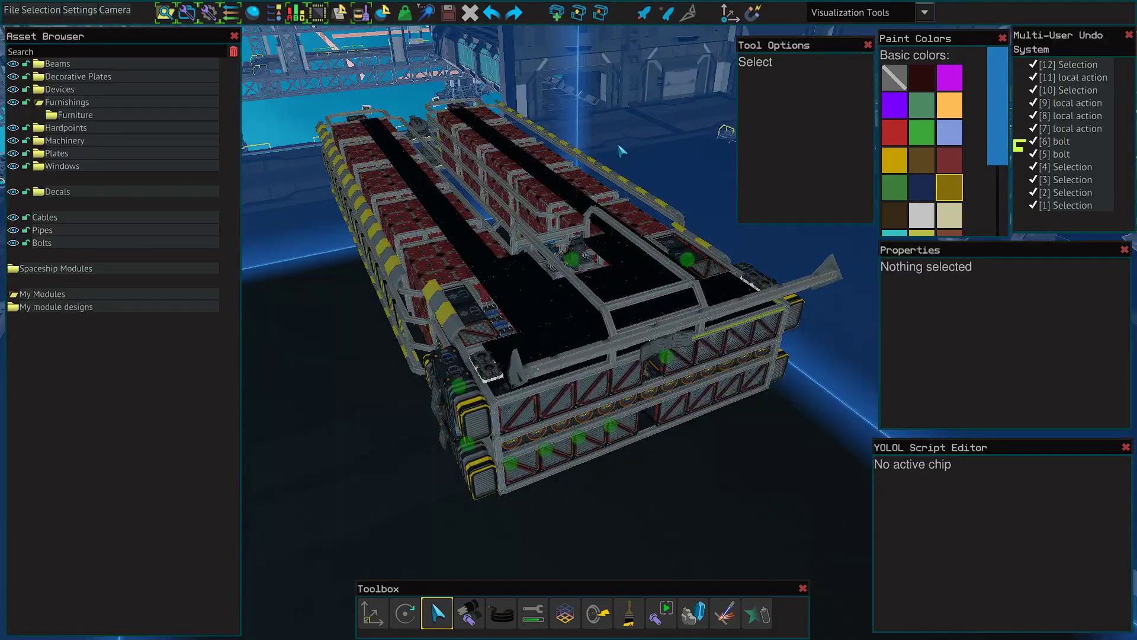
right_click_drag(622, 151, 622, 151)
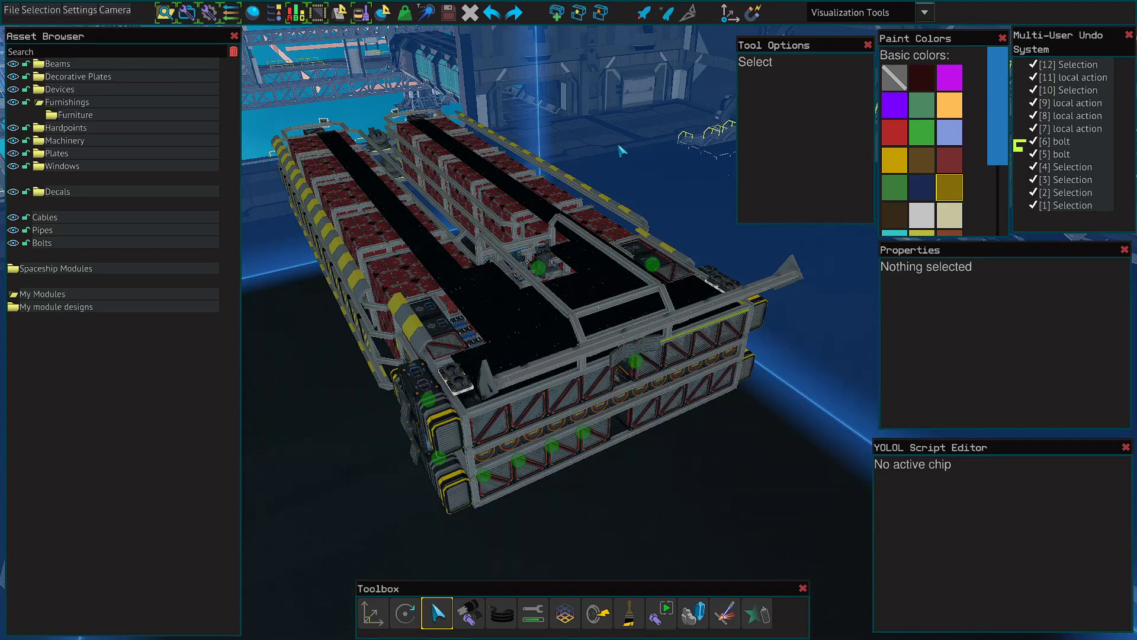
key("a")
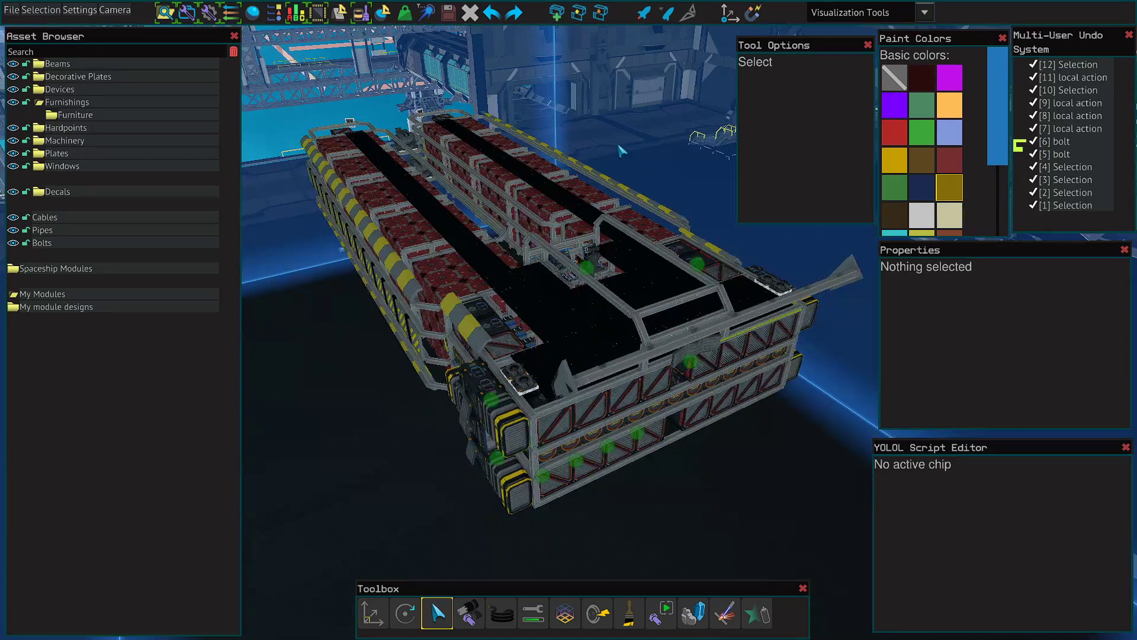
right_click_drag(619, 151, 560, 110)
key("a")
key("s")
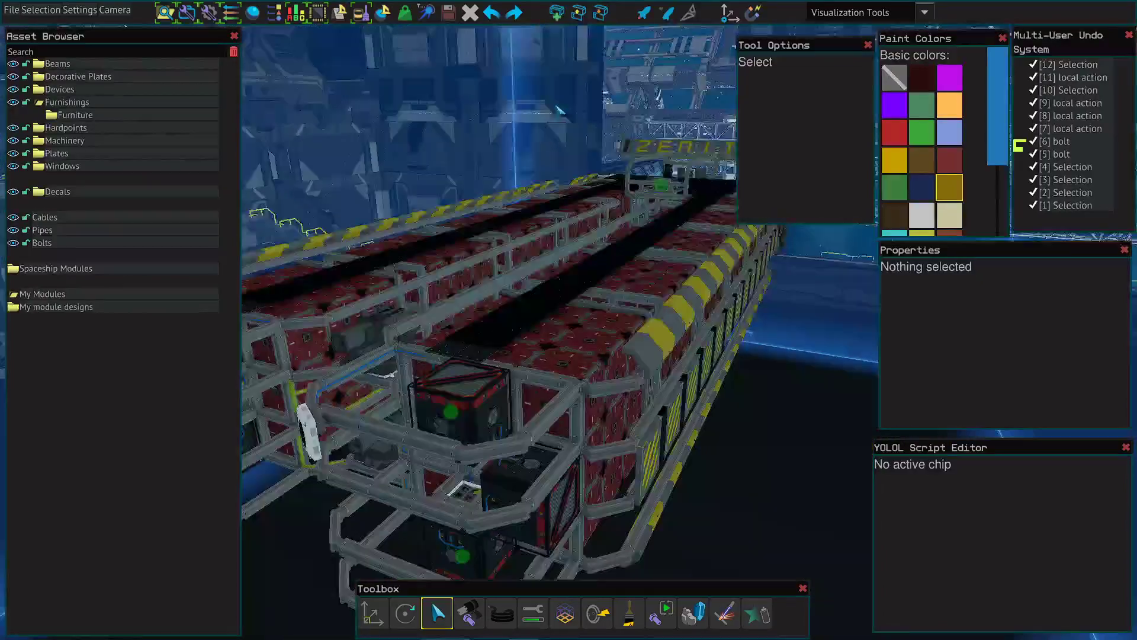
- Close the Tool Options window to free up more of the view of the ship
left_click(868, 45)
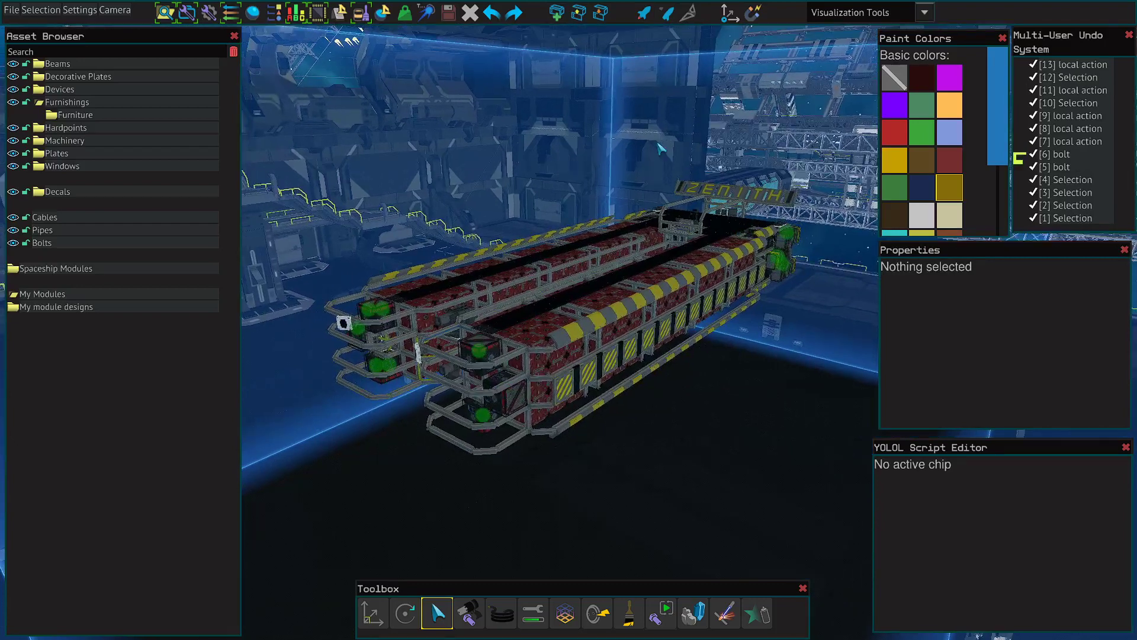
right_click_drag(662, 149, 662, 148)
key("w")
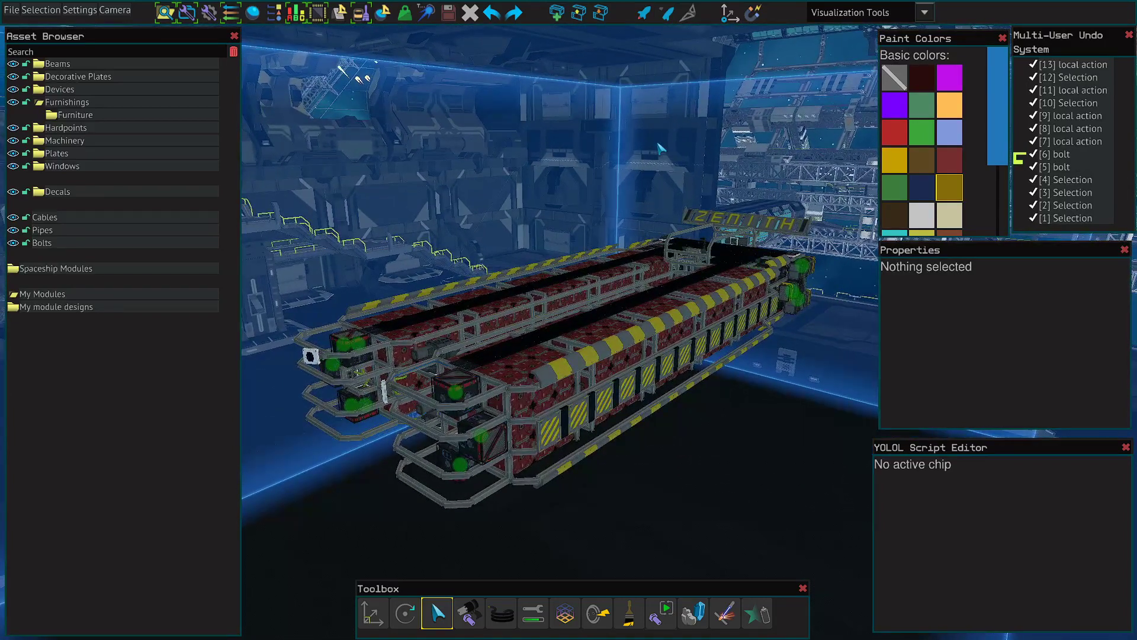